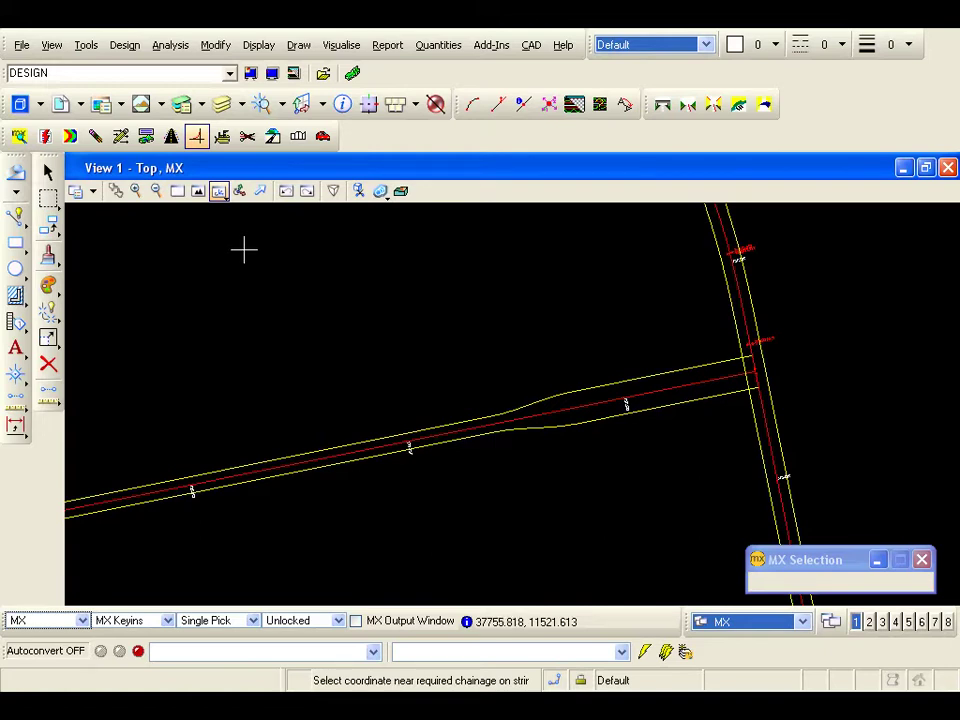
# - Fillet through-road edge CE10 to side-road edge CE2I with radius 15 via Create Fillet
pyautogui.click(199, 145)
pyautogui.moveTo(118, 175); pyautogui.dragTo(142, 220)
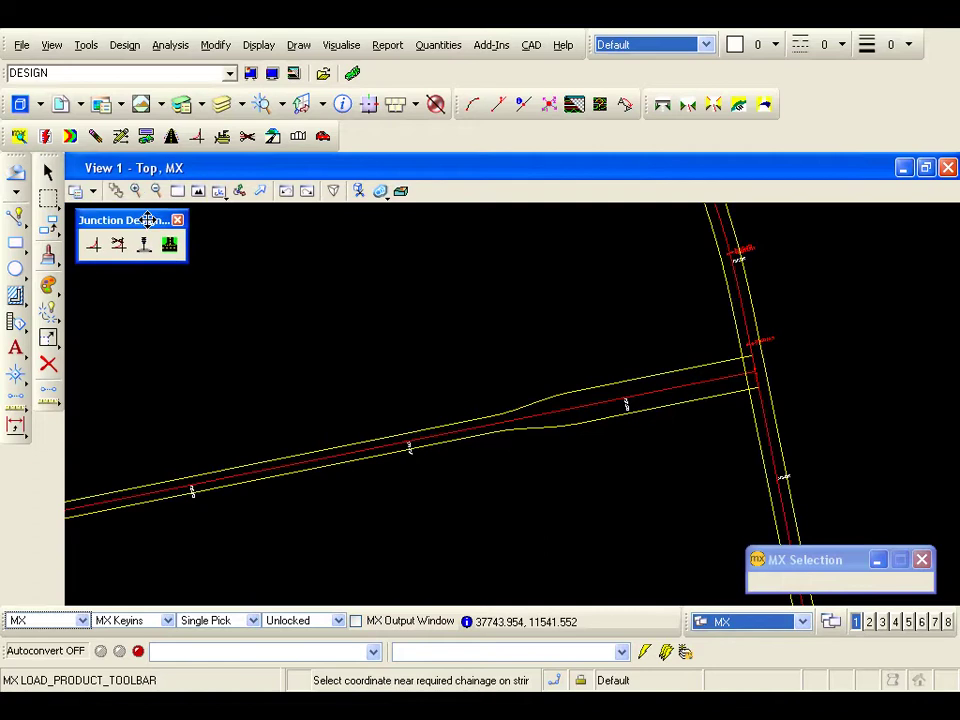
pyautogui.click(89, 246)
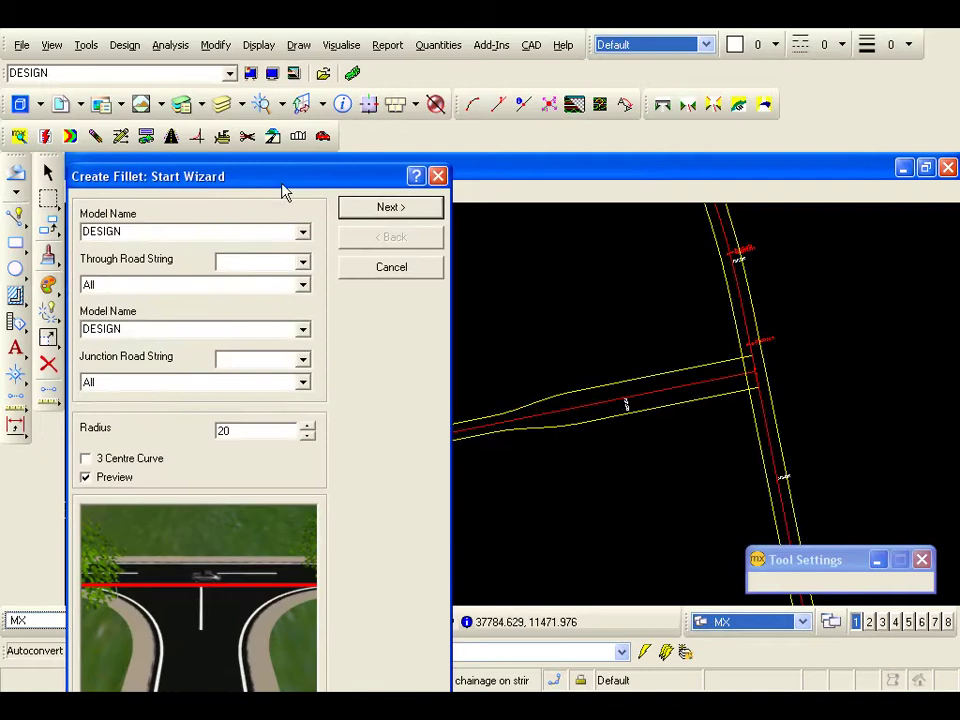
pyautogui.moveTo(285, 184); pyautogui.dragTo(304, 176)
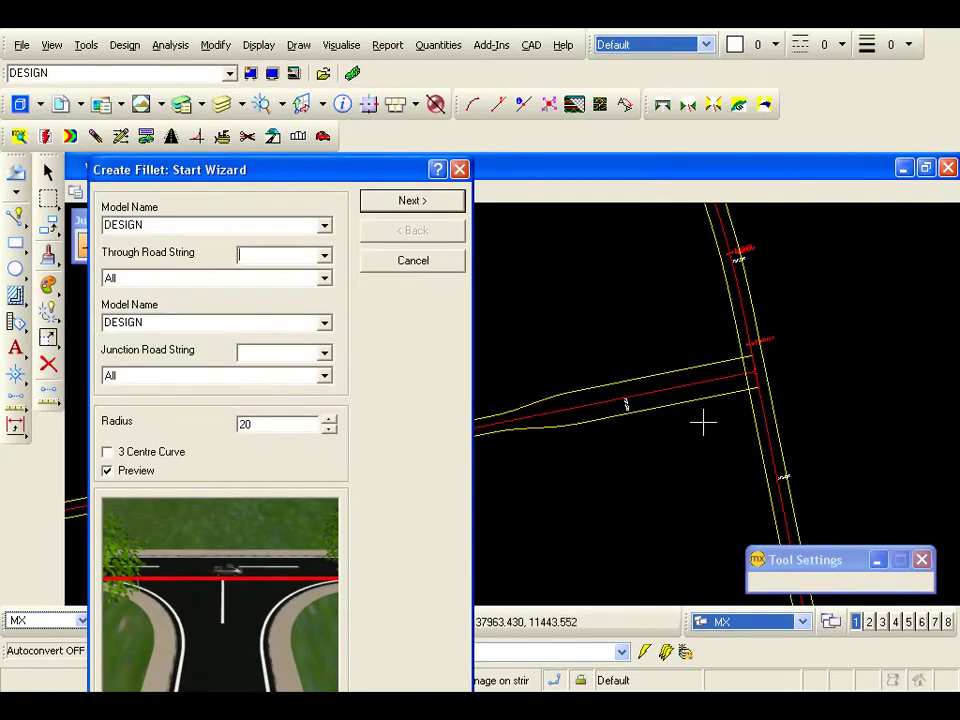
pyautogui.click(754, 428)
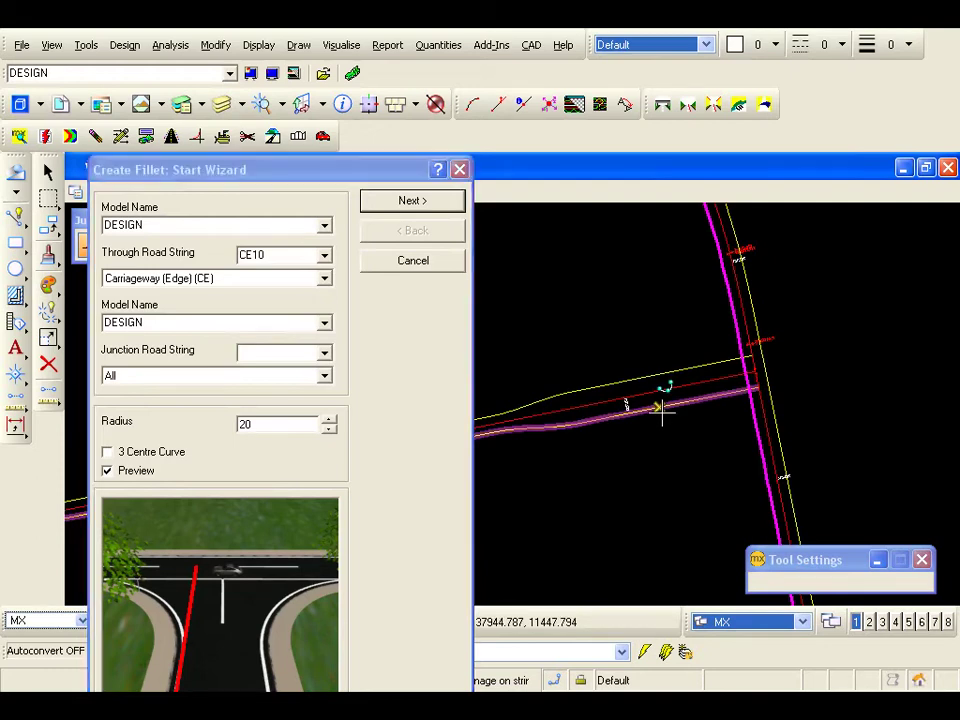
pyautogui.click(660, 408)
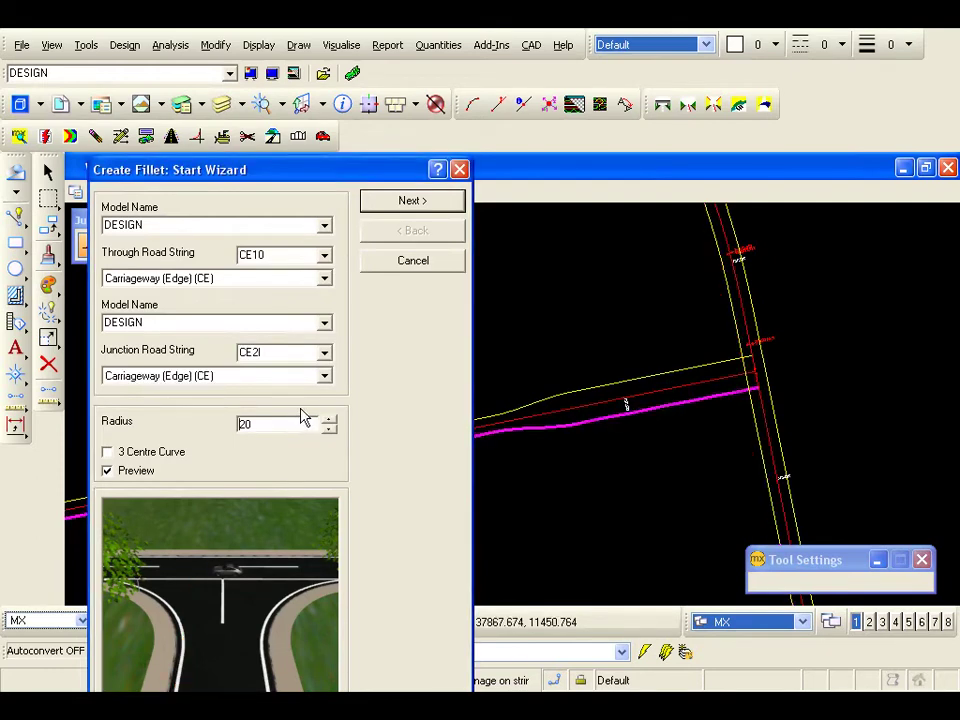
pyautogui.moveTo(252, 424); pyautogui.dragTo(237, 425)
pyautogui.write('15')
pyautogui.click(395, 200)
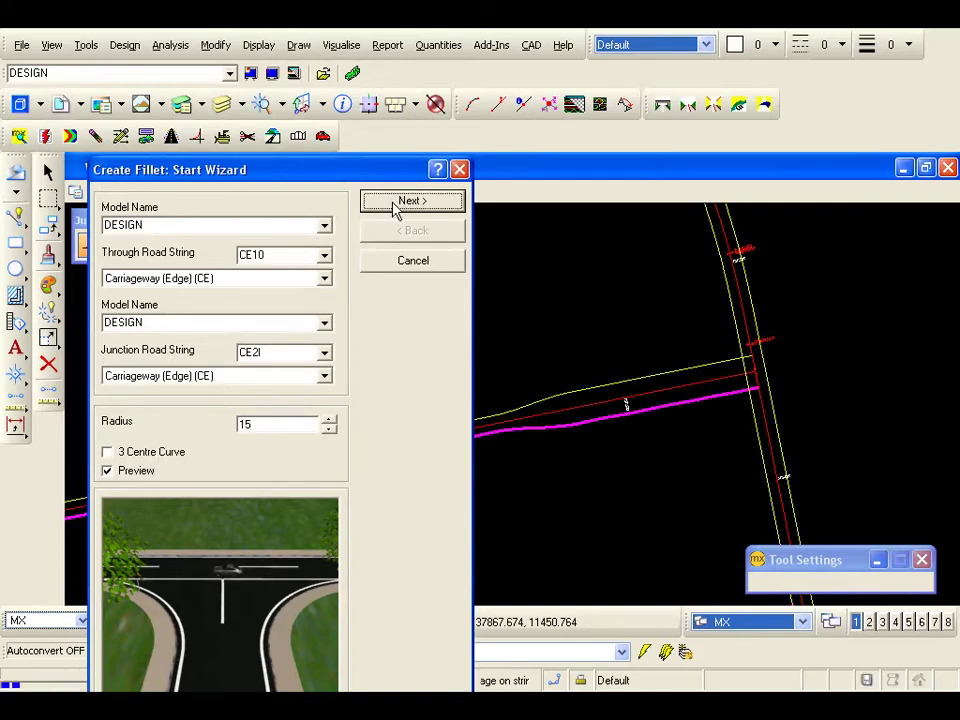
pyautogui.moveTo(745, 400); pyautogui.dragTo(720, 378, button='middle')
pyautogui.scroll(2, 686, 433)
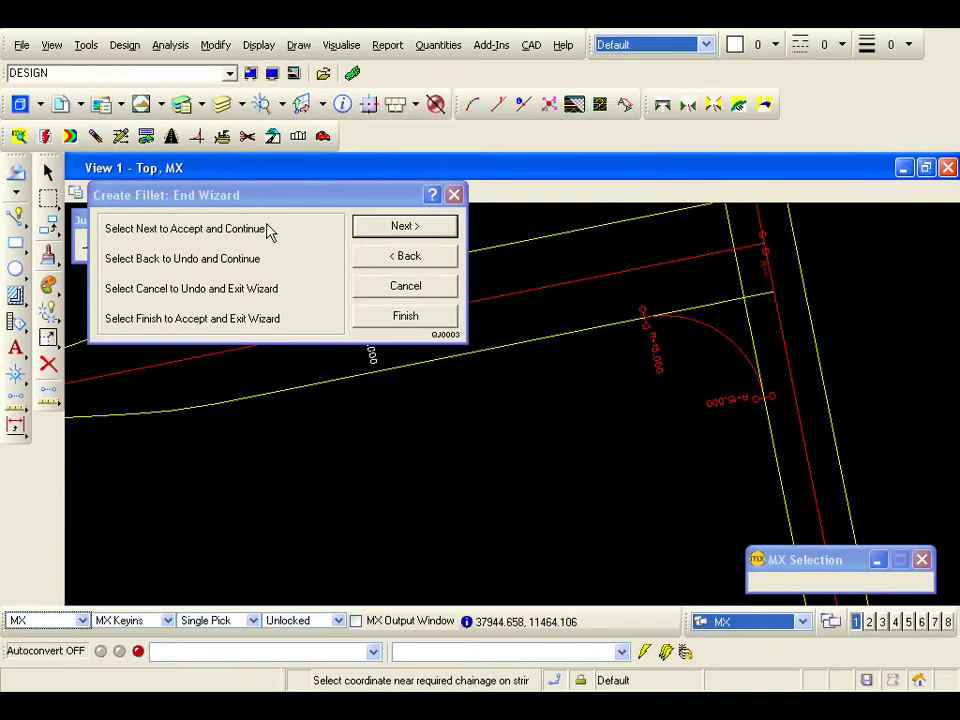
pyautogui.moveTo(282, 200); pyautogui.dragTo(259, 288)
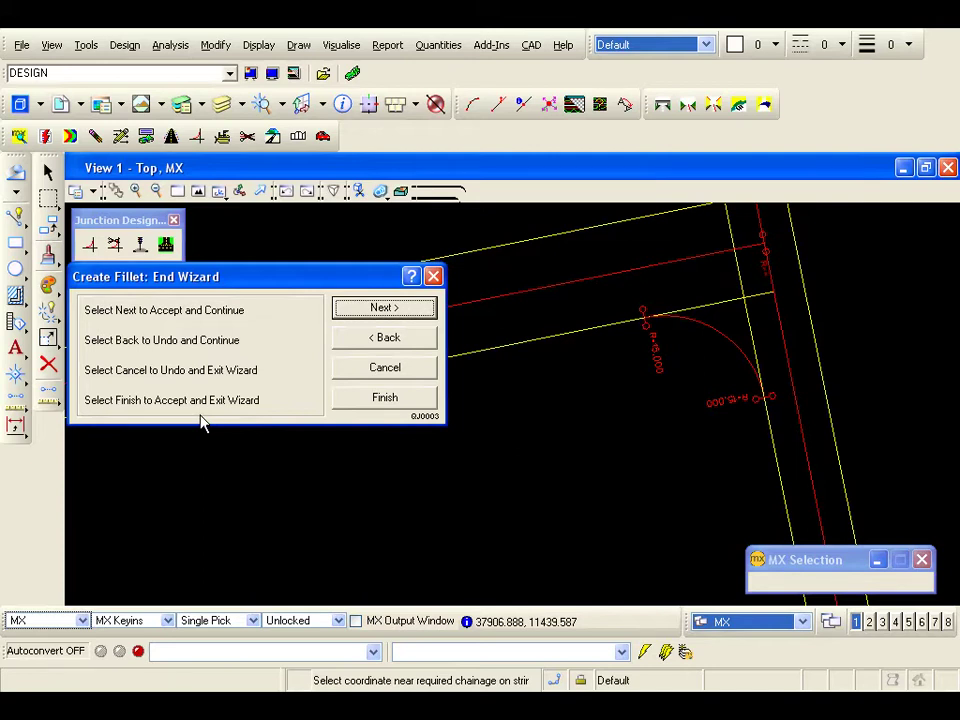
# - Accept the first fillet and frame the junction's other corner
pyautogui.click(388, 307)
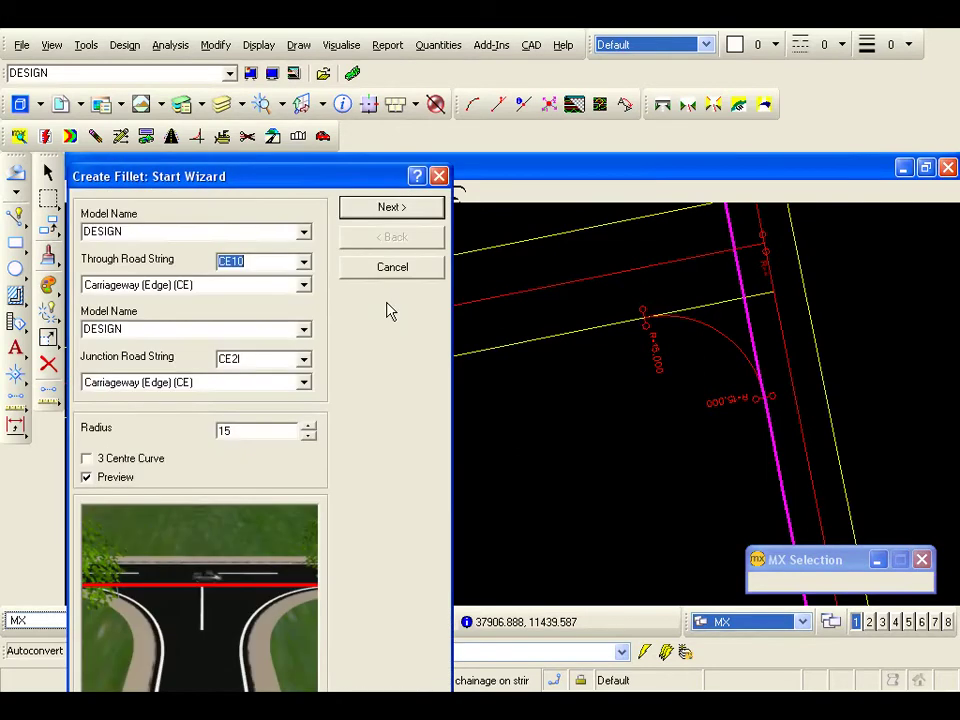
pyautogui.moveTo(568, 332)
pyautogui.mouseDown(button='middle')
pyautogui.moveTo(696, 332)
pyautogui.moveTo(722, 489)
pyautogui.moveTo(693, 453)
pyautogui.mouseUp(button='middle')
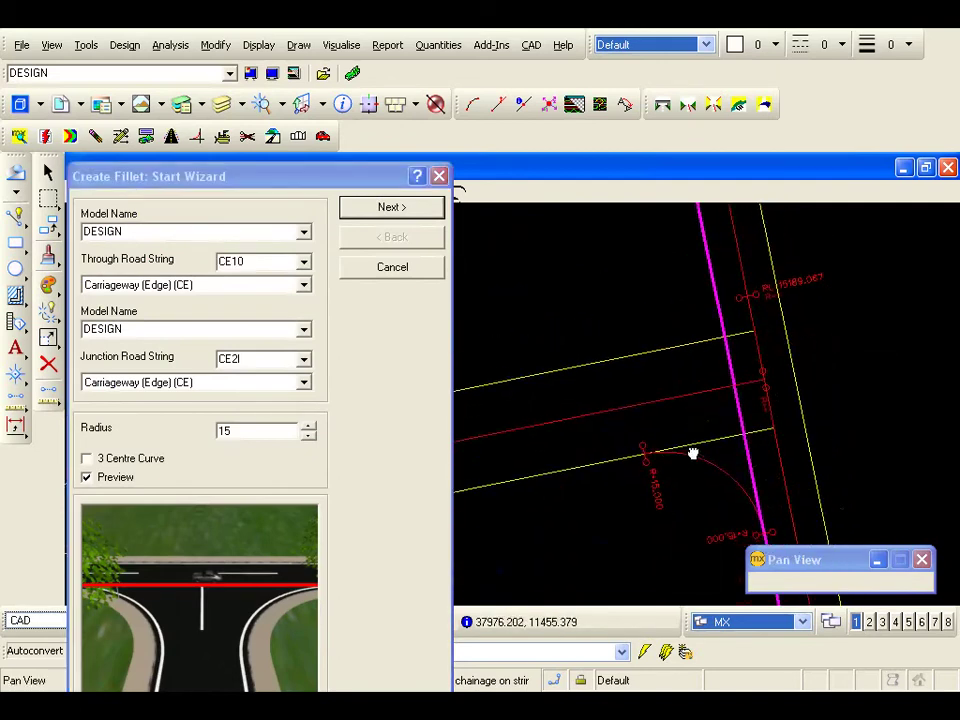
pyautogui.scroll(-2, 681, 290)
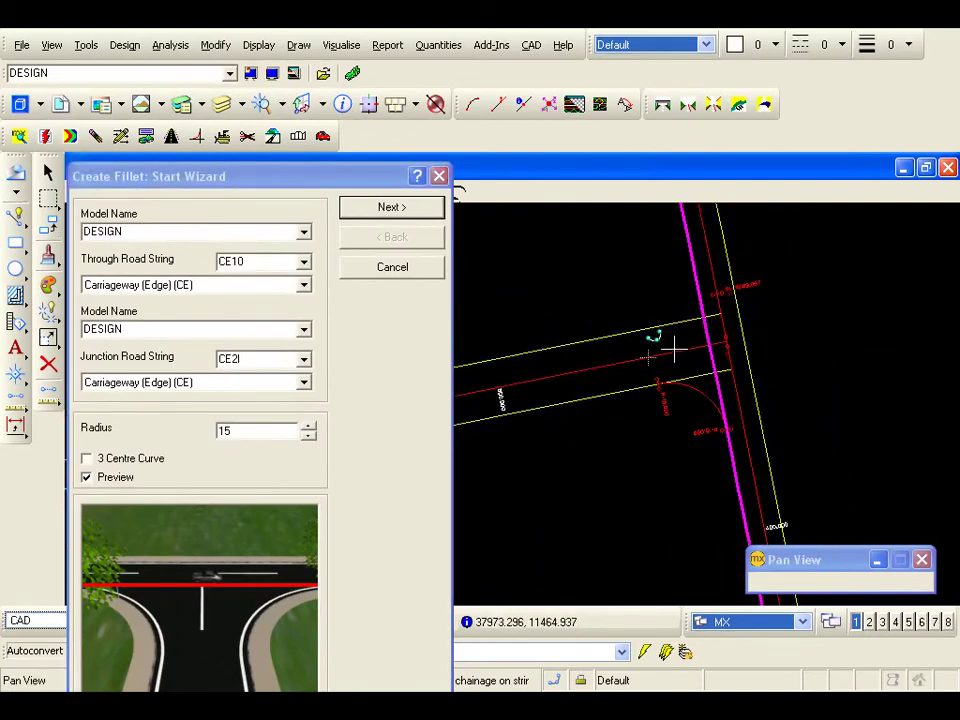
pyautogui.moveTo(675, 348); pyautogui.dragTo(677, 401, button='middle')
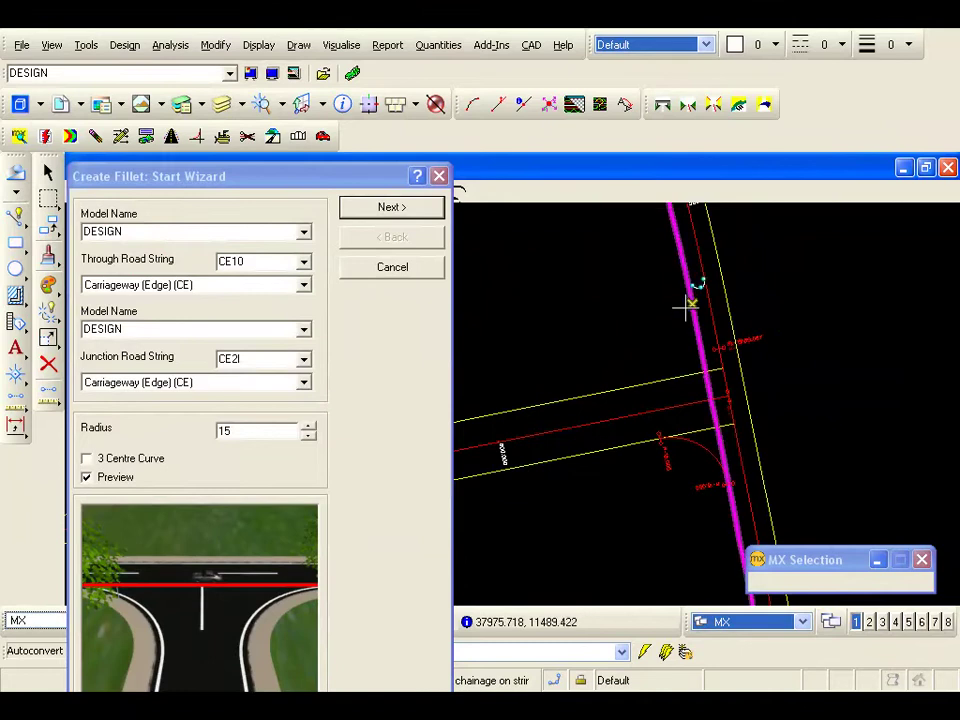
pyautogui.click(258, 260)
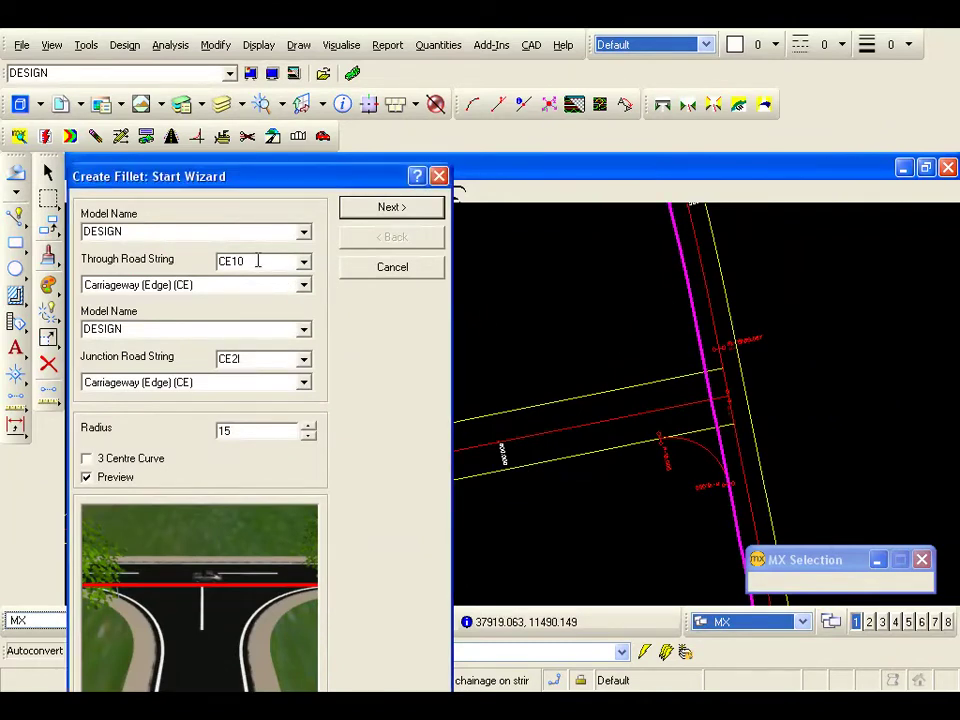
# - Set CE20 as junction string with a 3 Centre Curve of radius 20
pyautogui.click(262, 357)
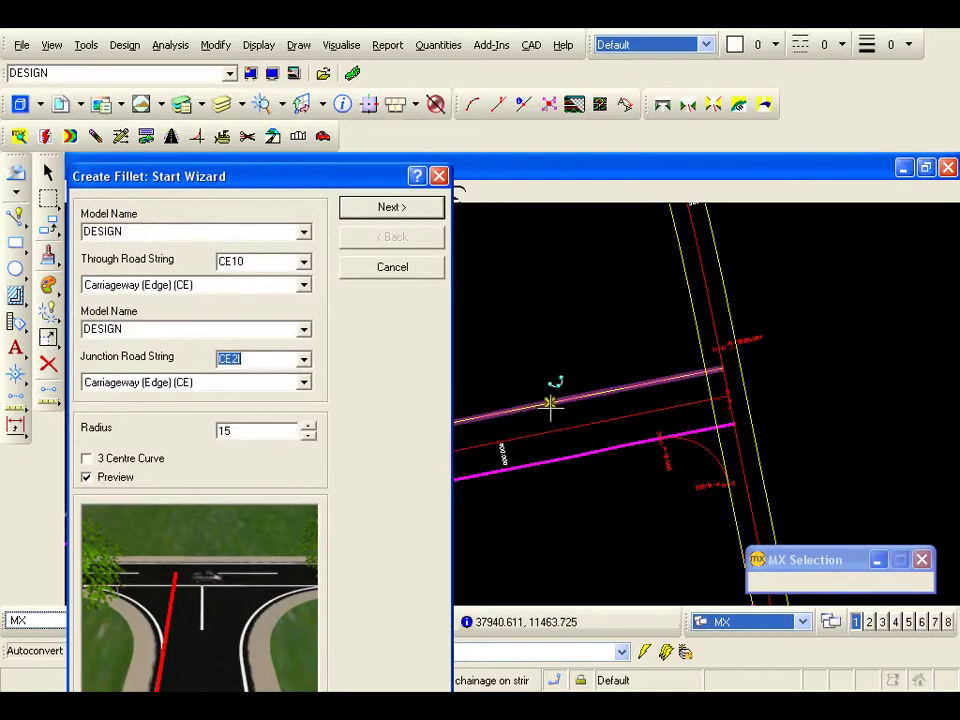
pyautogui.press('Tab')
pyautogui.press('Tab')
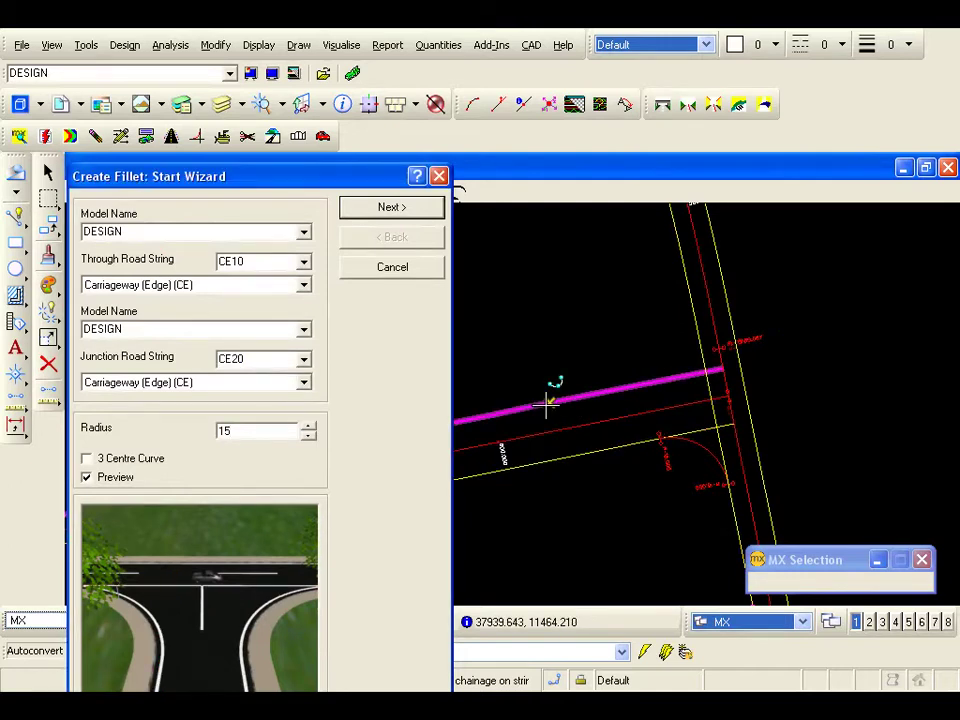
pyautogui.click(88, 459)
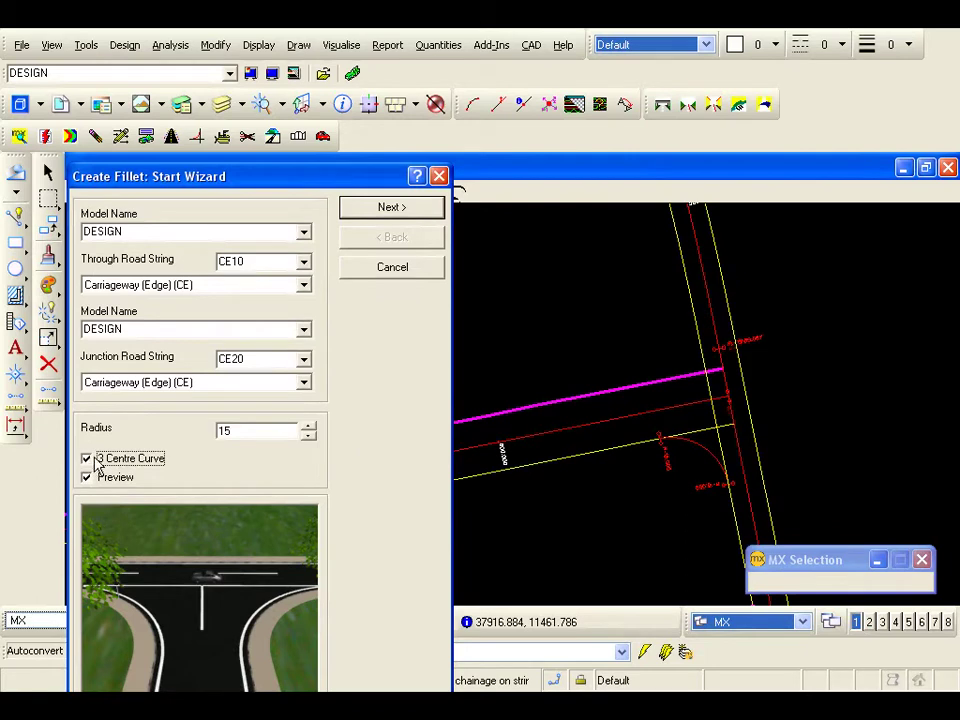
pyautogui.click(232, 429)
pyautogui.doubleClick(232, 429)
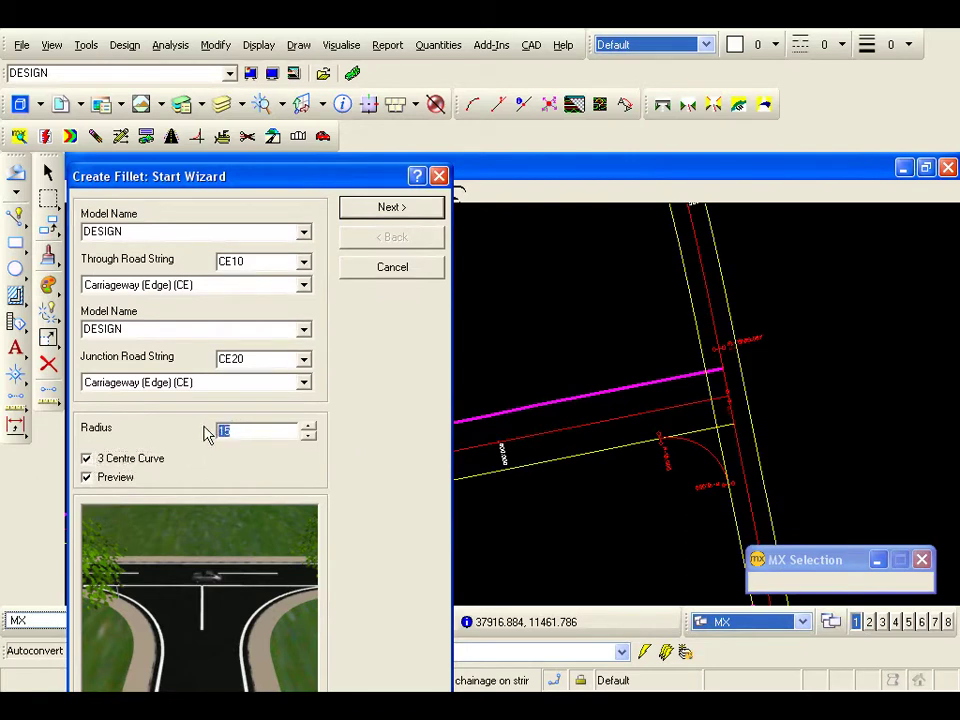
pyautogui.write('20')
pyautogui.click(393, 210)
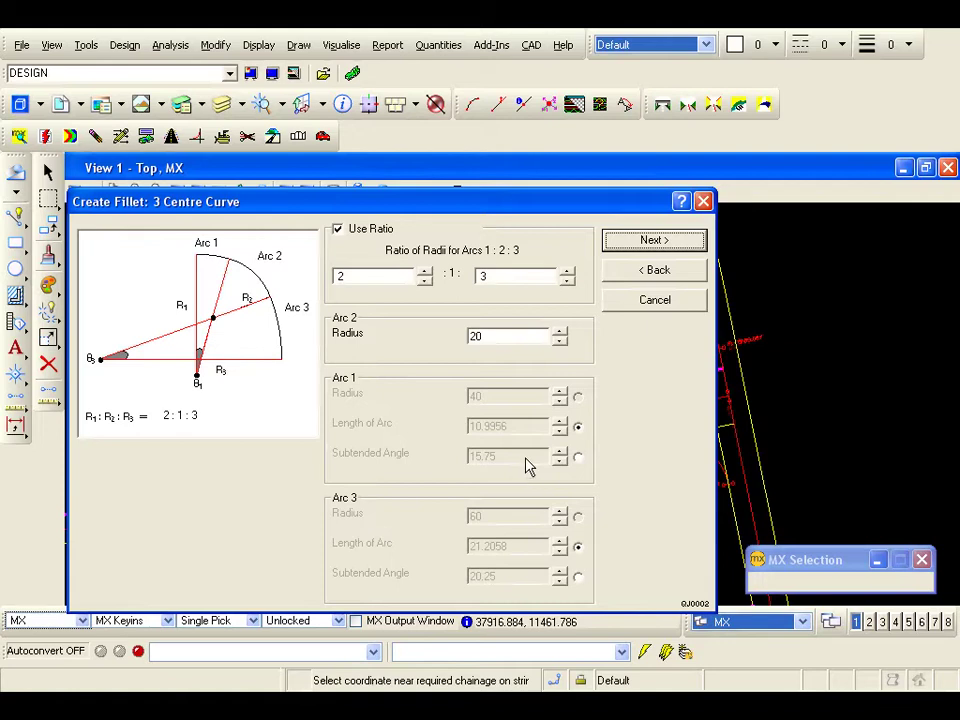
# - Draw the three-centre fillet with arcs R=40, R=20 and R=60, then inspect it
pyautogui.click(649, 241)
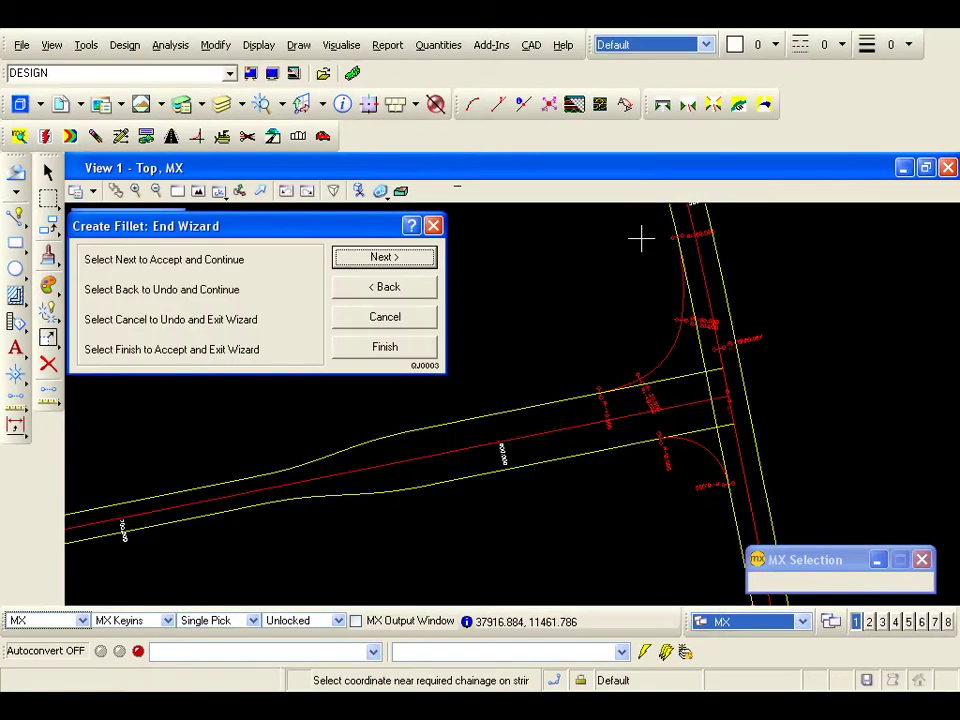
pyautogui.moveTo(621, 388)
pyautogui.mouseDown(button='middle')
pyautogui.moveTo(596, 407)
pyautogui.moveTo(591, 426)
pyautogui.moveTo(560, 437)
pyautogui.mouseUp(button='middle')
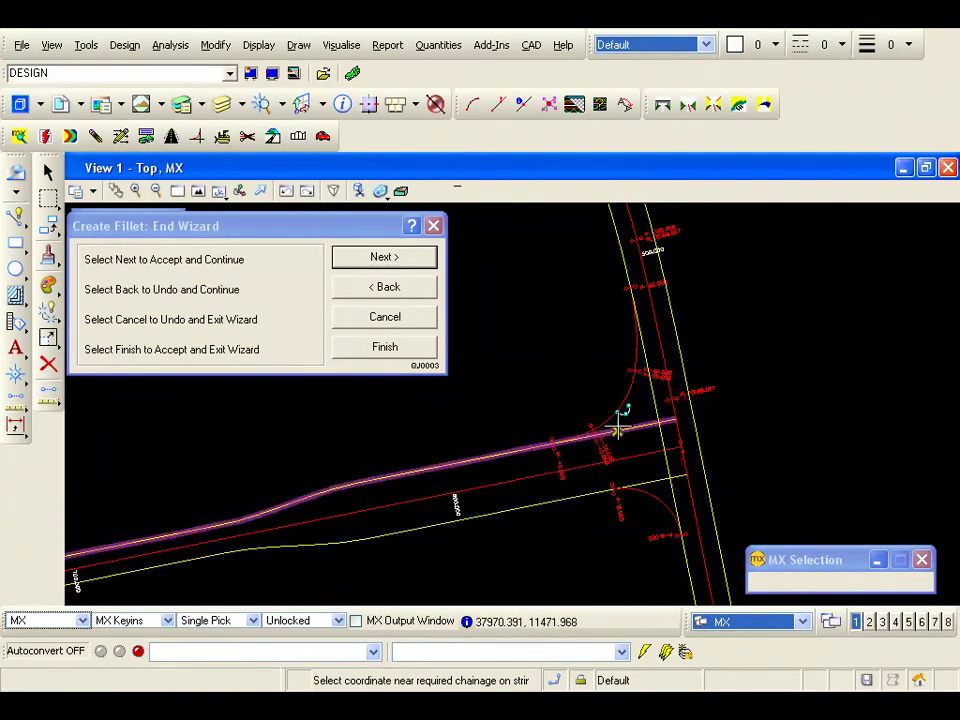
pyautogui.scroll(3, 596, 432)
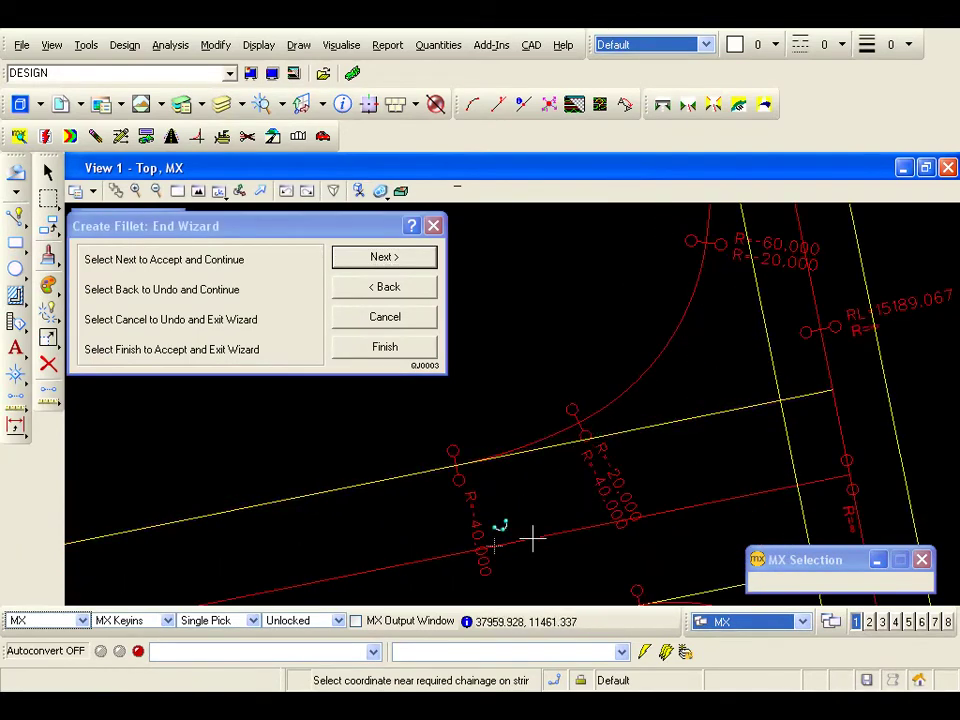
pyautogui.moveTo(484, 537)
pyautogui.mouseDown(button='middle')
pyautogui.moveTo(587, 467)
pyautogui.moveTo(560, 493)
pyautogui.mouseUp(button='middle')
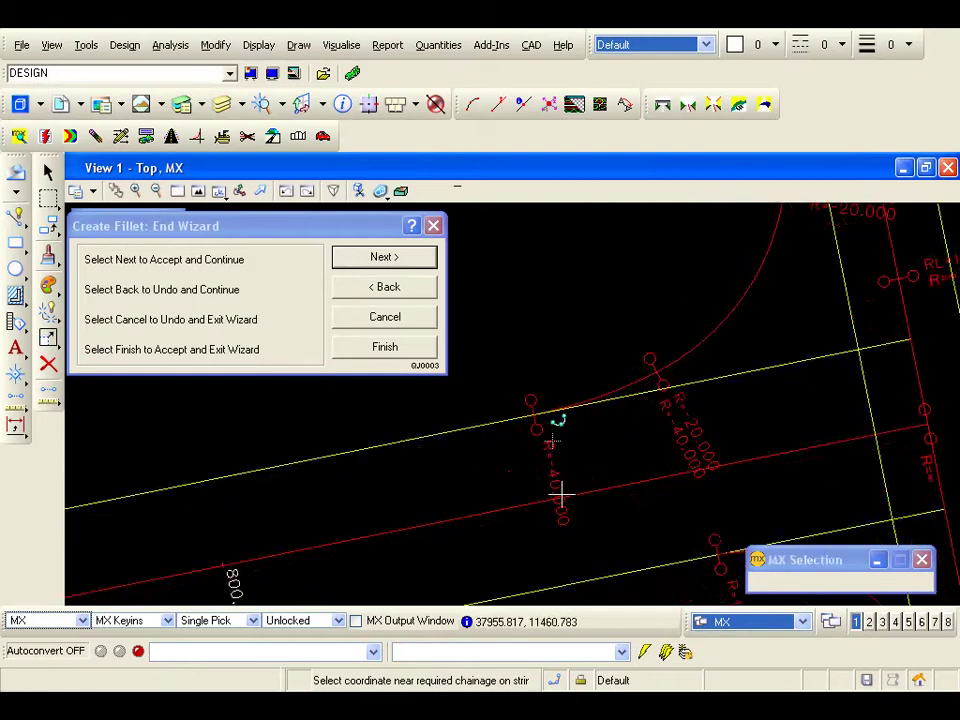
pyautogui.moveTo(639, 439); pyautogui.dragTo(568, 486, button='middle')
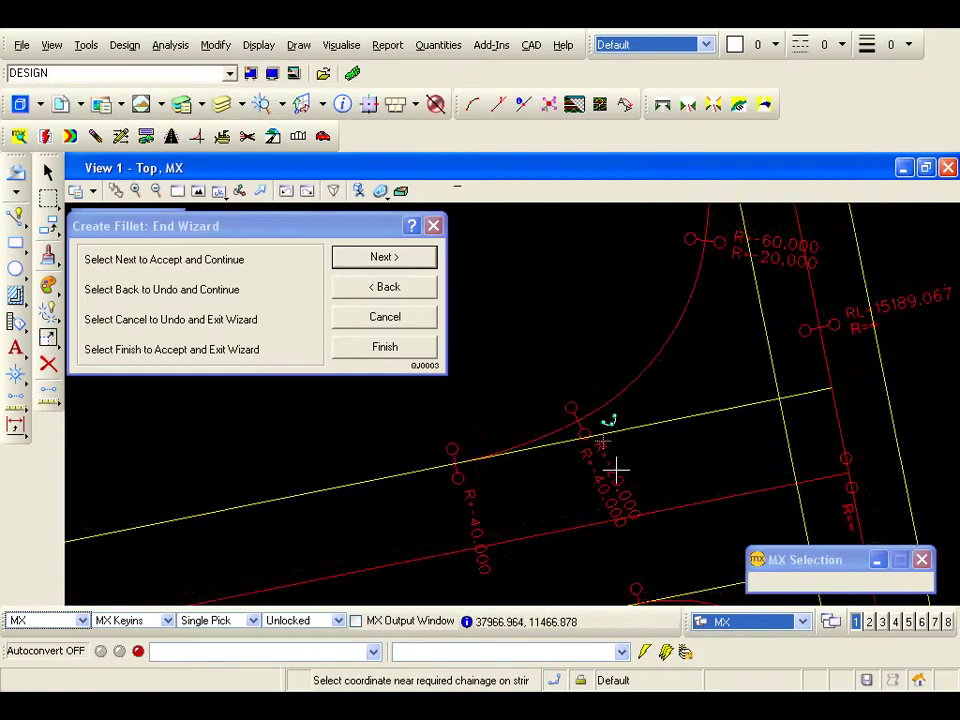
pyautogui.moveTo(632, 459)
pyautogui.mouseDown(button='middle')
pyautogui.moveTo(714, 328)
pyautogui.moveTo(681, 493)
pyautogui.moveTo(716, 452)
pyautogui.moveTo(706, 430)
pyautogui.mouseUp(button='middle')
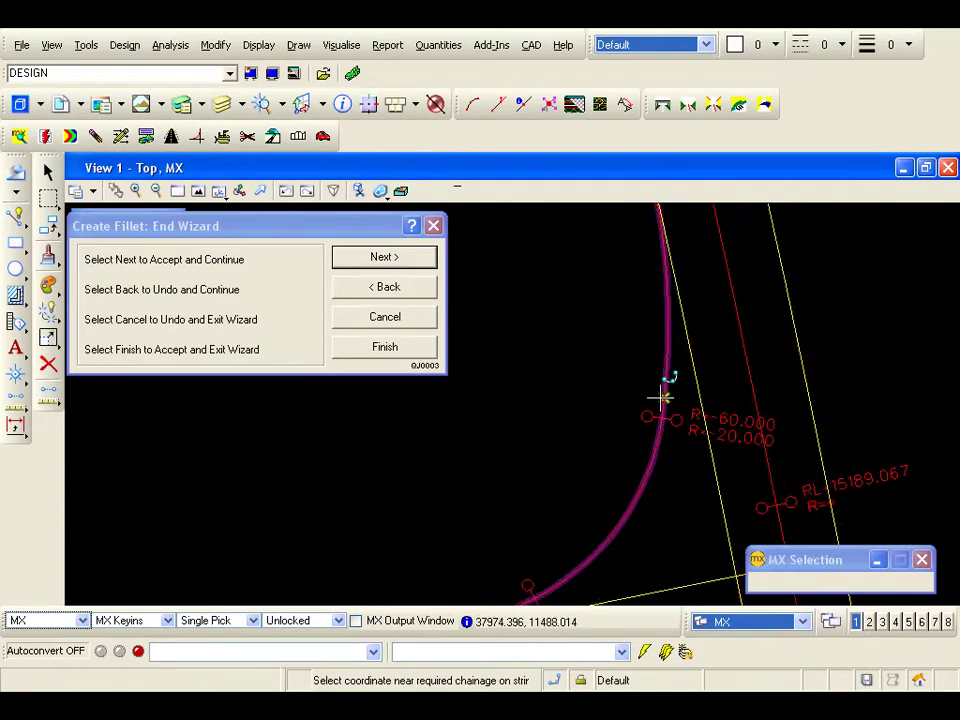
pyautogui.moveTo(658, 486); pyautogui.dragTo(725, 320, button='middle')
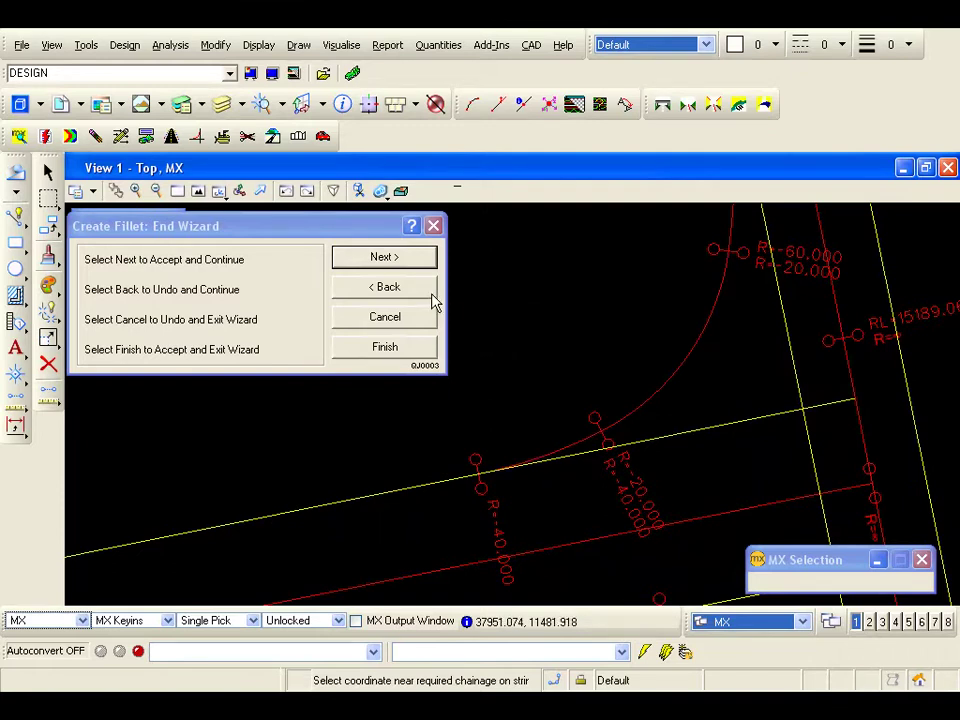
# - Finish the fillets and pick the curved fillet on MC10 in Dynamic Reports
pyautogui.click(390, 352)
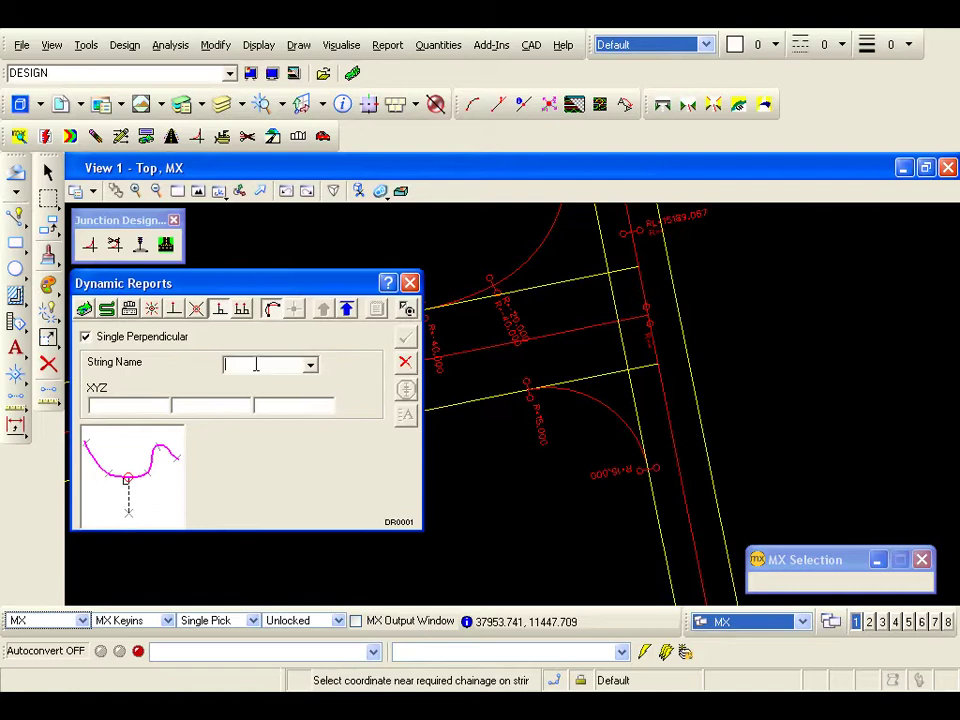
pyautogui.click(673, 428)
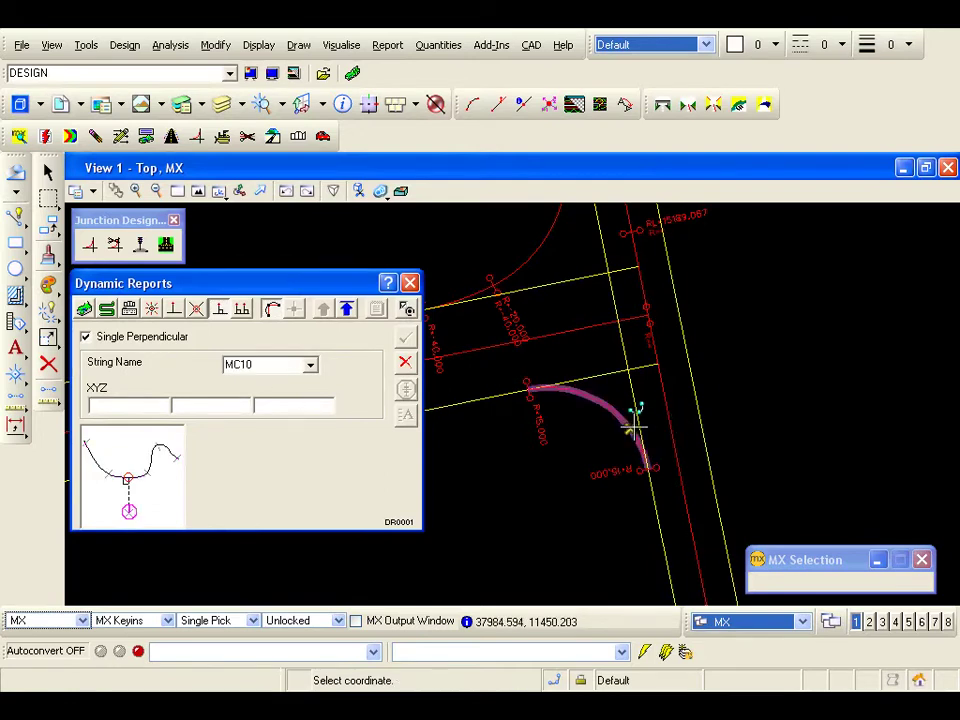
pyautogui.rightClick(115, 418)
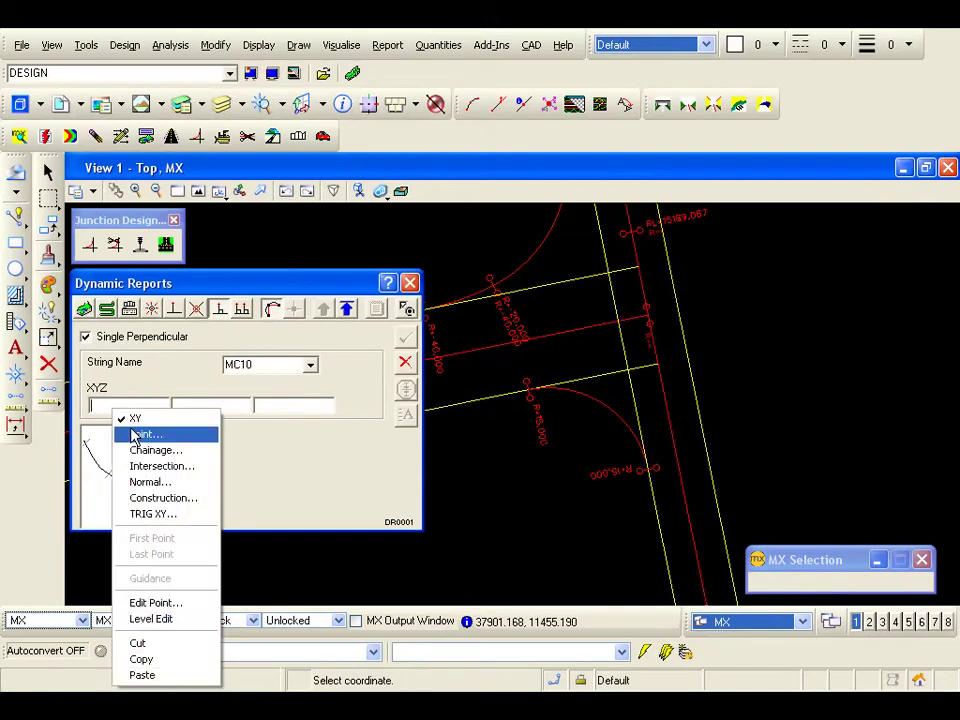
pyautogui.click(136, 436)
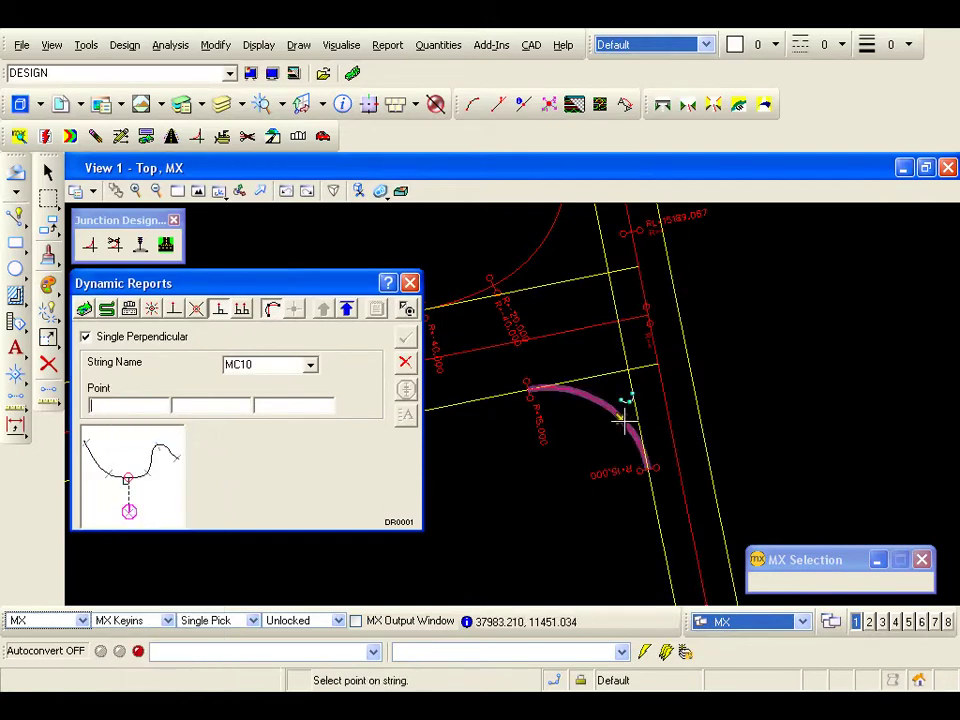
pyautogui.click(621, 419)
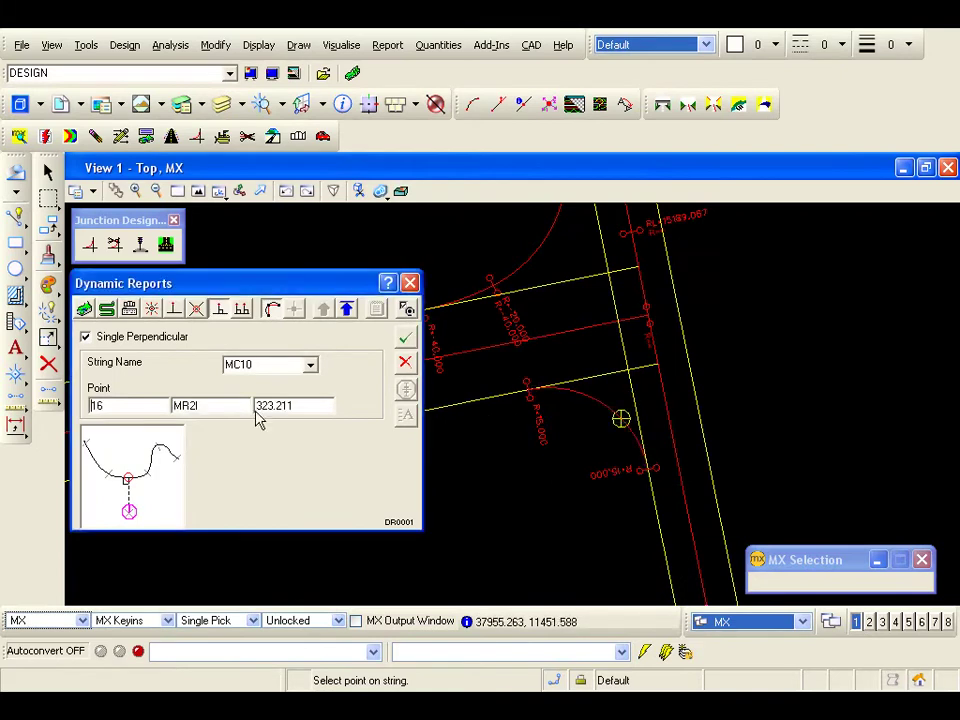
# - Report MC10 properties at the string's last point, chainage 427.700, and open Annotate
pyautogui.rightClick(155, 407)
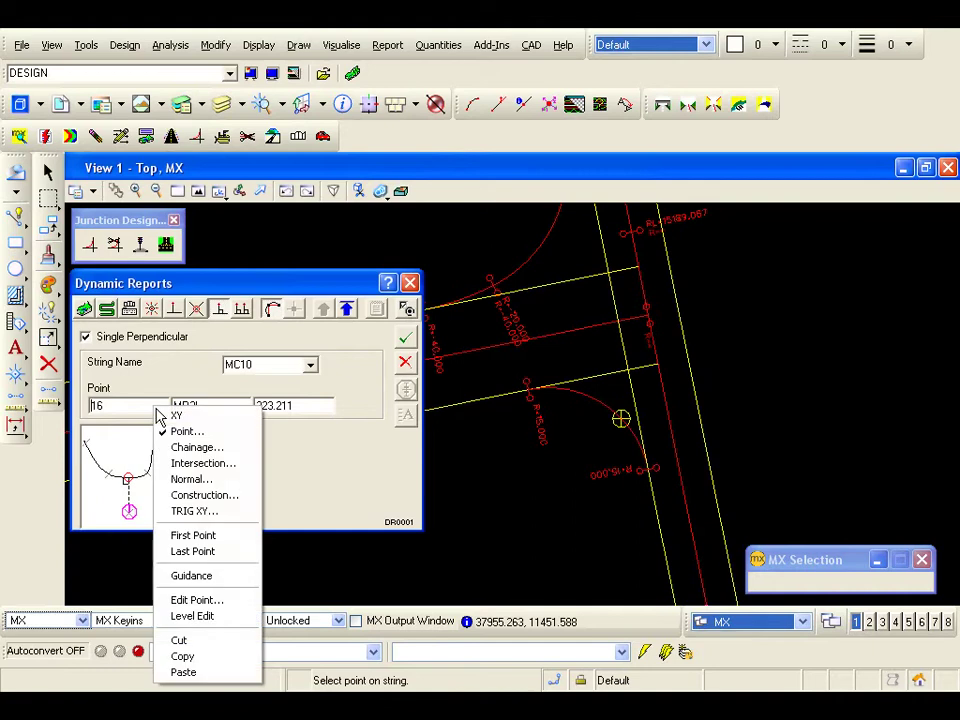
pyautogui.click(199, 553)
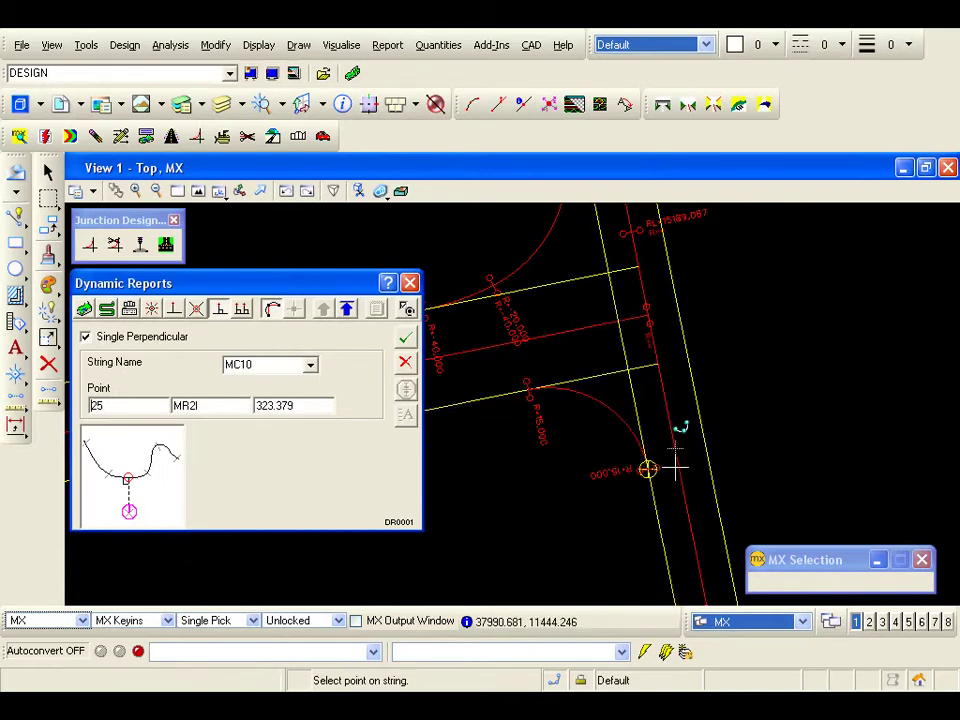
pyautogui.click(405, 340)
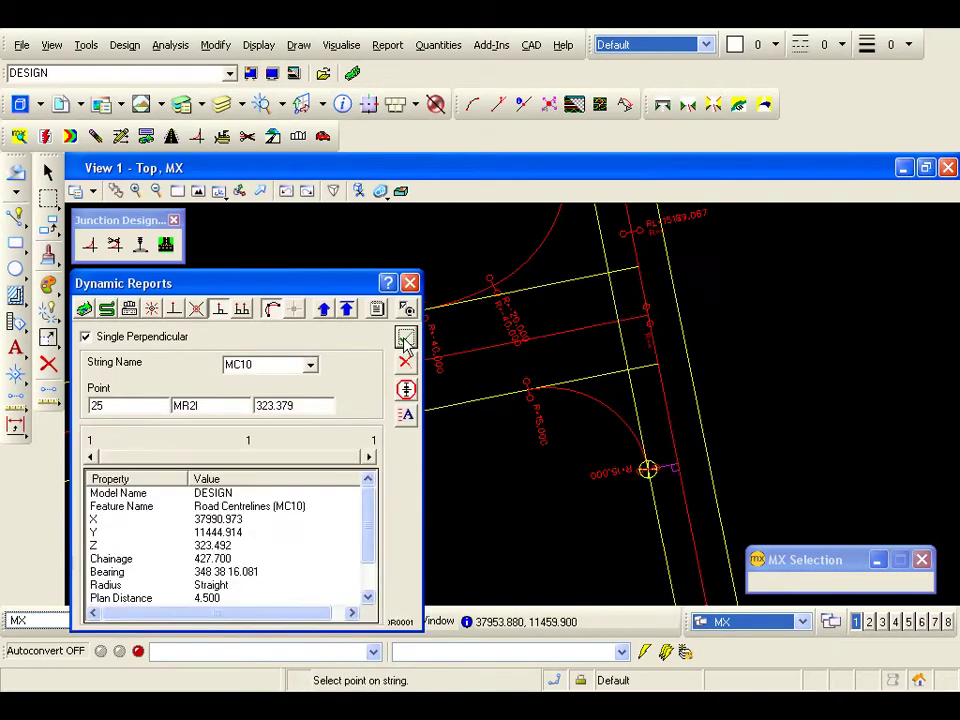
pyautogui.scroll(-2, 369, 506)
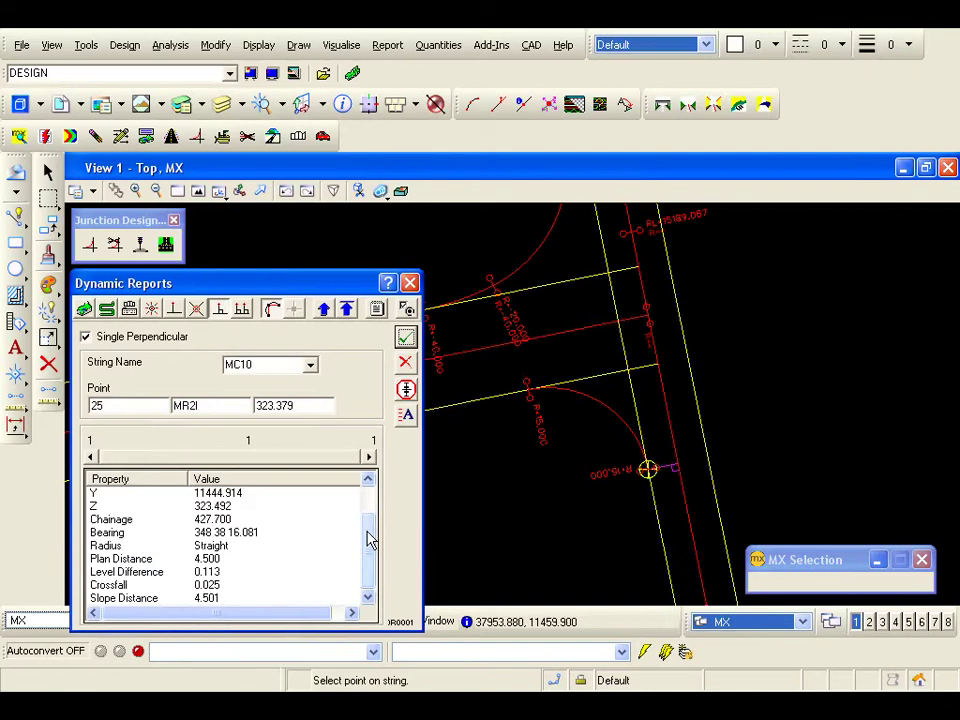
pyautogui.click(408, 417)
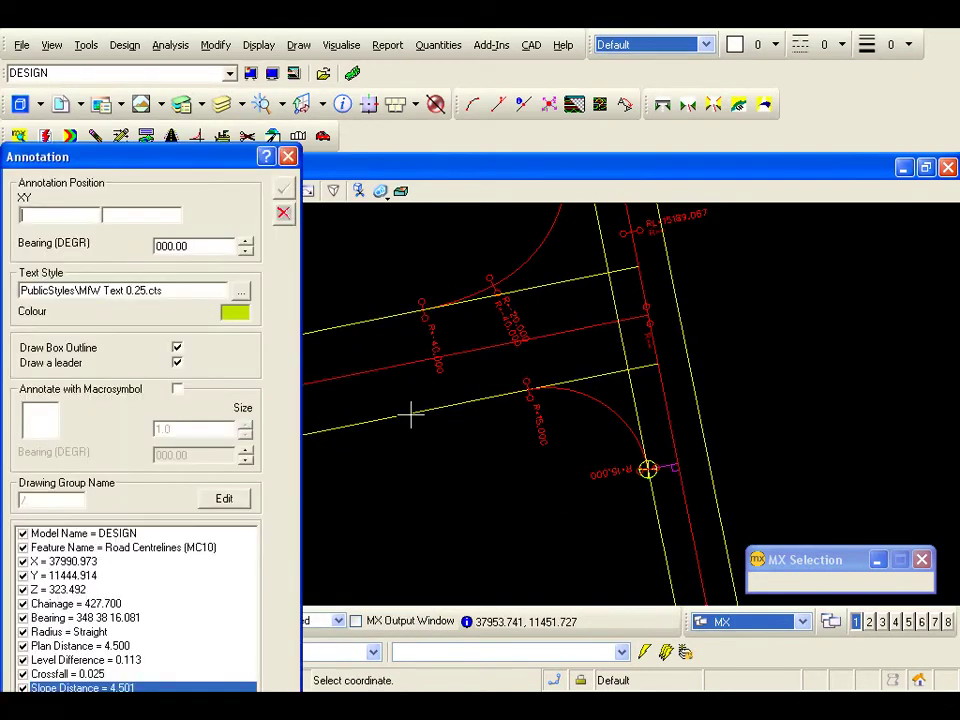
# - Position the label and untick every annotation property except Chainage
pyautogui.click(823, 437)
pyautogui.moveTo(122, 154)
pyautogui.mouseDown()
pyautogui.moveTo(146, 94)
pyautogui.moveTo(146, 60)
pyautogui.mouseUp()
pyautogui.click(55, 441)
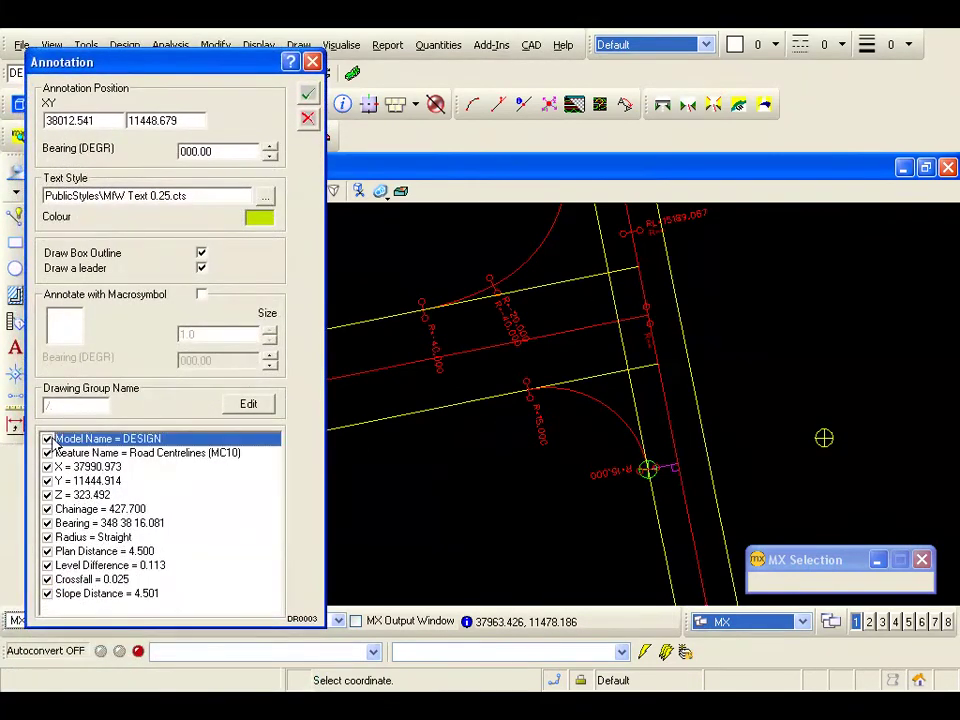
pyautogui.click(48, 453)
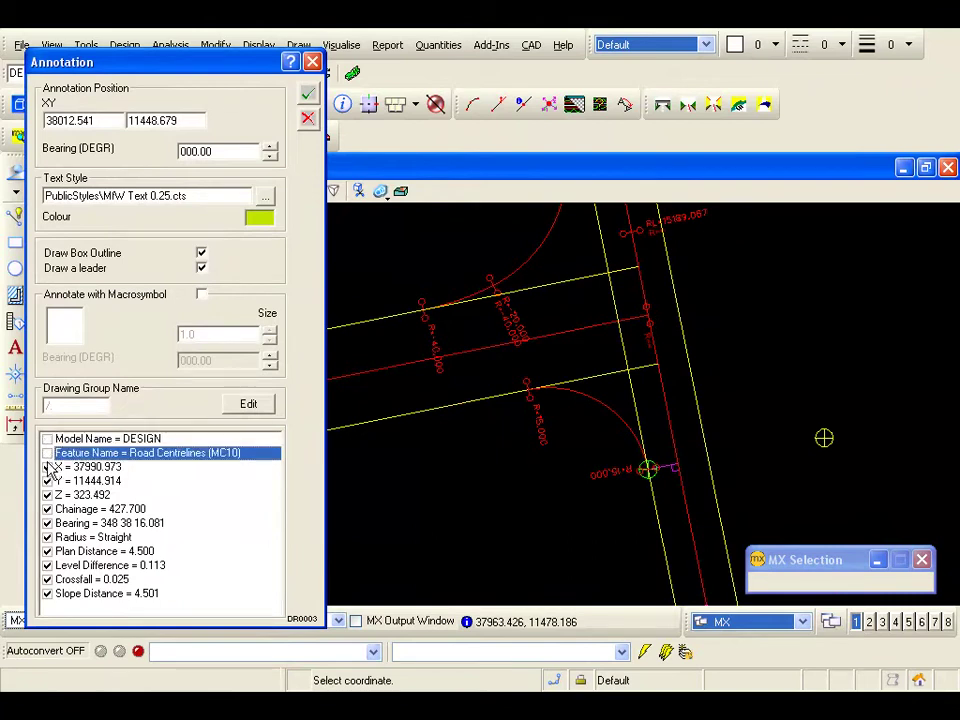
pyautogui.click(47, 467)
pyautogui.click(48, 481)
pyautogui.click(47, 495)
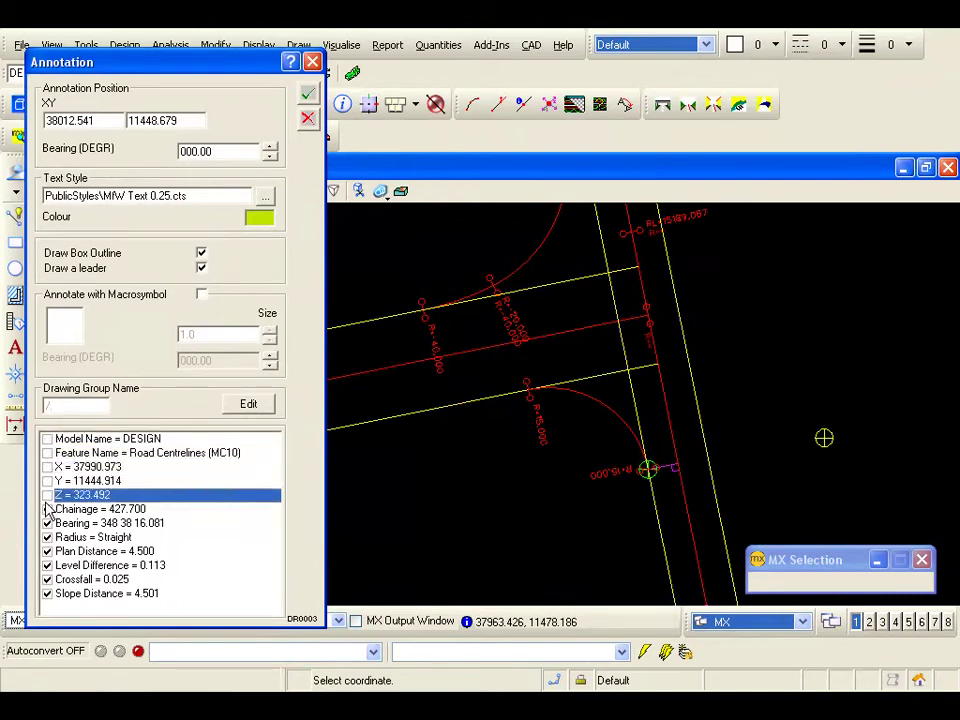
pyautogui.click(47, 523)
pyautogui.click(47, 537)
pyautogui.click(47, 551)
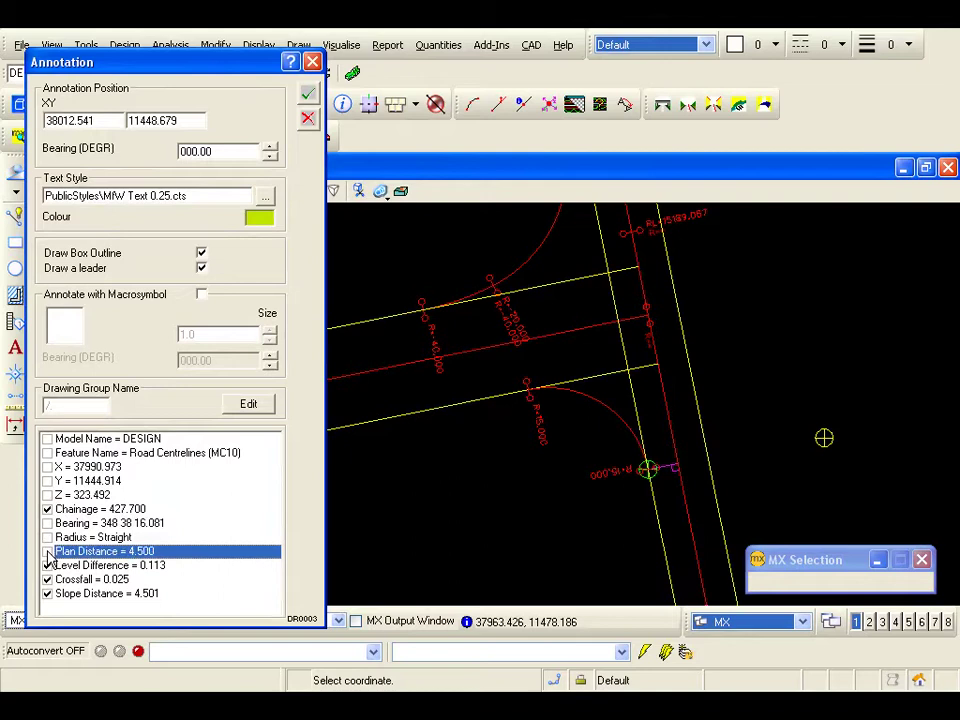
pyautogui.click(47, 565)
pyautogui.click(47, 579)
pyautogui.click(47, 593)
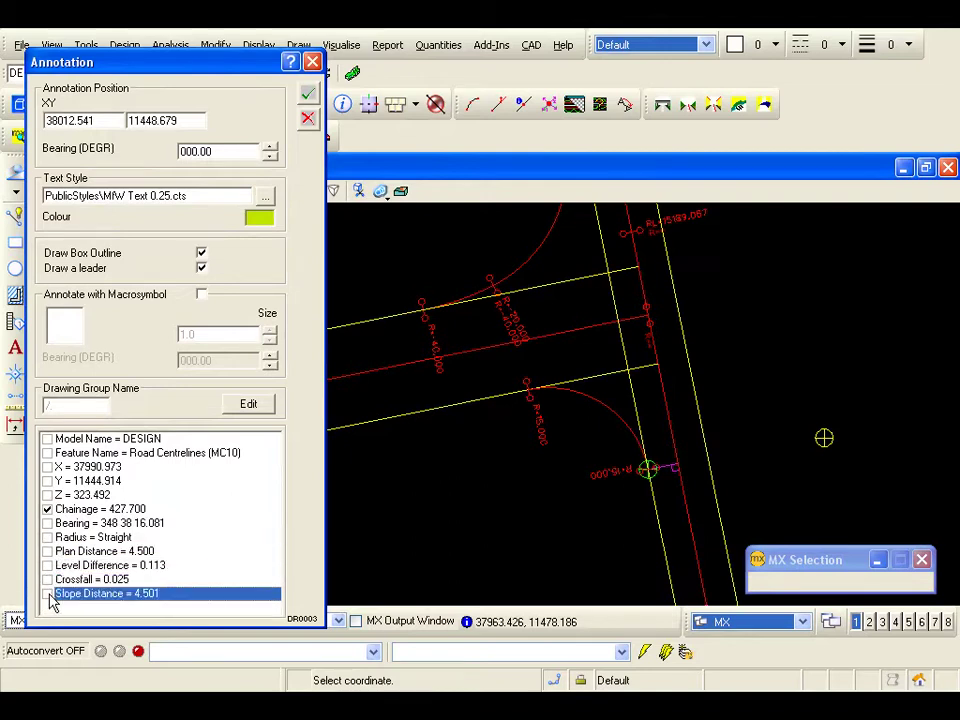
# - Place the 'Chainage : 427.700' label, pan to the other fillet, and close Annotation
pyautogui.click(307, 94)
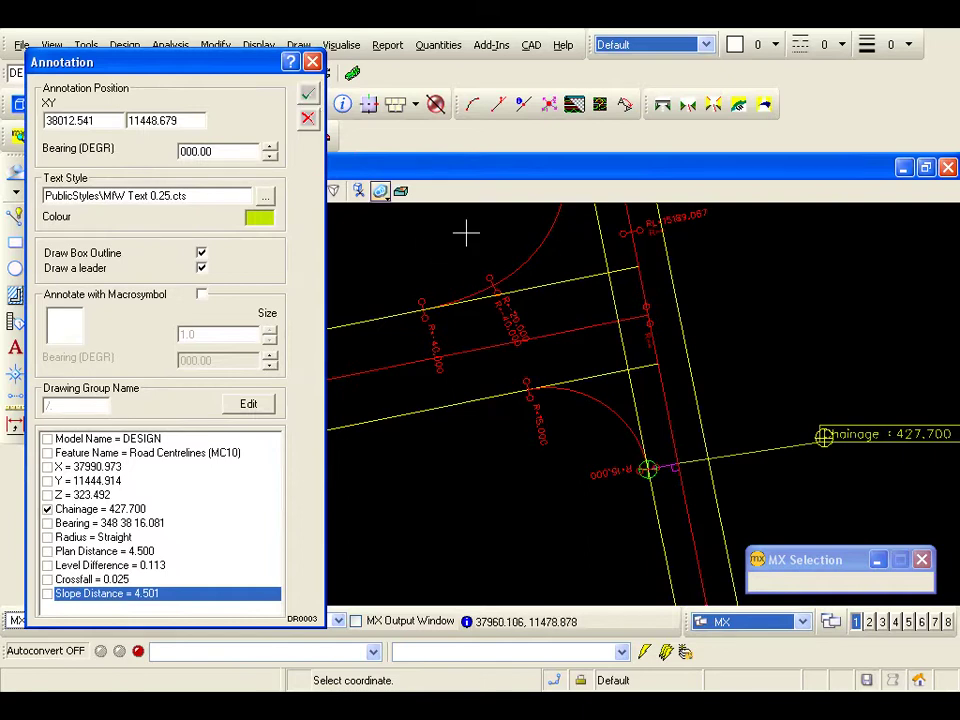
pyautogui.moveTo(596, 281); pyautogui.dragTo(586, 547, button='middle')
pyautogui.moveTo(574, 424); pyautogui.dragTo(536, 399, button='middle')
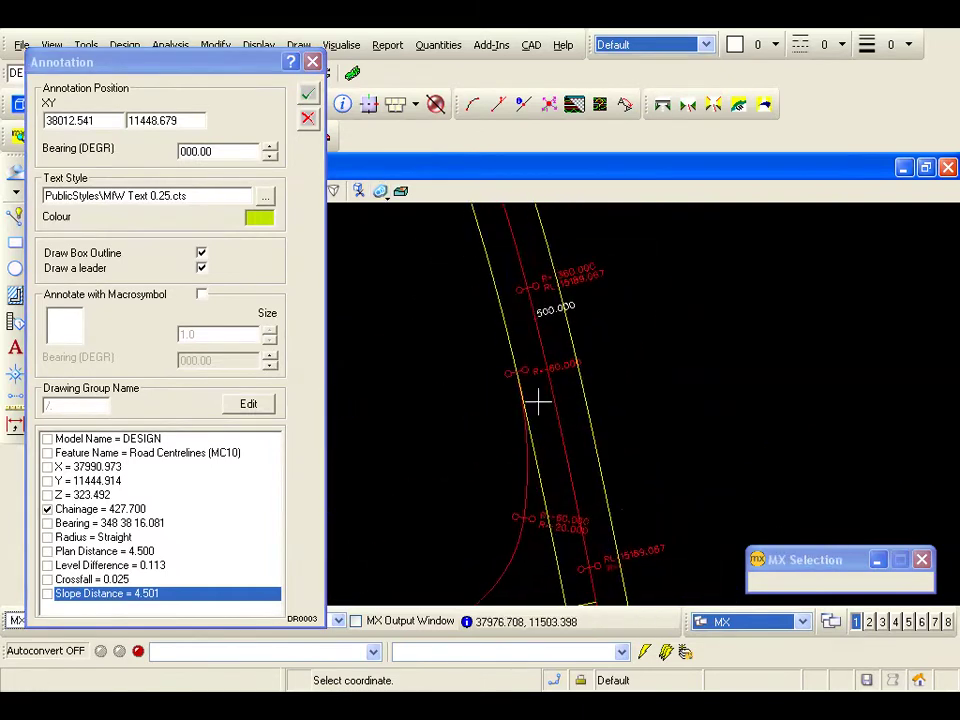
pyautogui.click(307, 119)
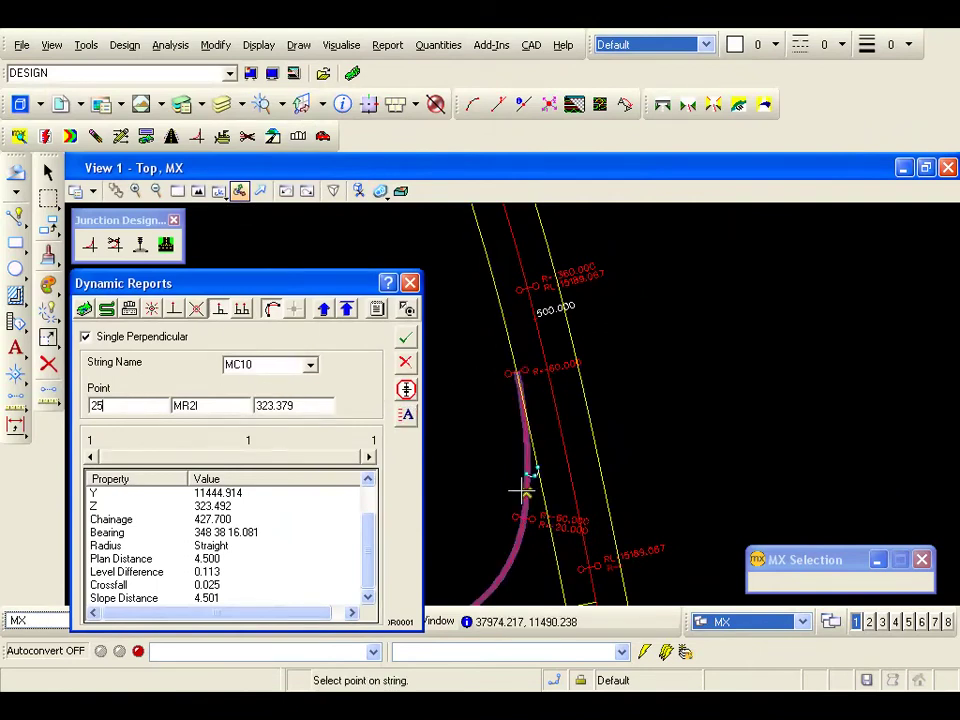
# - Report the other fillet's last point on MC10 and place a 'Chainage : 493.026' label
pyautogui.click(511, 552)
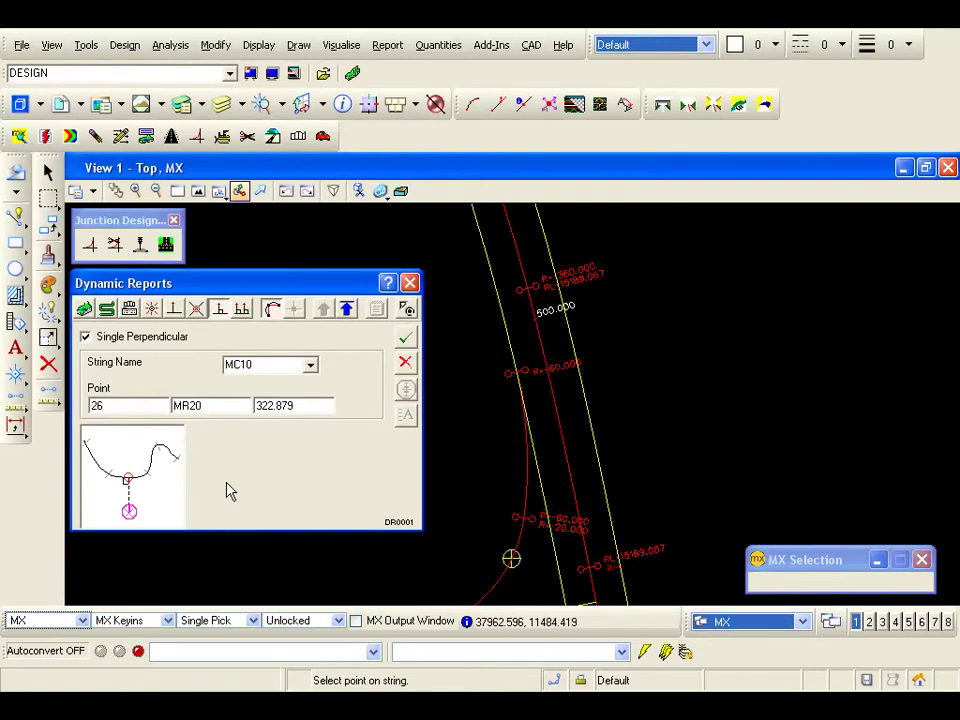
pyautogui.rightClick(130, 405)
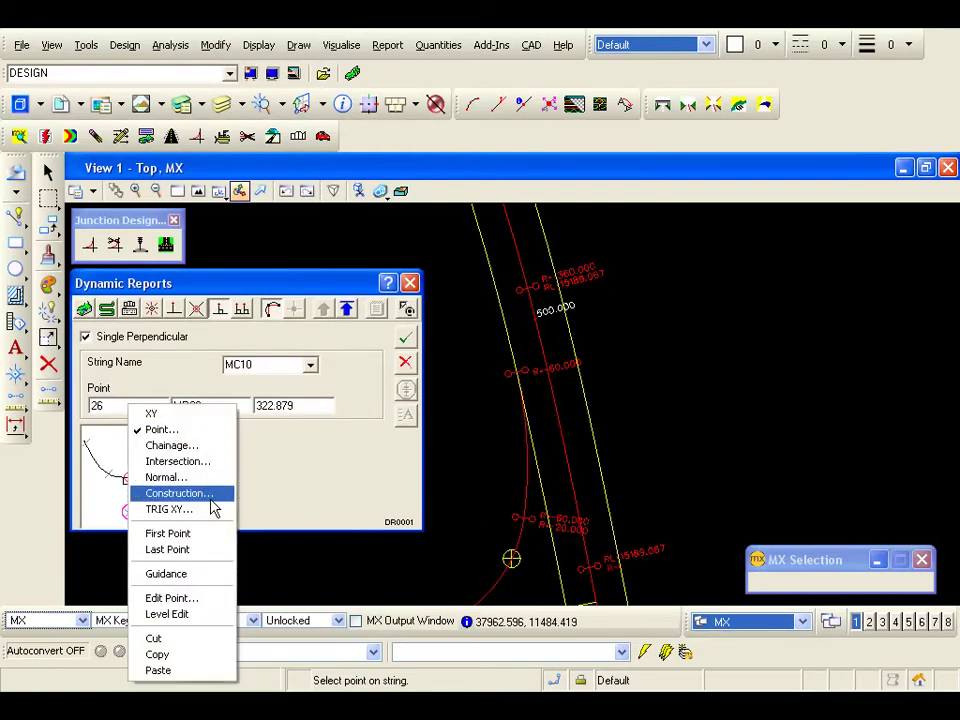
pyautogui.click(183, 550)
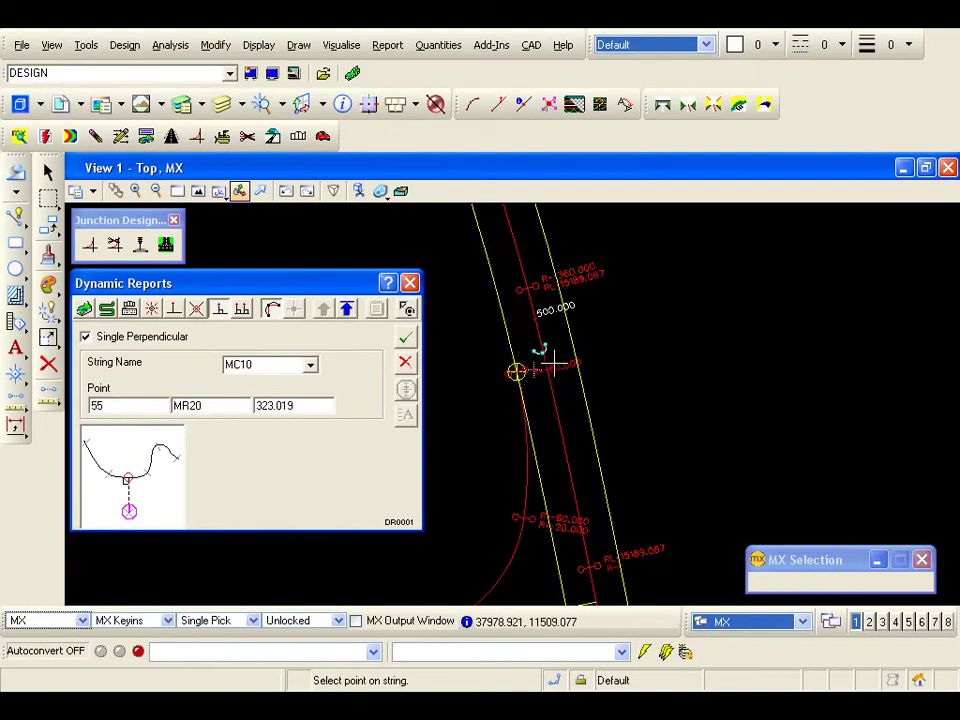
pyautogui.click(407, 339)
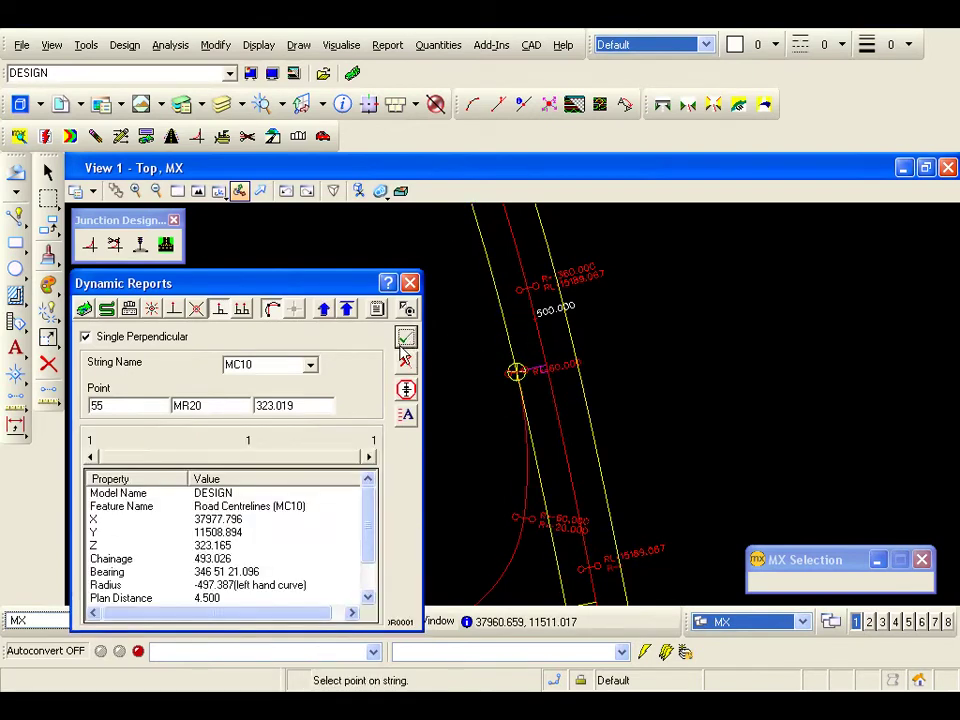
pyautogui.scroll(-1, 365, 508)
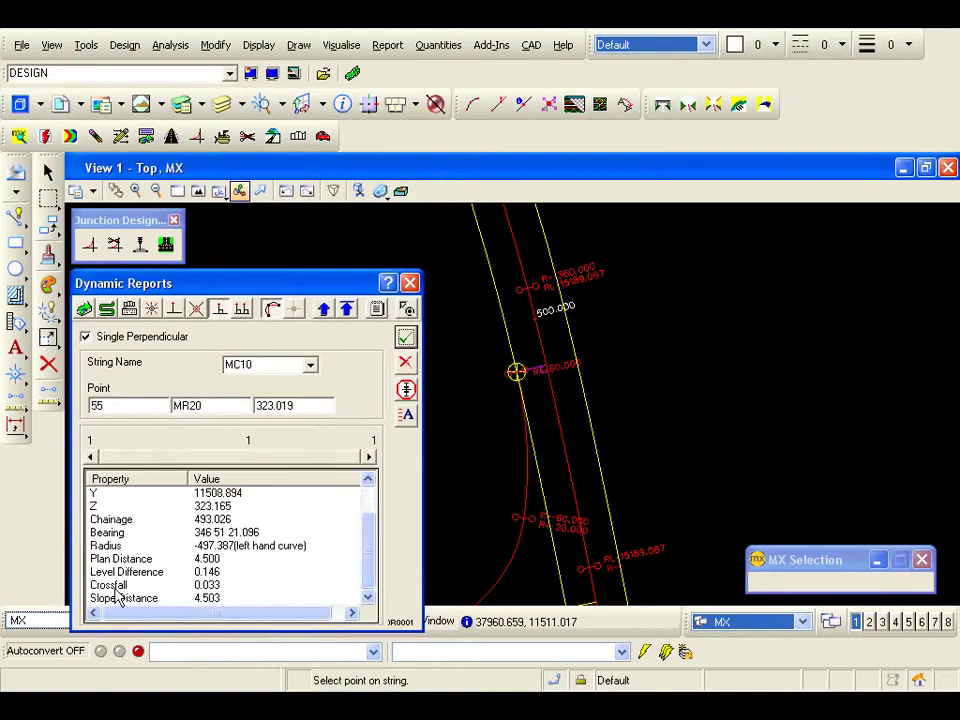
pyautogui.click(407, 415)
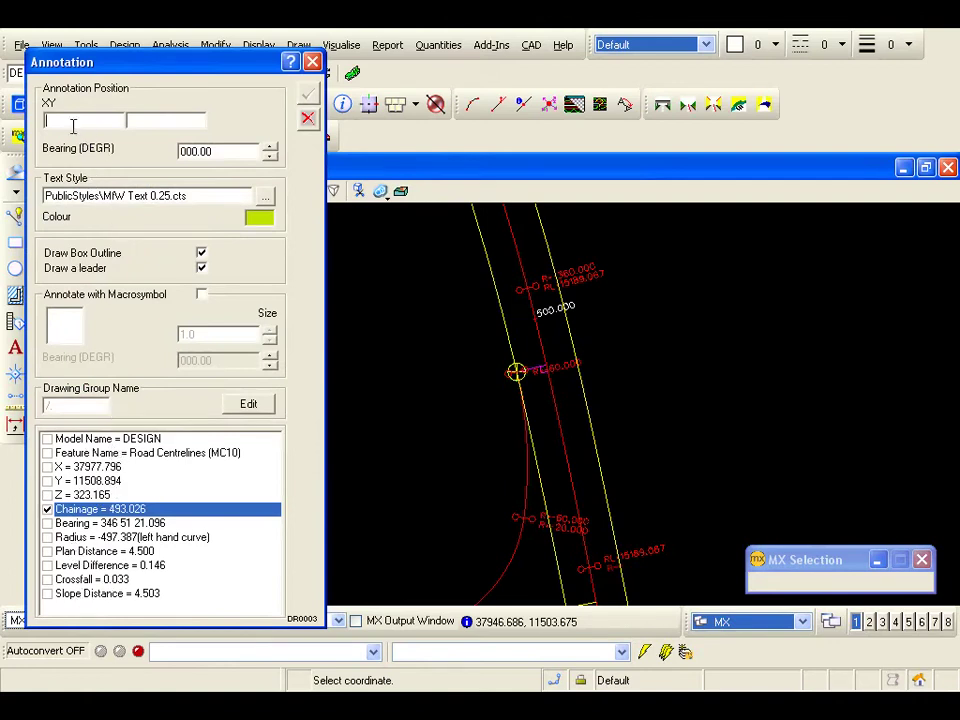
pyautogui.click(690, 332)
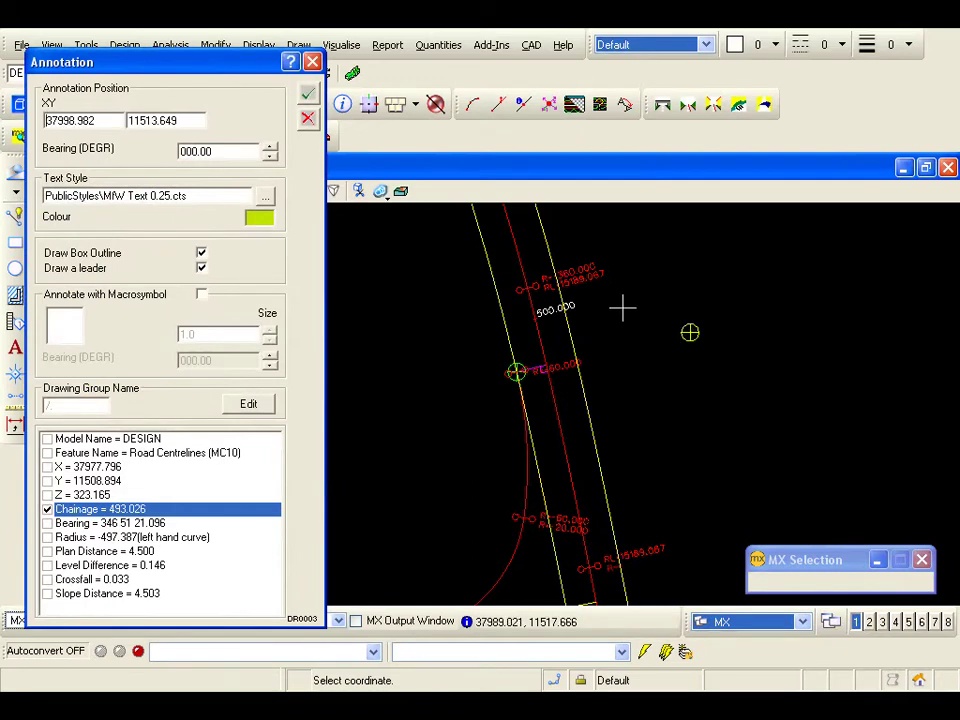
pyautogui.click(310, 95)
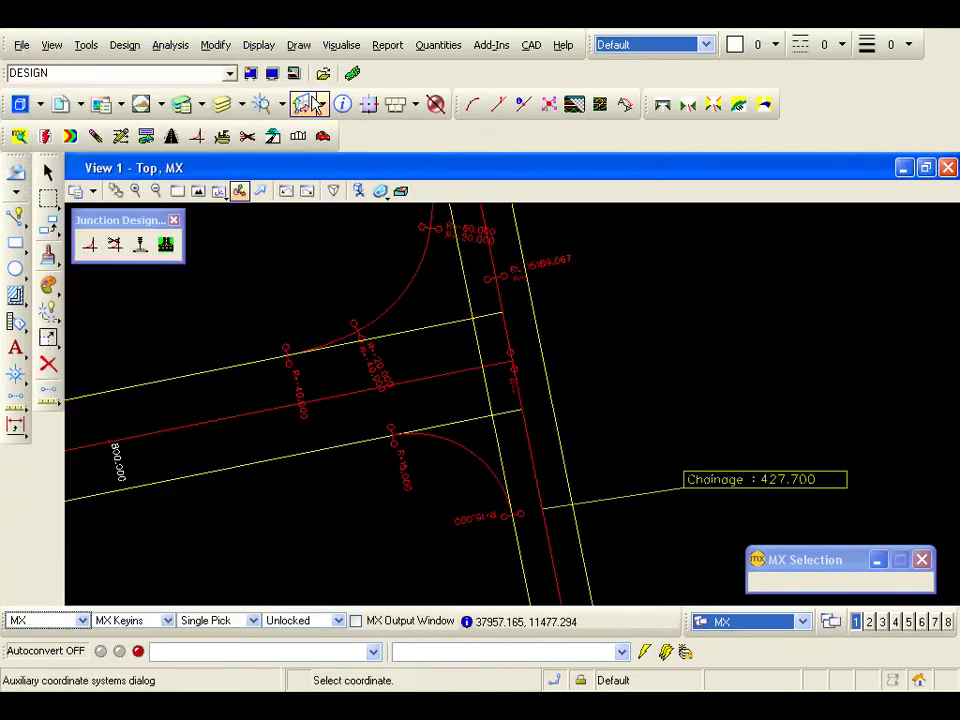
# - Interpolate a point onto the MC10 centreline at chainage 427.7
pyautogui.click(308, 104)
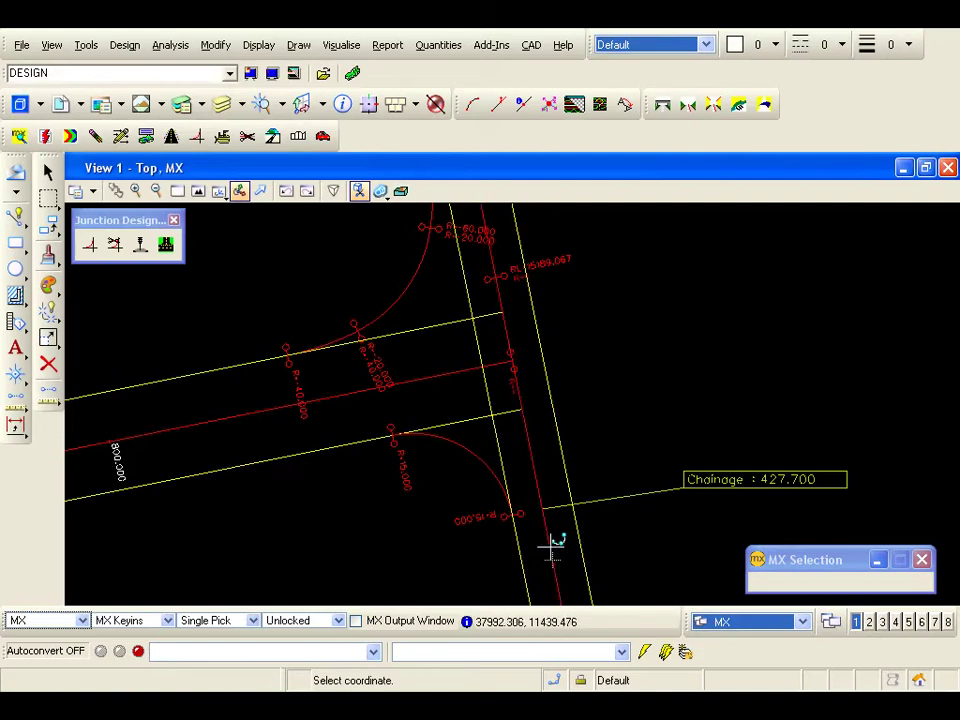
pyautogui.click(213, 47)
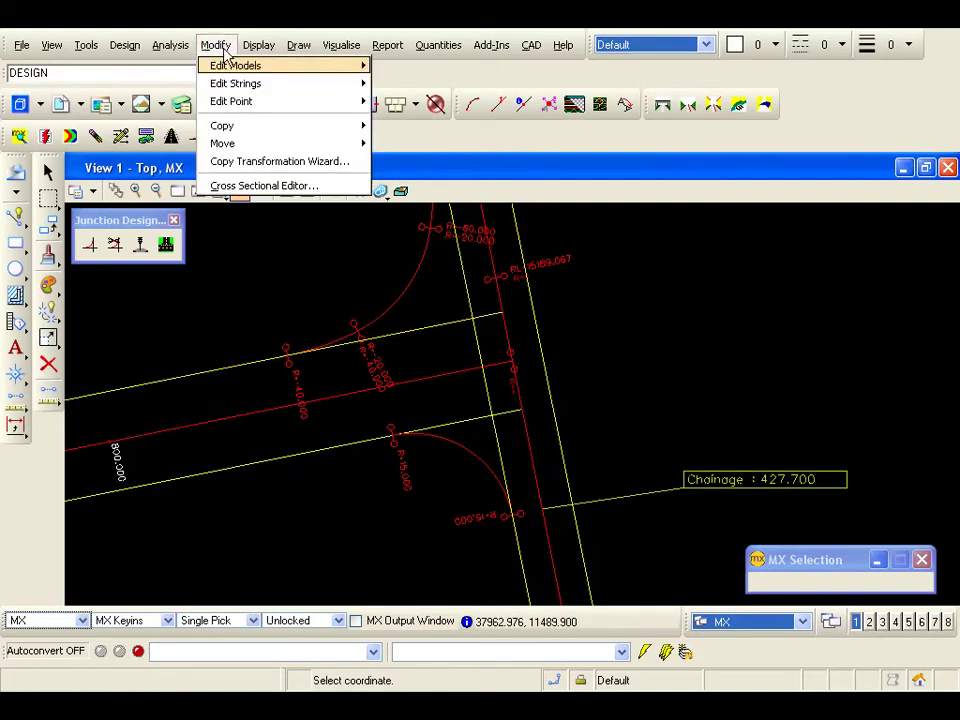
pyautogui.moveTo(250, 106)
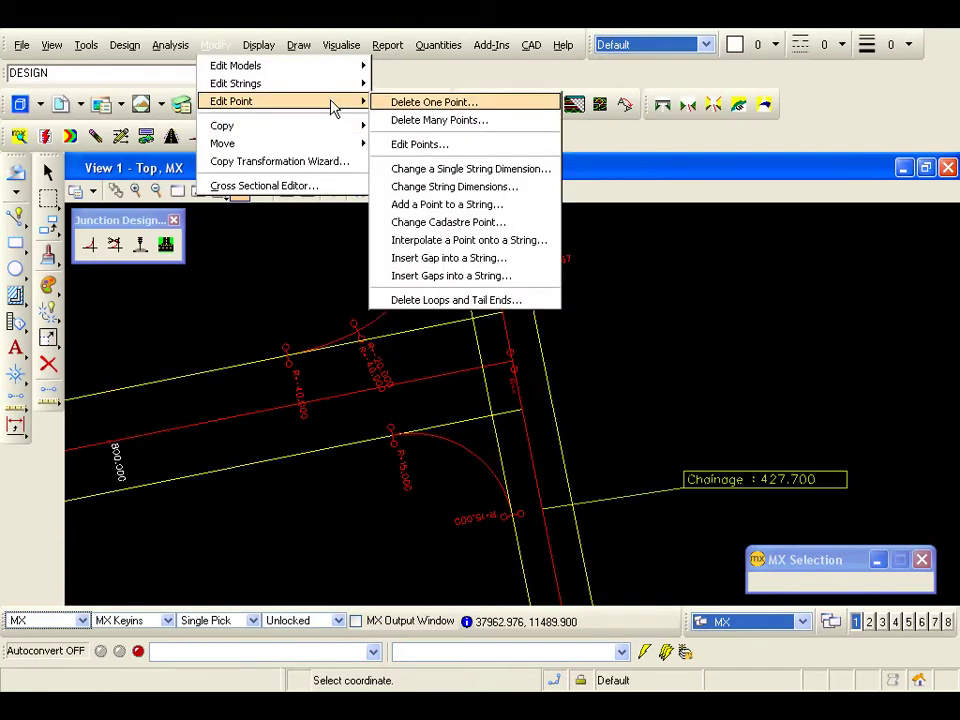
pyautogui.click(445, 242)
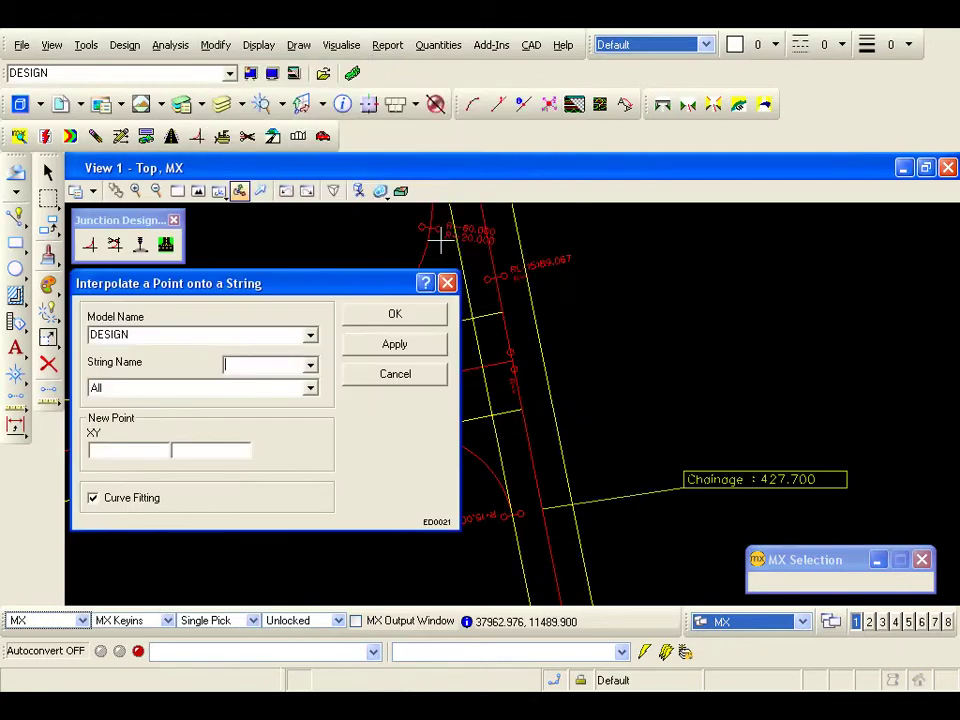
pyautogui.click(546, 472)
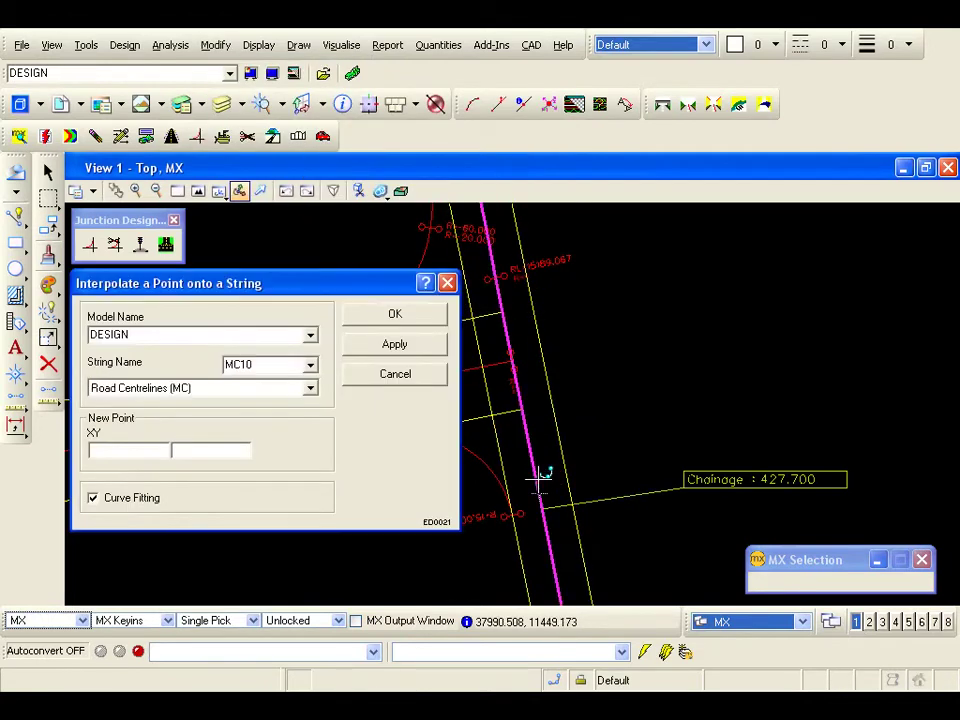
pyautogui.rightClick(129, 458)
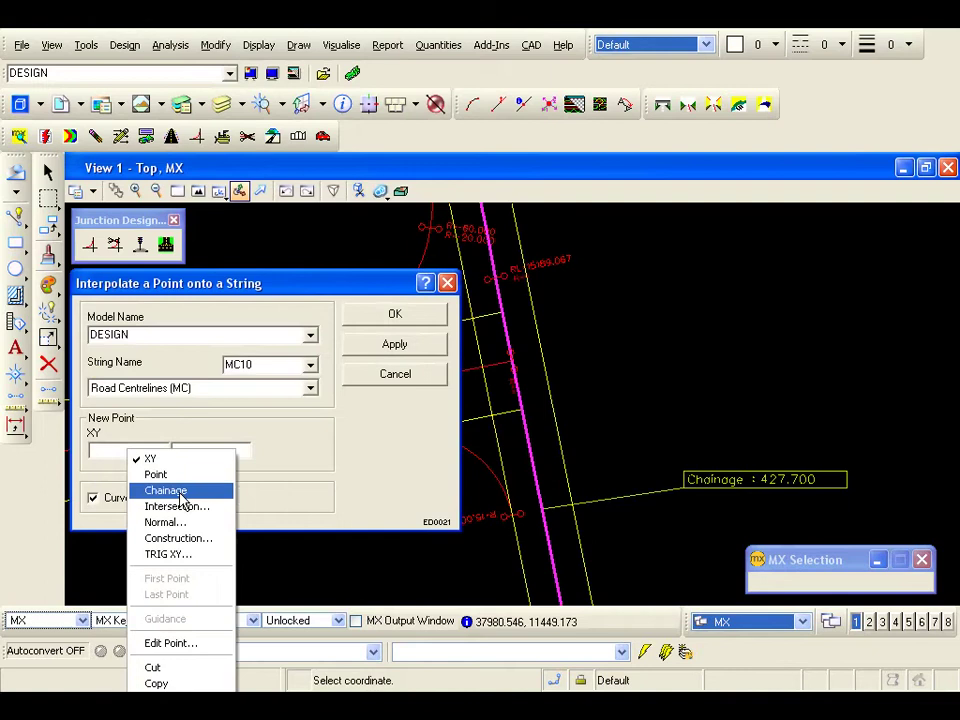
pyautogui.click(172, 489)
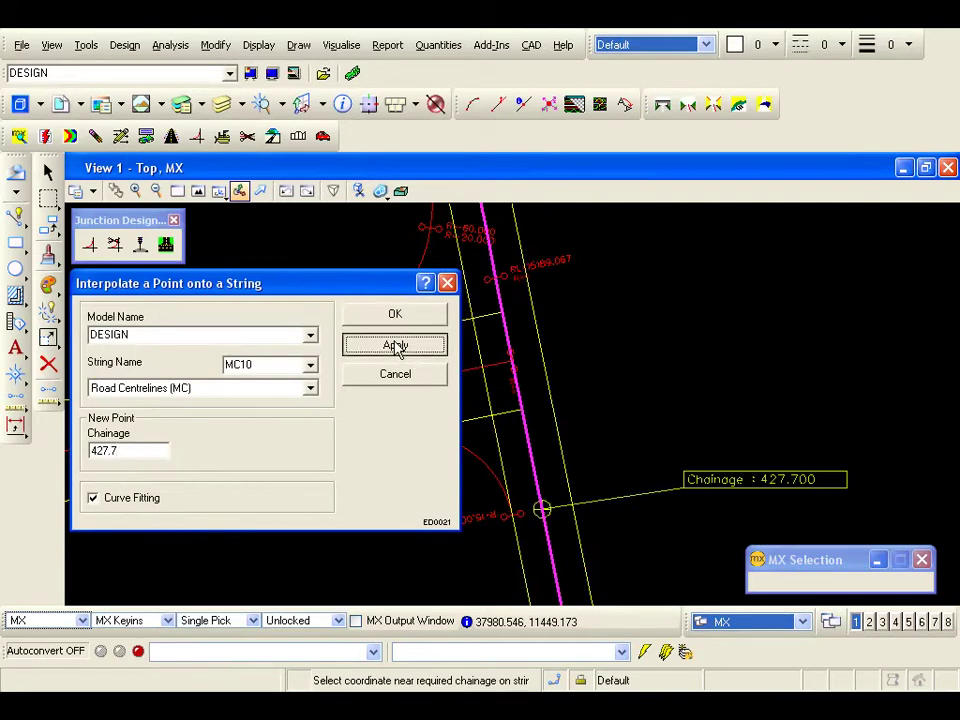
pyautogui.click(396, 346)
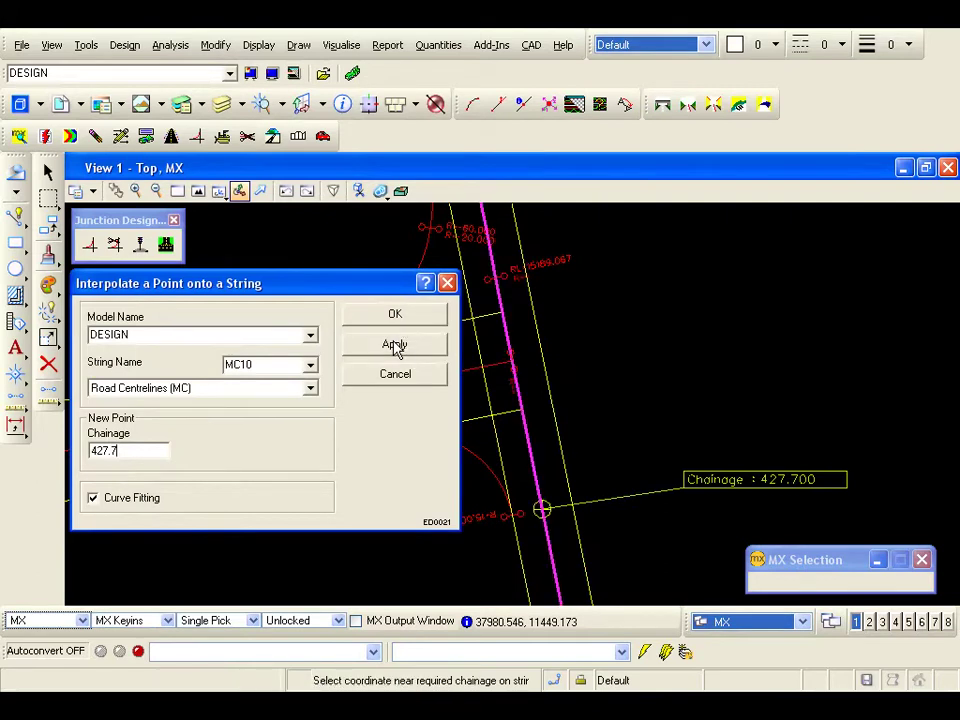
# - Add a second MC10 point at chainage 493.026 and close the interpolate dialog
pyautogui.moveTo(120, 450); pyautogui.dragTo(86, 450)
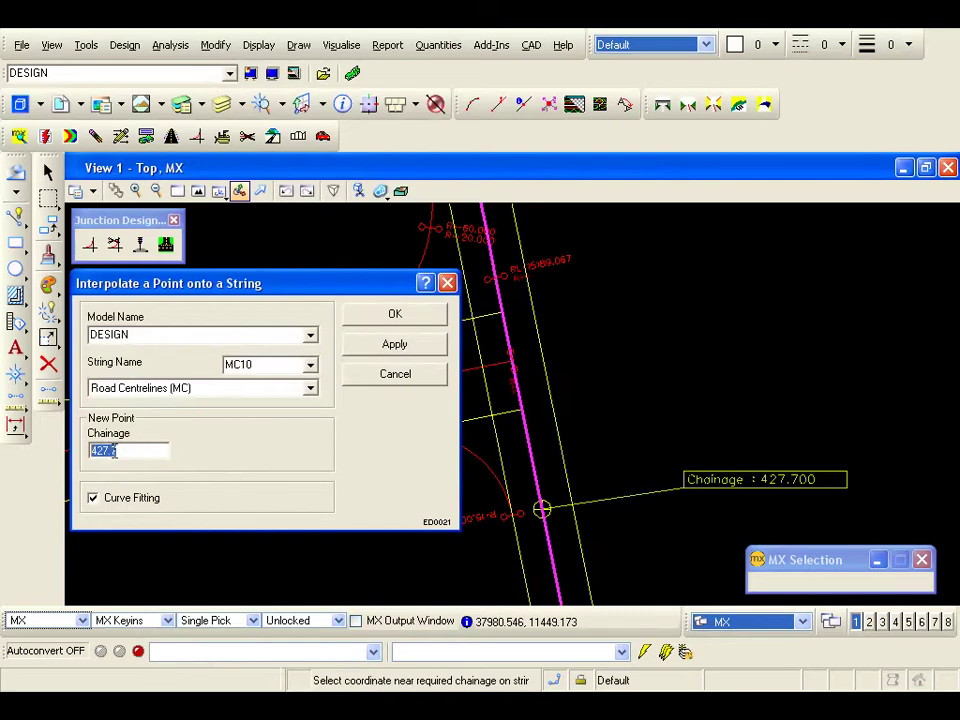
pyautogui.scroll(-2, 617, 302)
pyautogui.scroll(2, 588, 373)
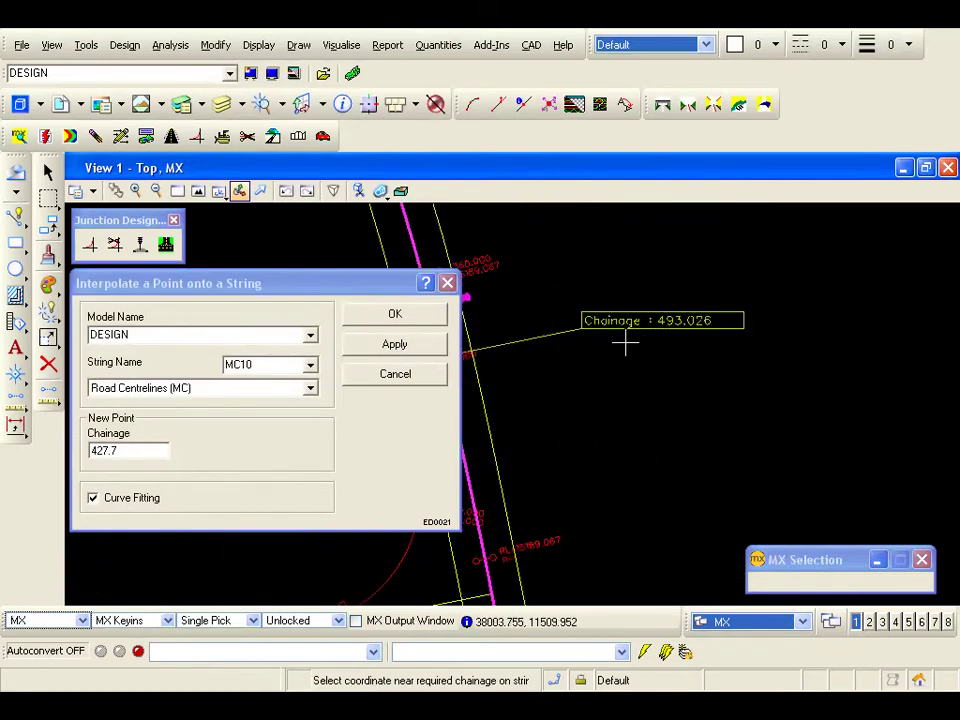
pyautogui.moveTo(632, 334); pyautogui.dragTo(694, 360, button='middle')
pyautogui.moveTo(141, 456); pyautogui.dragTo(77, 450)
pyautogui.write('493.026')
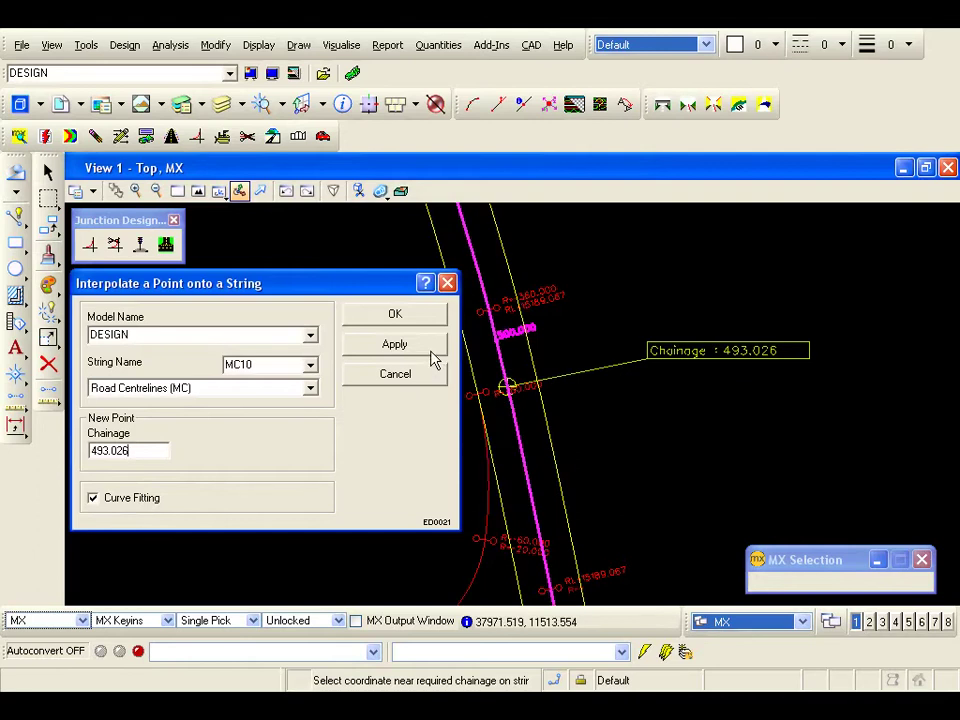
pyautogui.click(430, 345)
pyautogui.click(418, 386)
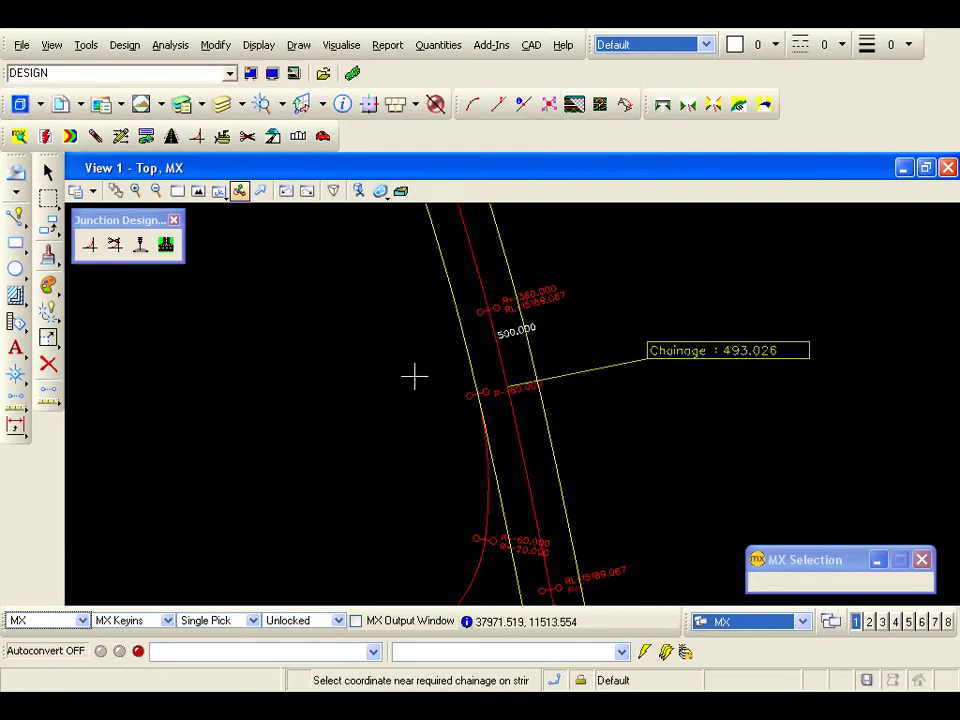
# - Zoom out over the junction and launch Create Traffic Island on model DESIGN
pyautogui.moveTo(437, 418); pyautogui.dragTo(429, 379, button='middle')
pyautogui.scroll(-2, 432, 389)
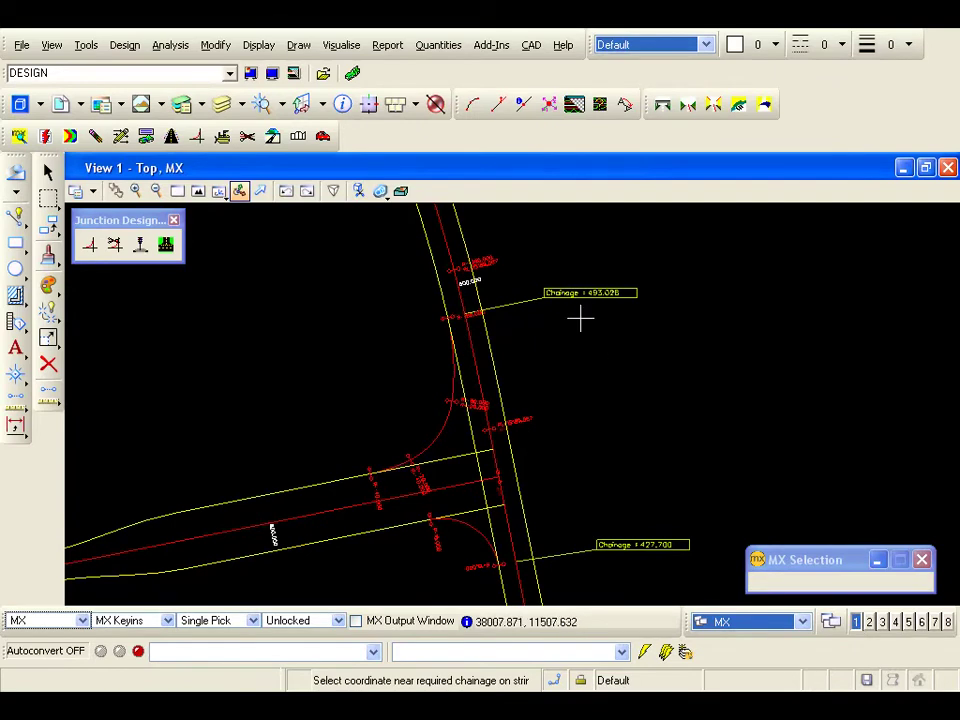
pyautogui.scroll(2, 580, 318)
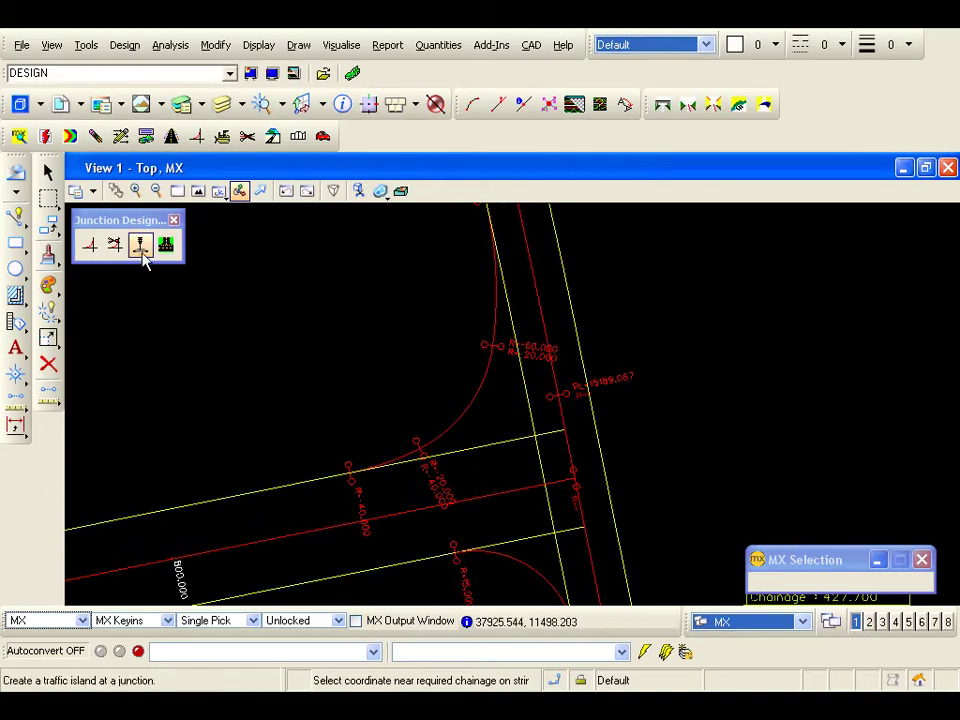
pyautogui.click(141, 247)
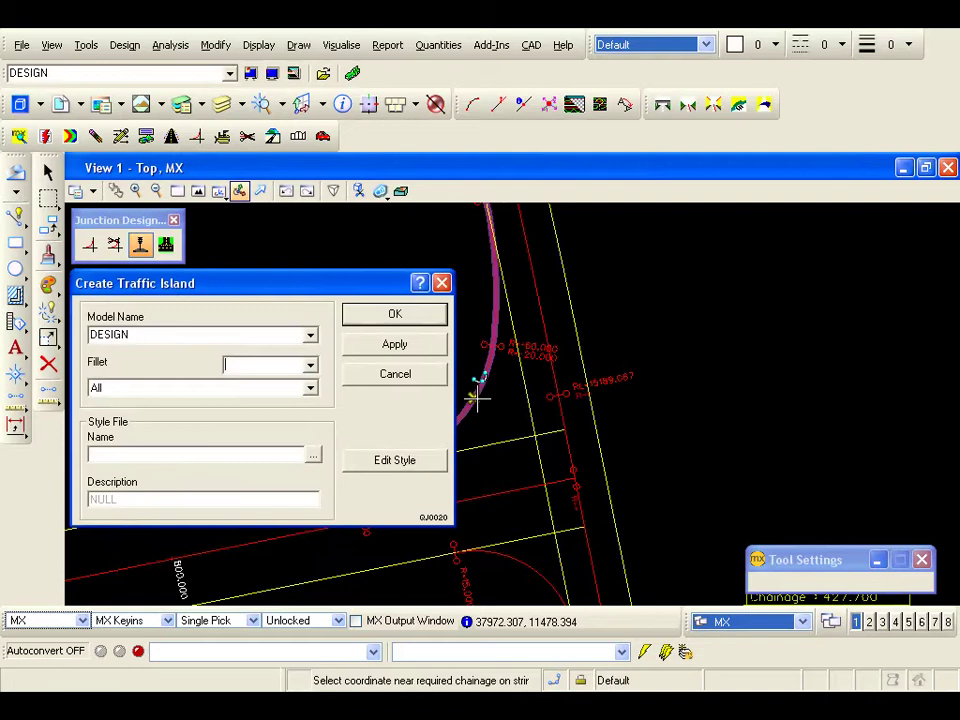
# - Pick fillet MR20, load style MFW Single lane 3,8m.tis, and open Edit Style
pyautogui.click(478, 397)
pyautogui.moveTo(532, 414); pyautogui.dragTo(658, 401, button='middle')
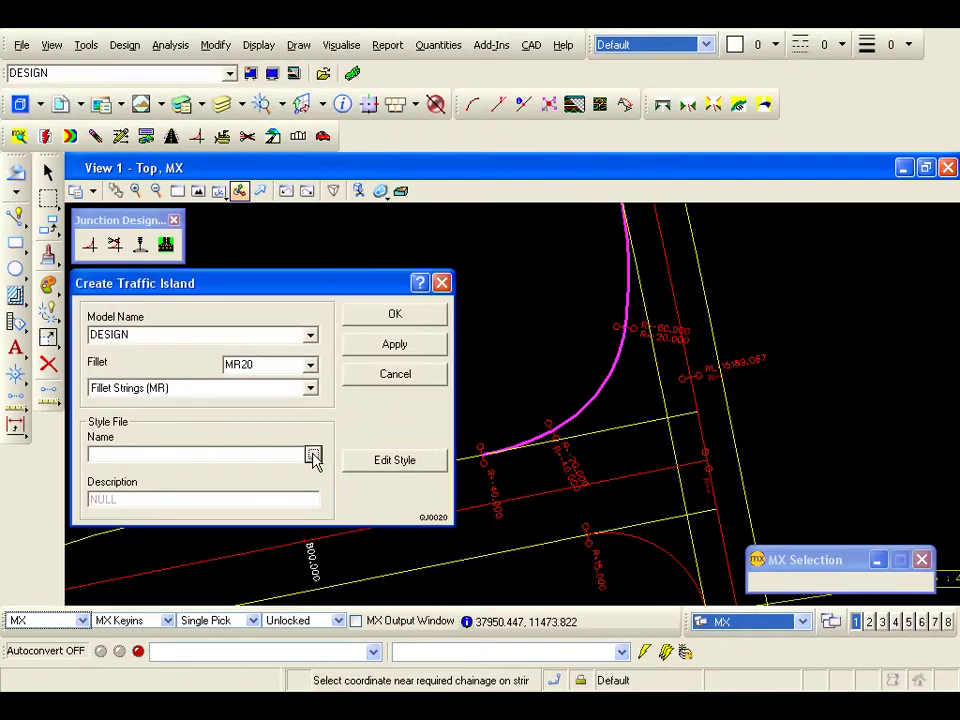
pyautogui.click(312, 456)
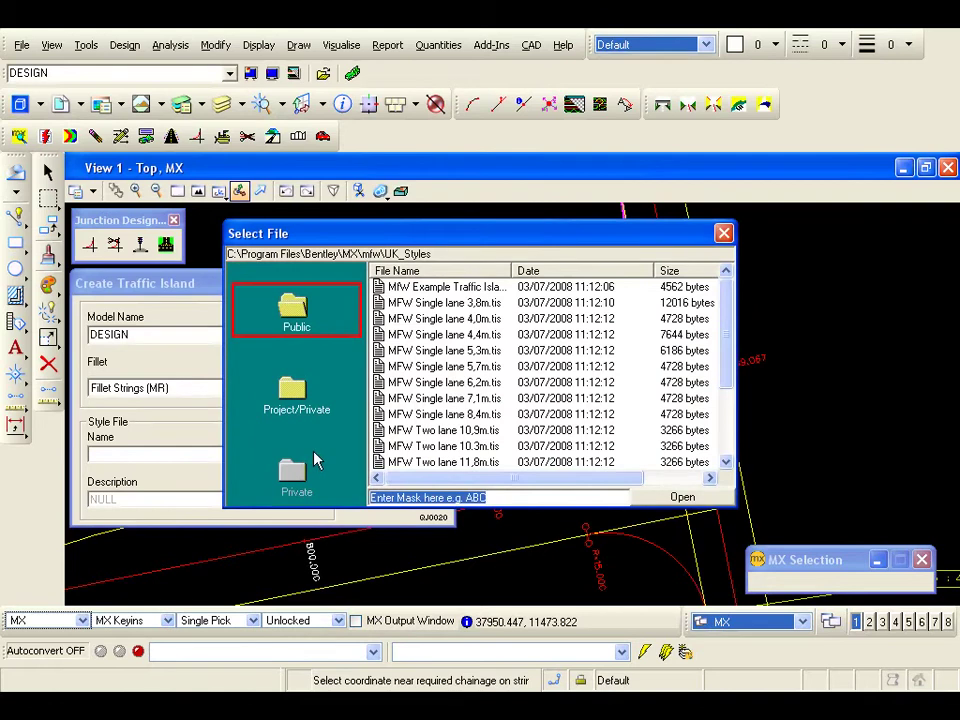
pyautogui.click(434, 306)
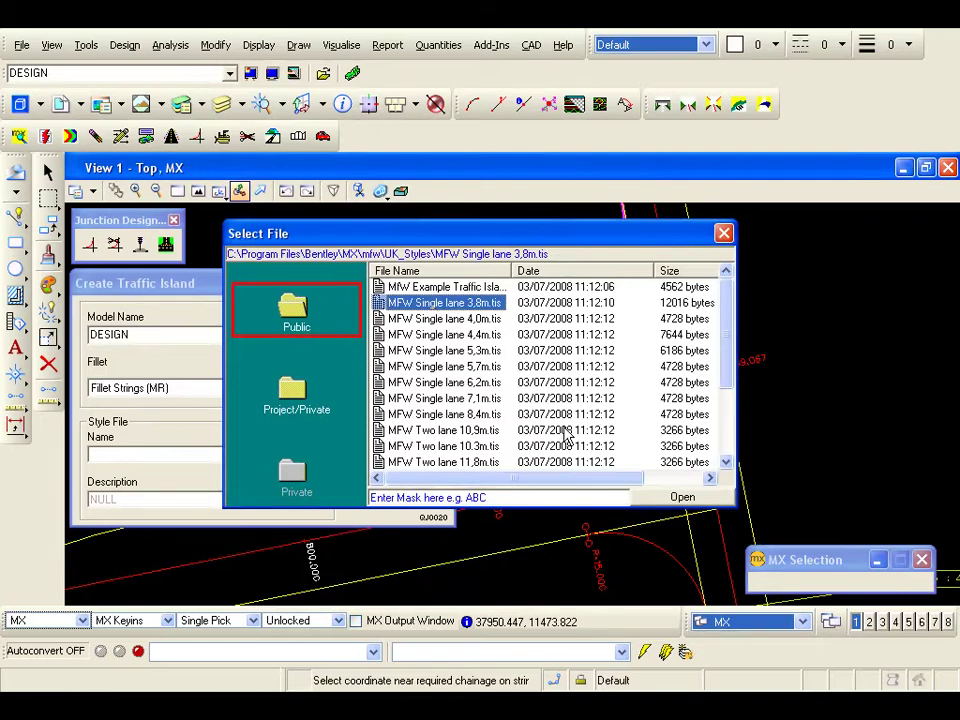
pyautogui.click(672, 497)
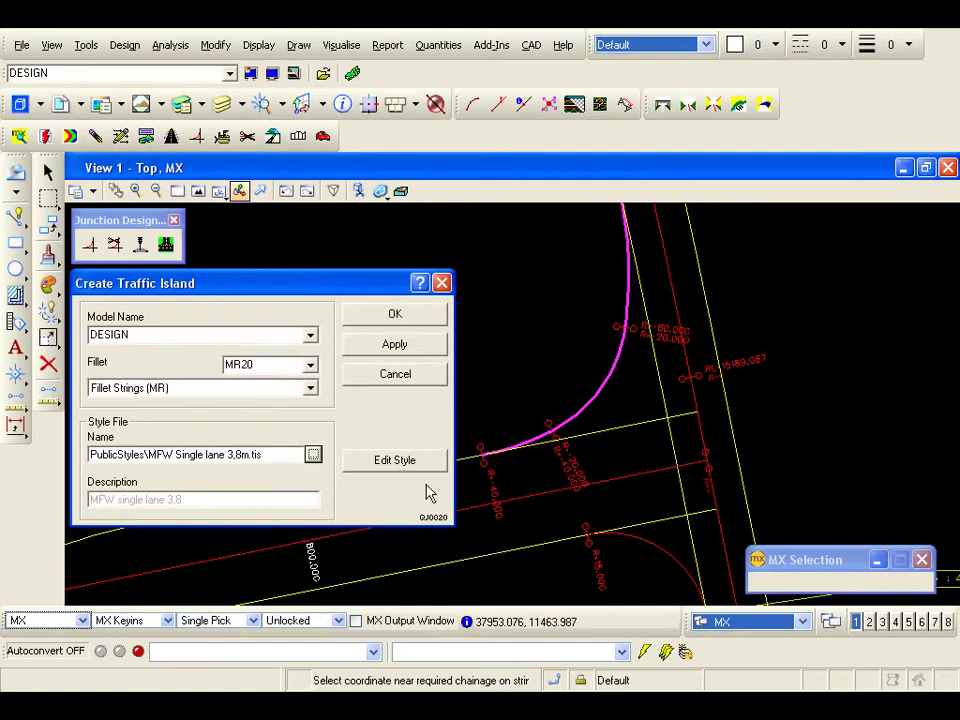
pyautogui.click(402, 468)
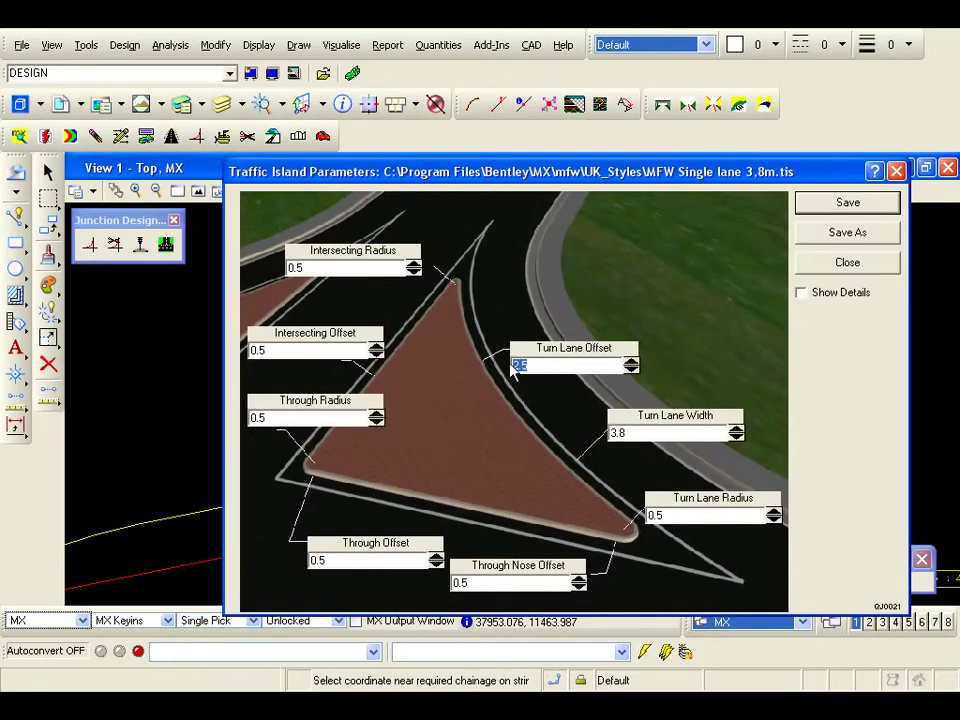
# - Set turn lane width to 3.65 and the style description to 'Training 3.65'
pyautogui.write('0.')
pyautogui.write('3.65')
pyautogui.moveTo(710, 174); pyautogui.dragTo(699, 93)
pyautogui.click(790, 212)
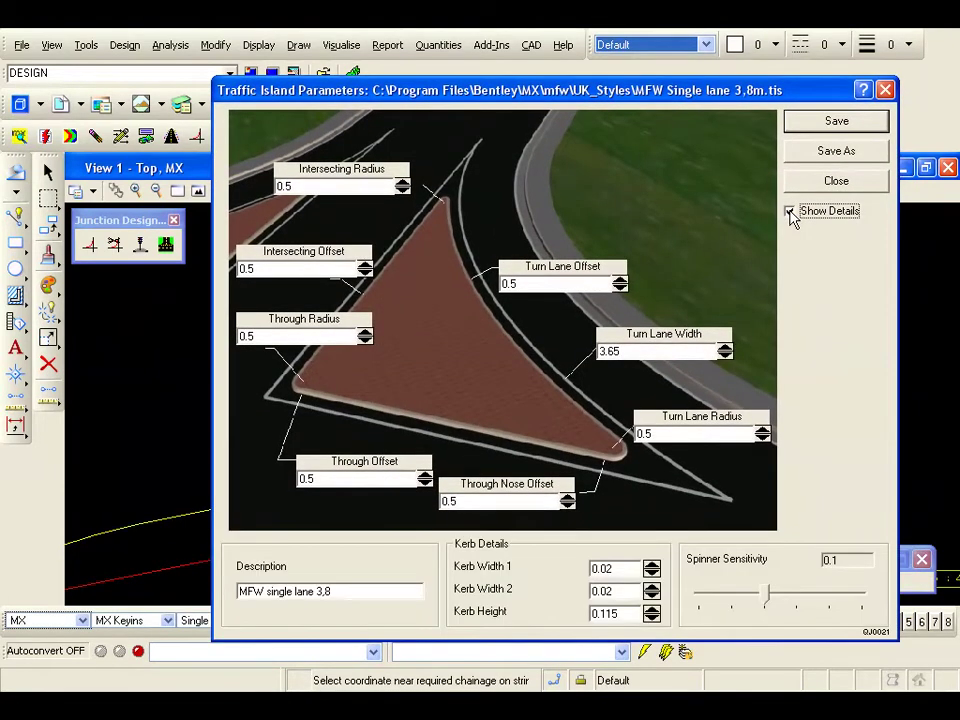
pyautogui.click(790, 212)
pyautogui.click(790, 212)
pyautogui.click(790, 212)
pyautogui.click(790, 212)
pyautogui.click(328, 591)
pyautogui.moveTo(328, 591); pyautogui.dragTo(225, 592)
pyautogui.write('T')
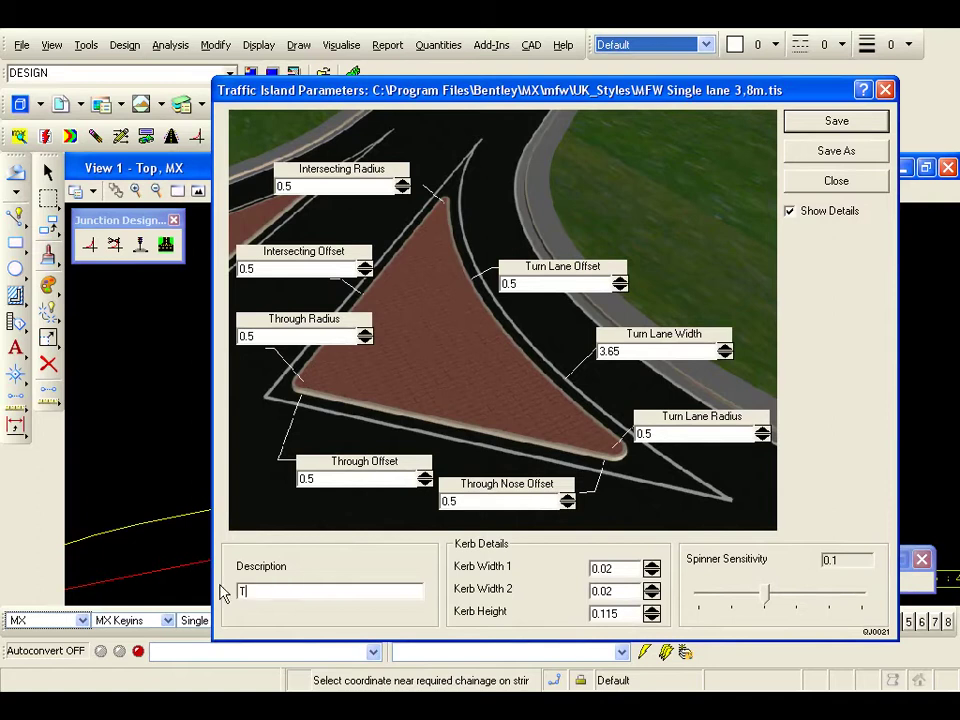
pyautogui.write('raining 3.65')
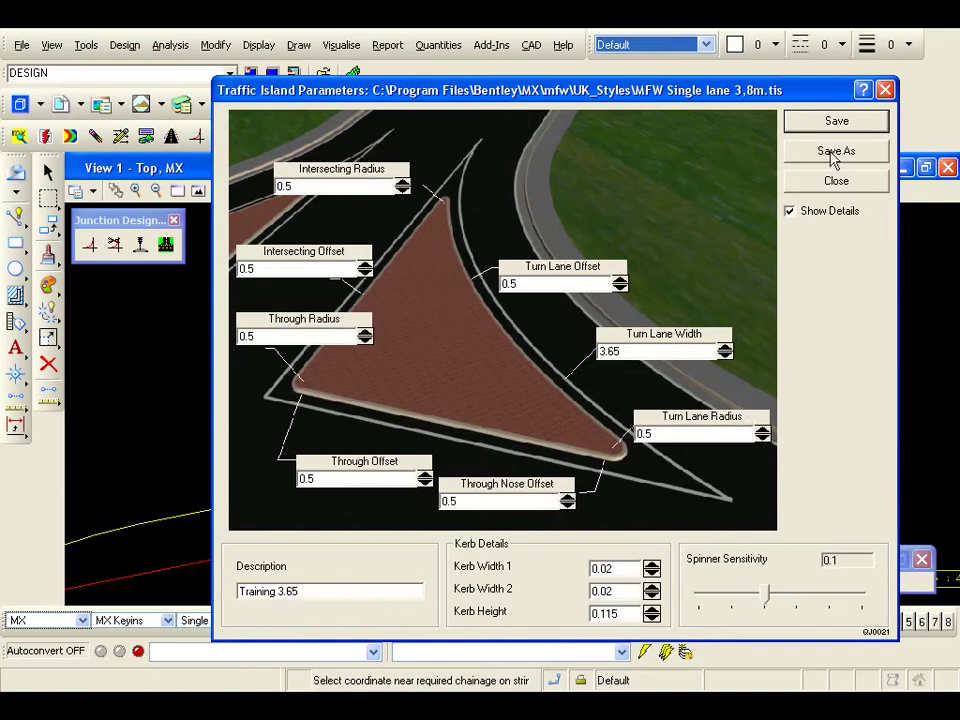
# - Save the style as Training 3.65 in the project styles folder and close
pyautogui.click(834, 152)
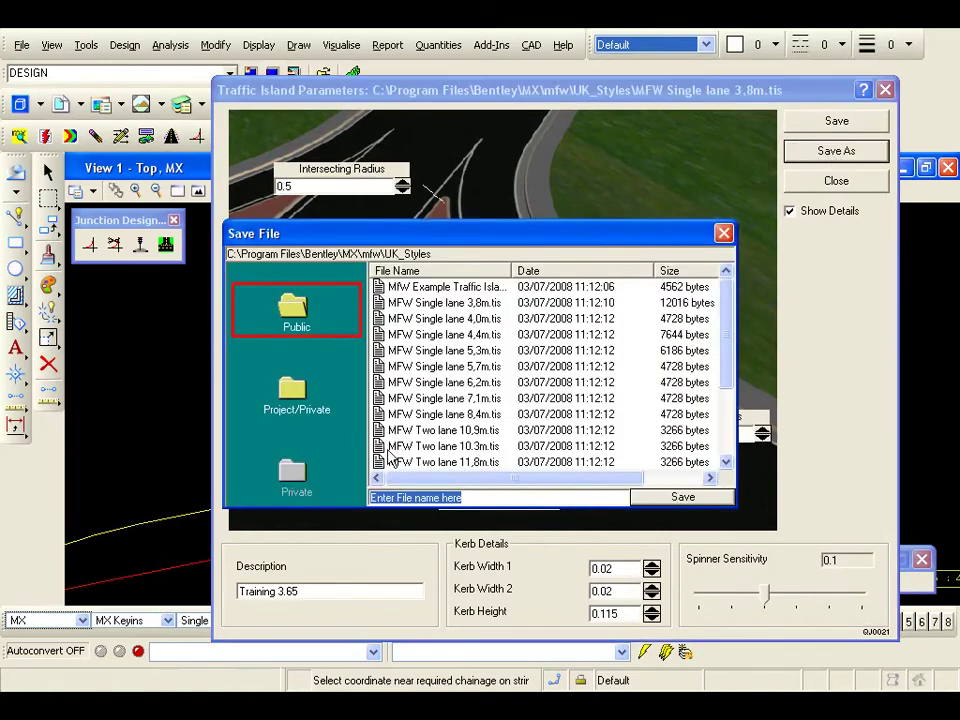
pyautogui.click(295, 395)
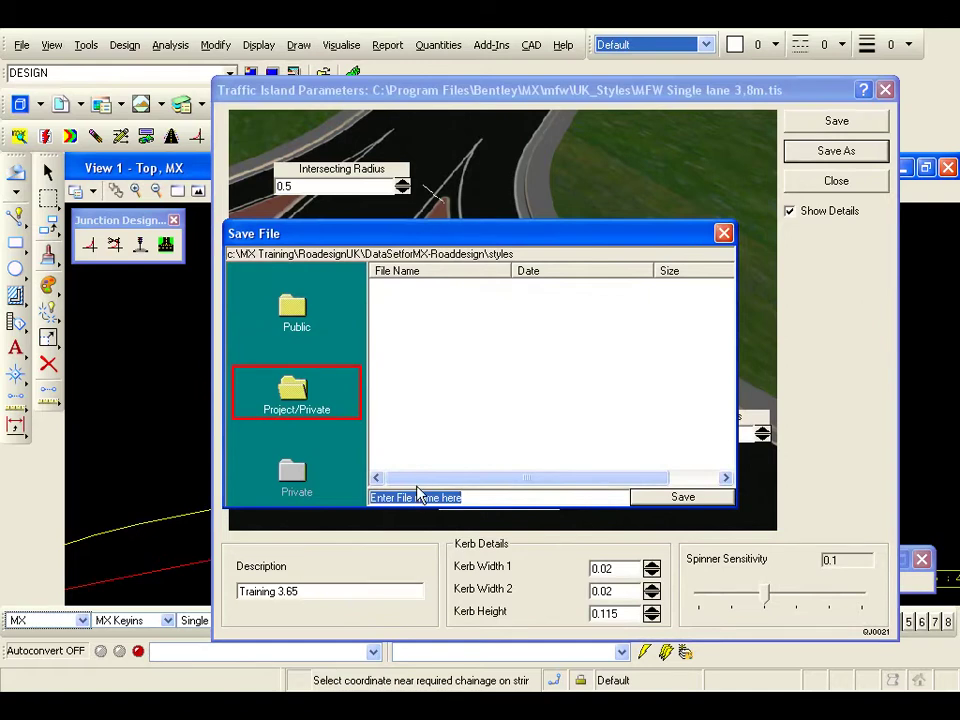
pyautogui.write('Trainin')
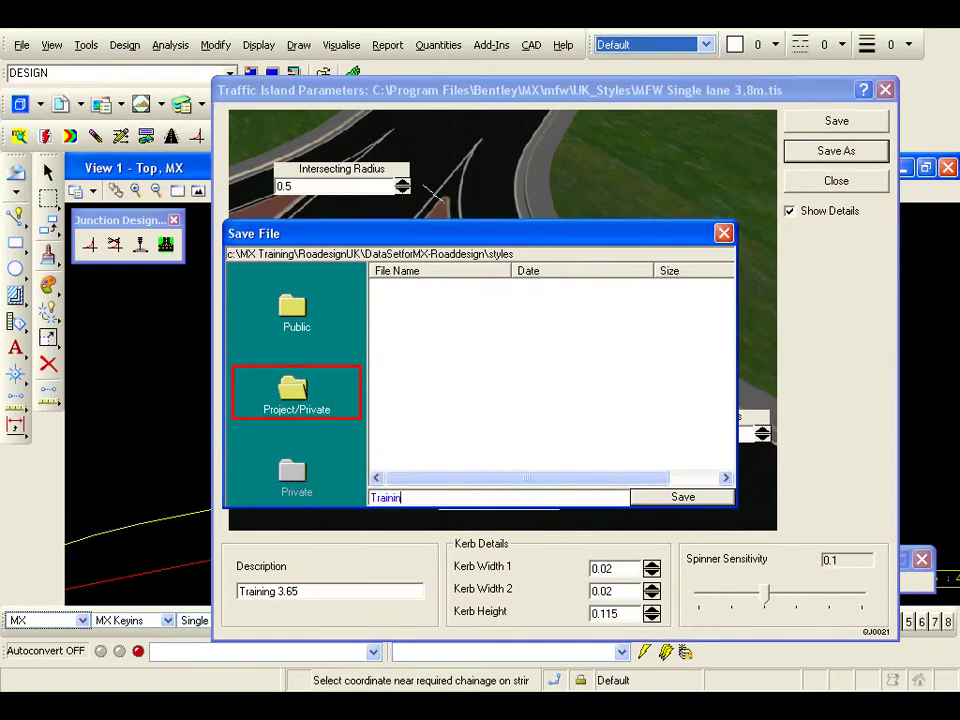
pyautogui.write('g 3.65')
pyautogui.click(682, 497)
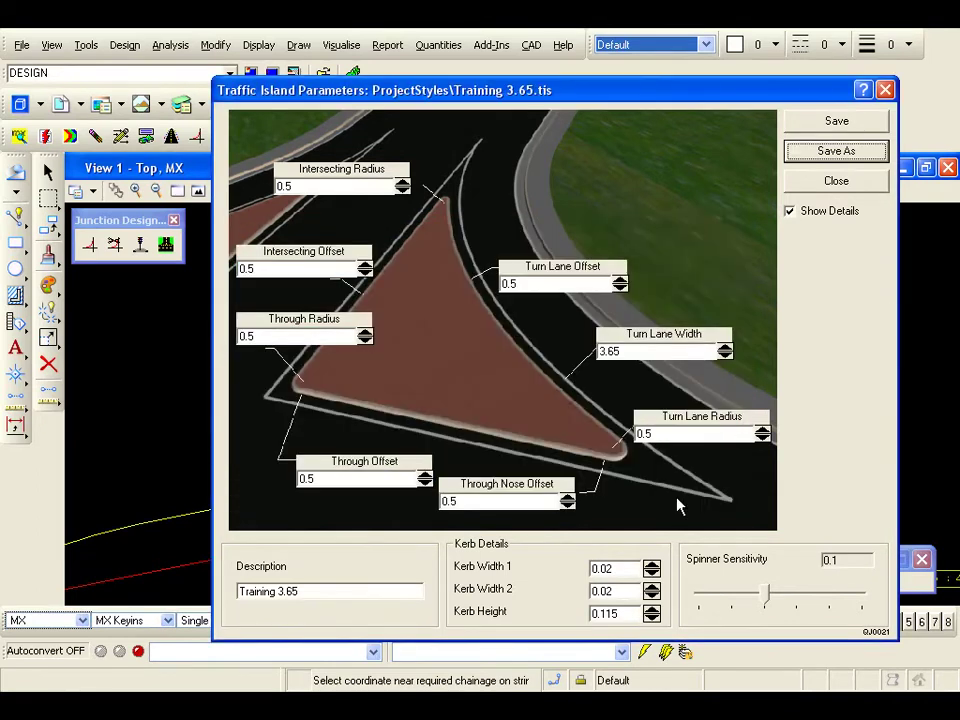
pyautogui.click(846, 183)
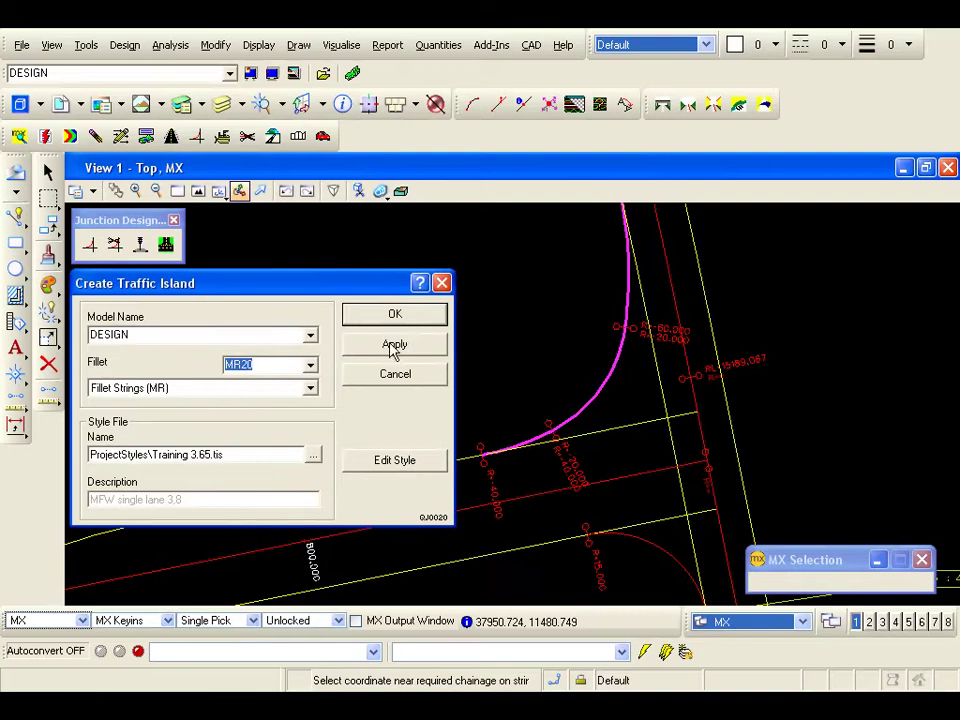
# - Build the Training 3.65 kerbed island inside the MR20 fillet and inspect its triangular outline
pyautogui.click(394, 314)
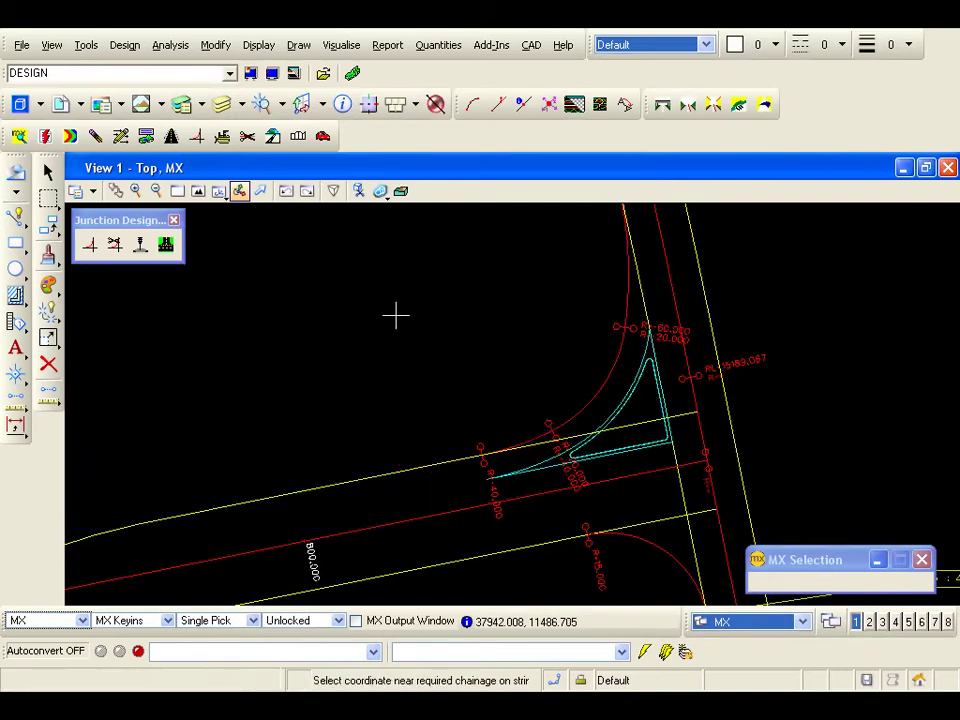
pyautogui.moveTo(645, 489)
pyautogui.mouseDown(button='middle')
pyautogui.moveTo(585, 435)
pyautogui.moveTo(557, 439)
pyautogui.mouseUp(button='middle')
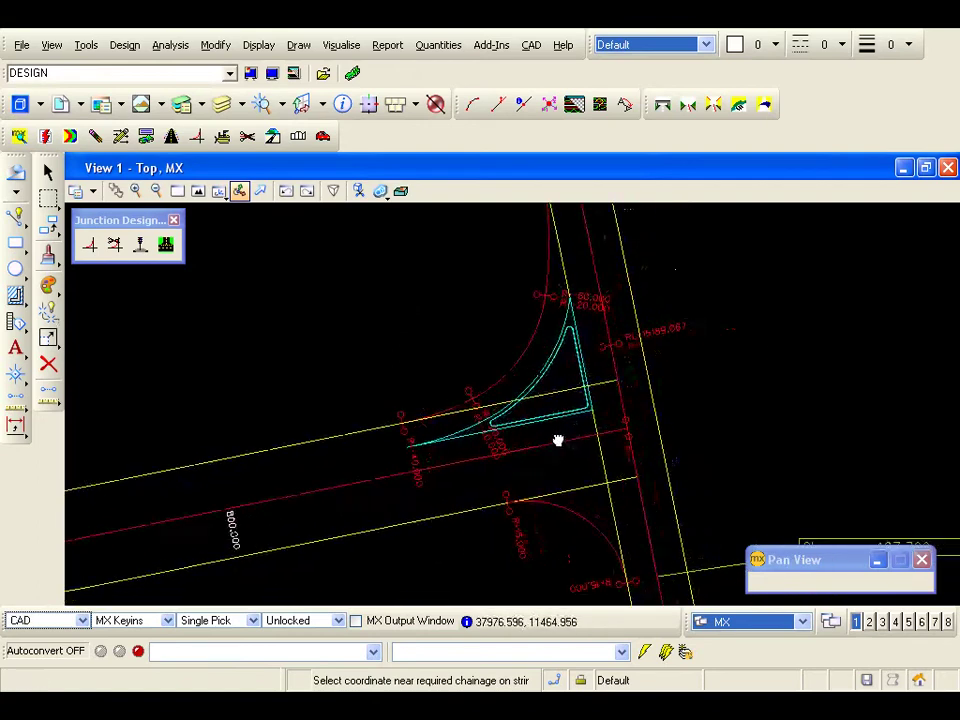
pyautogui.scroll(2, 531, 415)
pyautogui.scroll(-2, 531, 440)
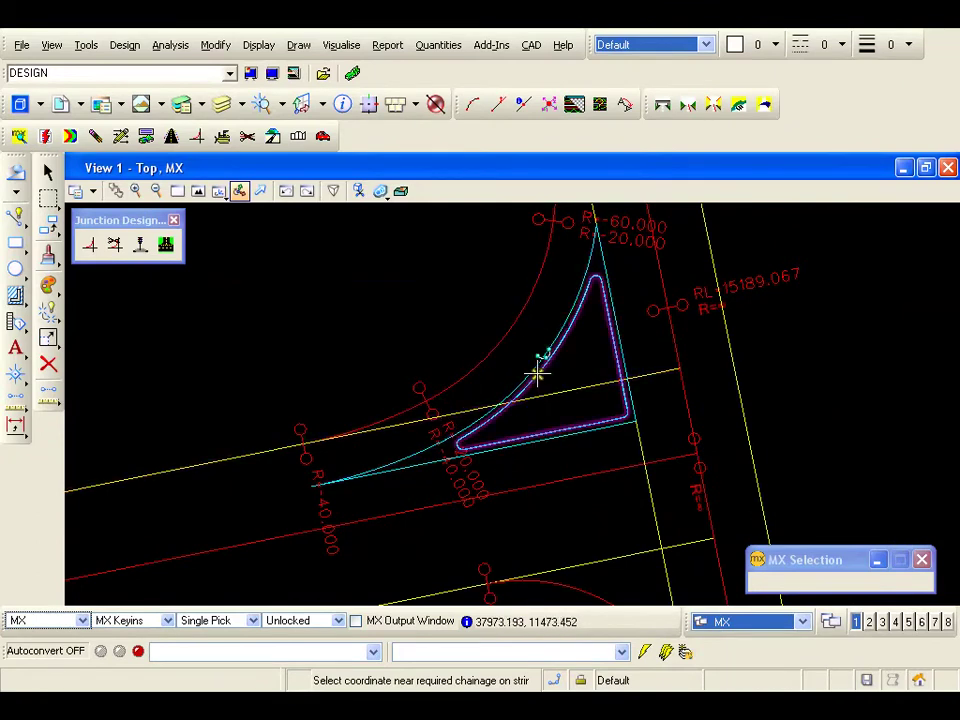
pyautogui.scroll(4, 538, 373)
pyautogui.scroll(2, 538, 373)
pyautogui.moveTo(536, 381)
pyautogui.mouseDown(button='middle')
pyautogui.moveTo(694, 422)
pyautogui.moveTo(695, 408)
pyautogui.mouseUp(button='middle')
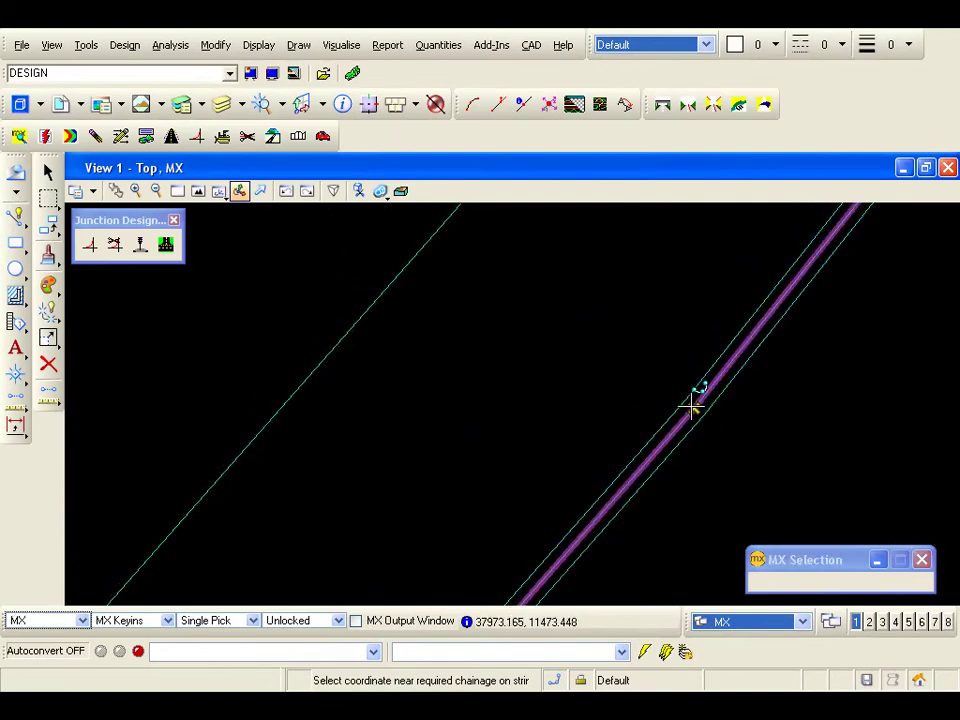
pyautogui.scroll(-5, 697, 415)
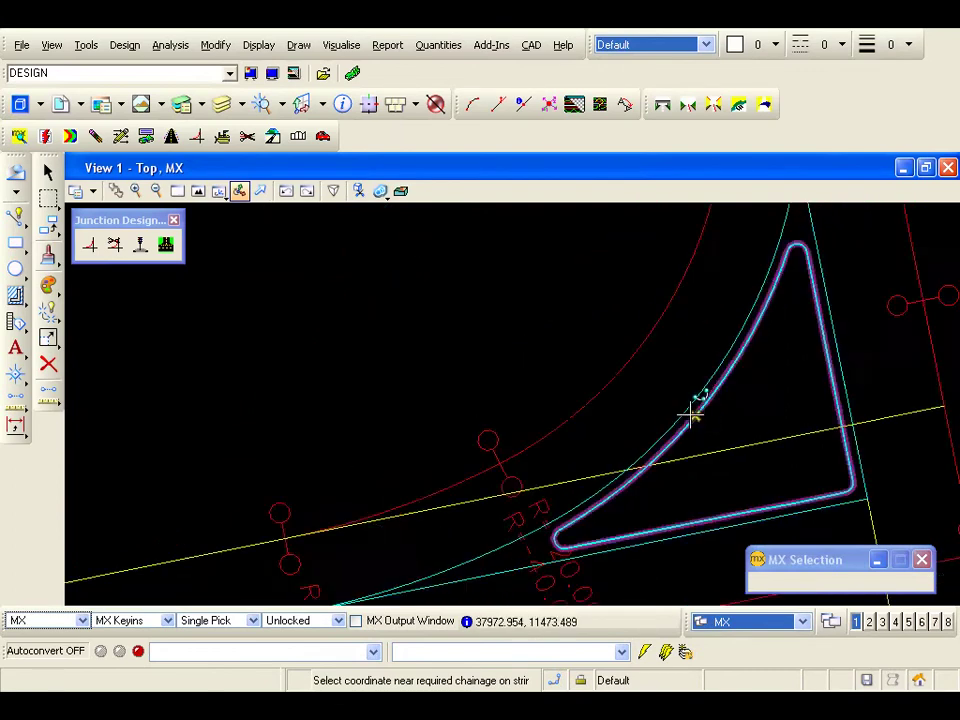
pyautogui.moveTo(690, 413)
pyautogui.mouseDown(button='middle')
pyautogui.moveTo(565, 407)
pyautogui.moveTo(585, 380)
pyautogui.mouseUp(button='middle')
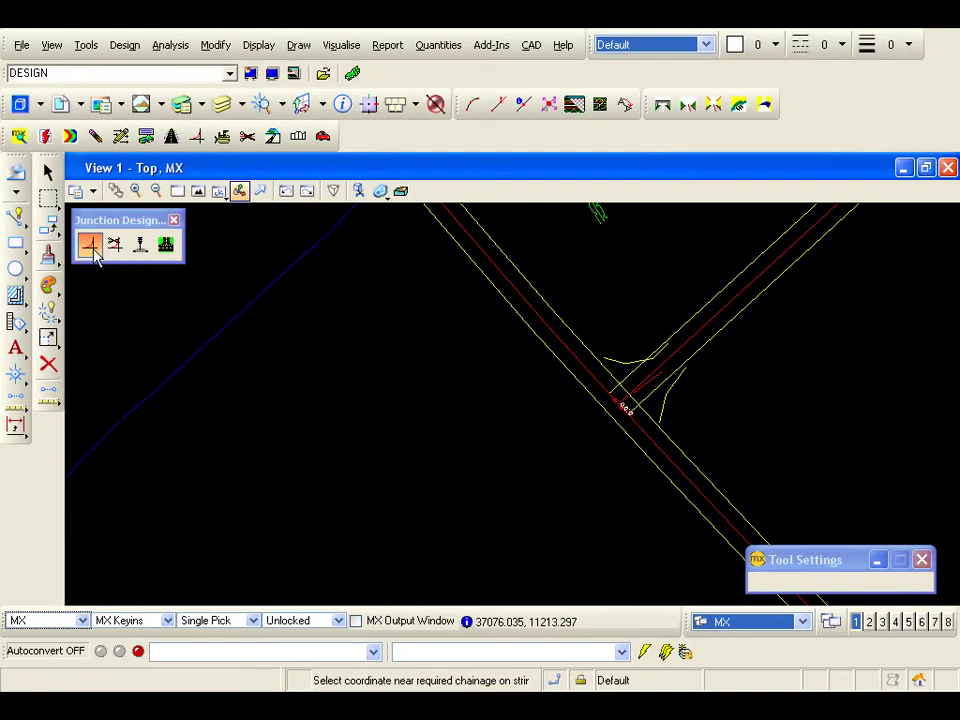
# - Define a radius 12.5 fillet from SURVEY through string C099 to junction edge CE20
pyautogui.click(95, 252)
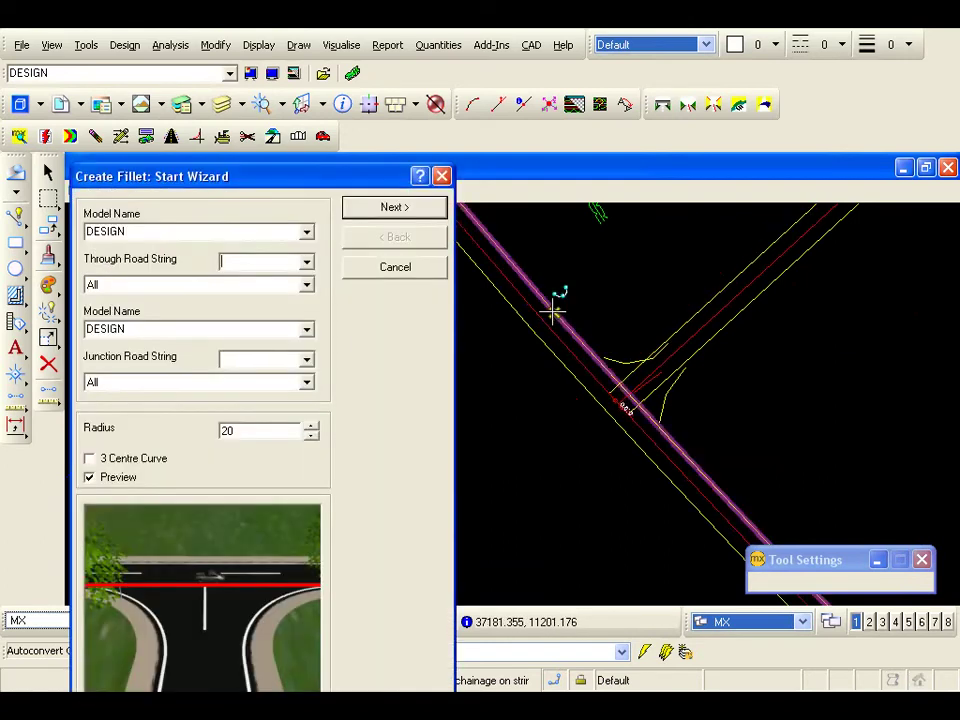
pyautogui.click(294, 233)
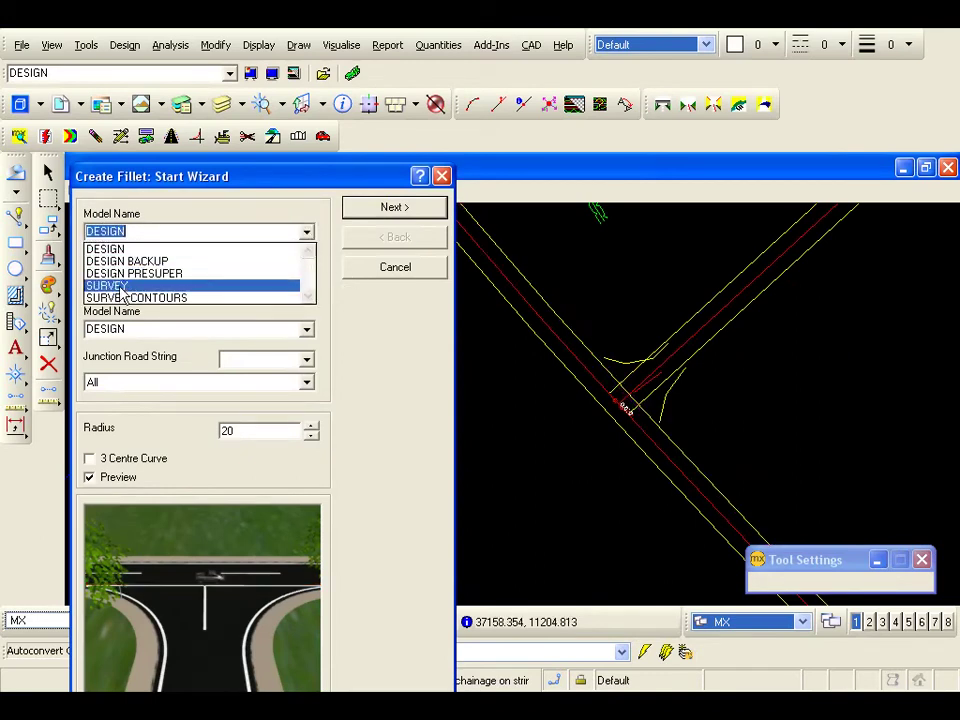
pyautogui.click(120, 287)
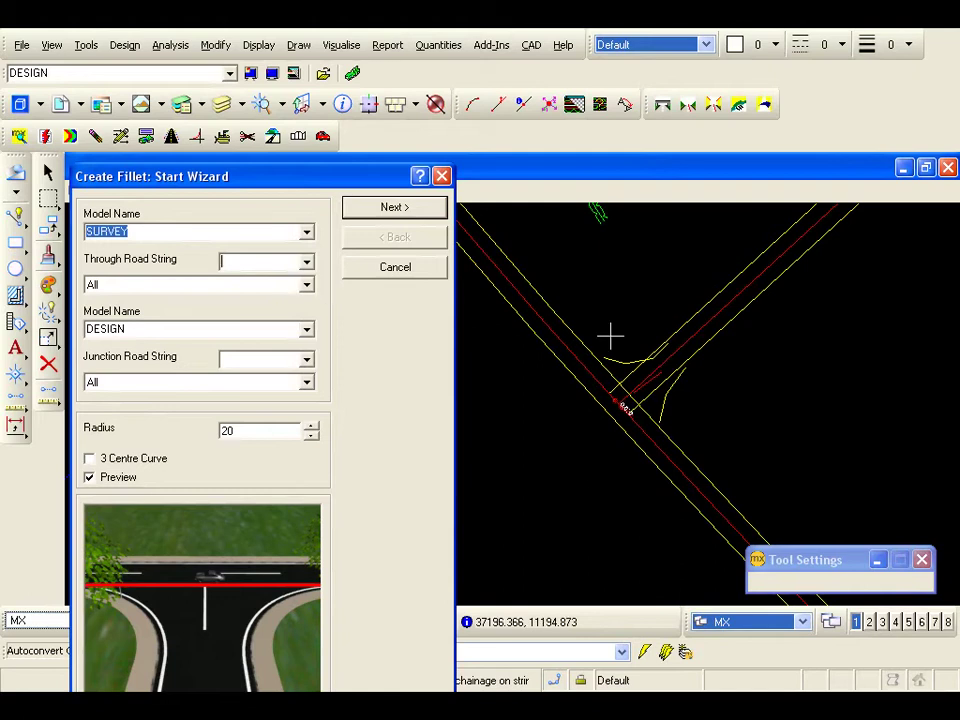
pyautogui.click(570, 322)
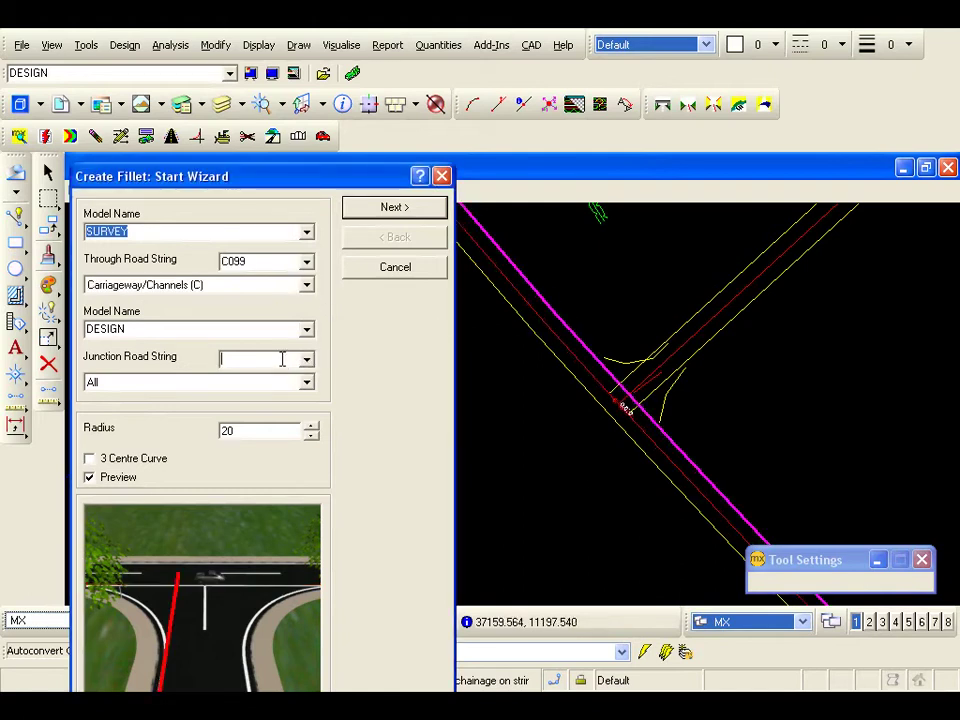
pyautogui.click(679, 330)
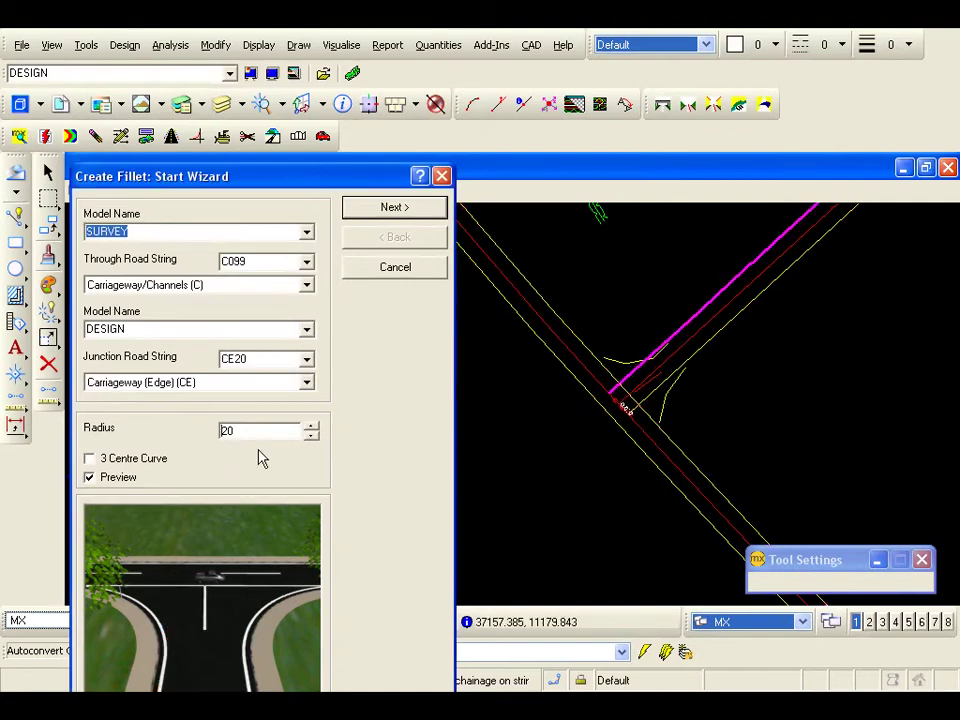
pyautogui.moveTo(240, 433); pyautogui.dragTo(193, 439)
pyautogui.write('12.5')
pyautogui.click(398, 208)
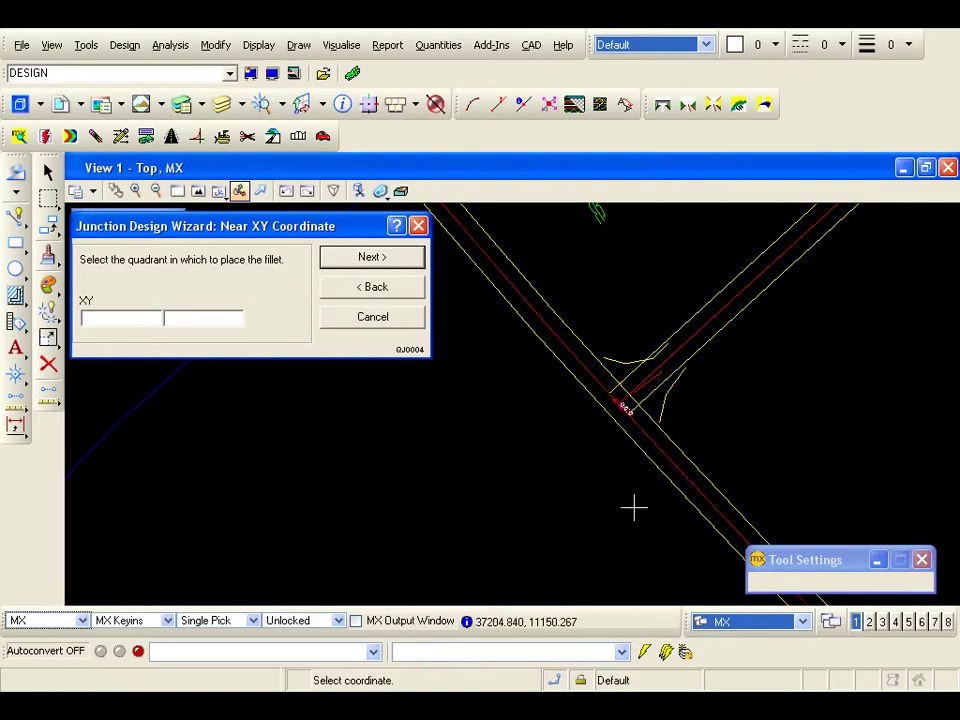
# - Place the 12.5 fillet in the chosen quadrant, creating CE00 and MC00, then start another fillet
pyautogui.click(622, 349)
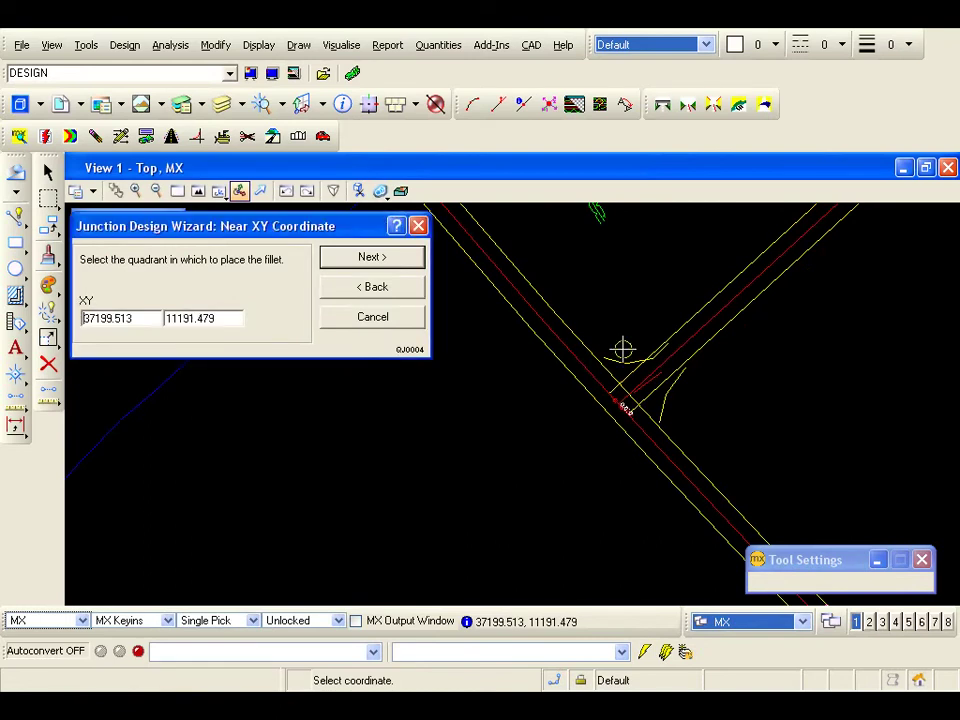
pyautogui.click(372, 258)
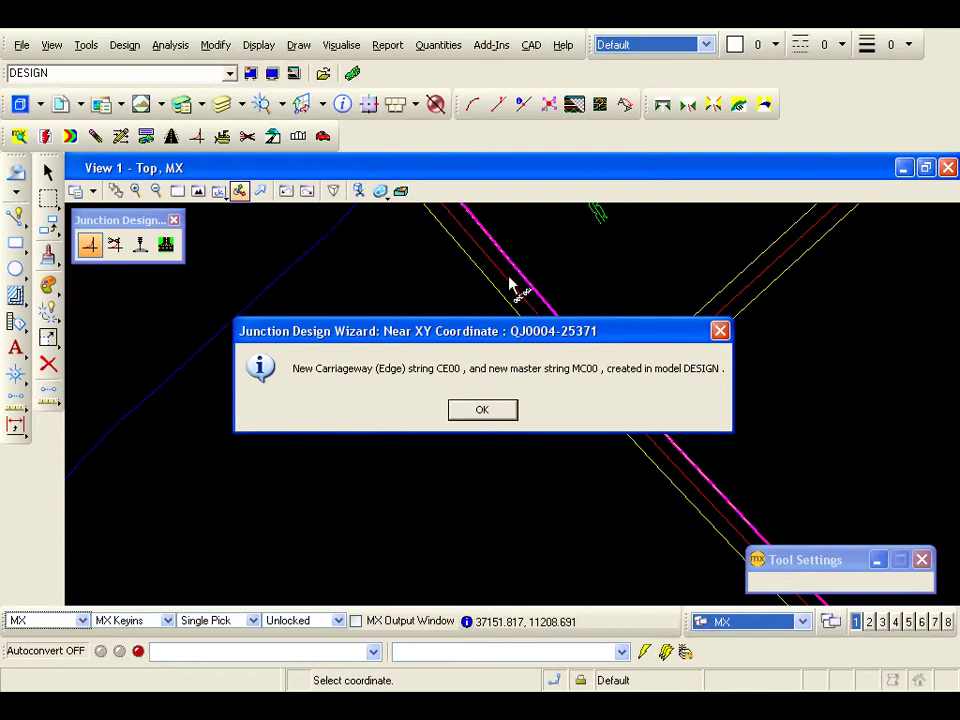
pyautogui.click(483, 411)
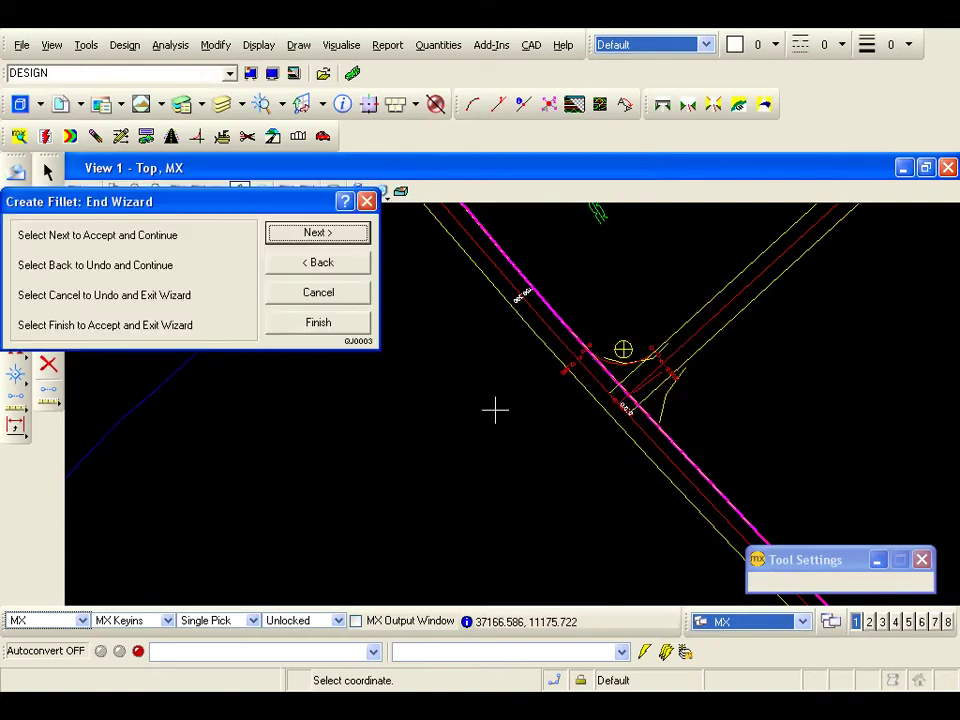
pyautogui.scroll(5, 606, 432)
pyautogui.moveTo(606, 429)
pyautogui.mouseDown(button='middle')
pyautogui.moveTo(598, 444)
pyautogui.moveTo(724, 330)
pyautogui.moveTo(705, 315)
pyautogui.moveTo(570, 326)
pyautogui.mouseUp(button='middle')
pyautogui.scroll(-3, 708, 340)
pyautogui.scroll(-3, 710, 347)
pyautogui.click(314, 236)
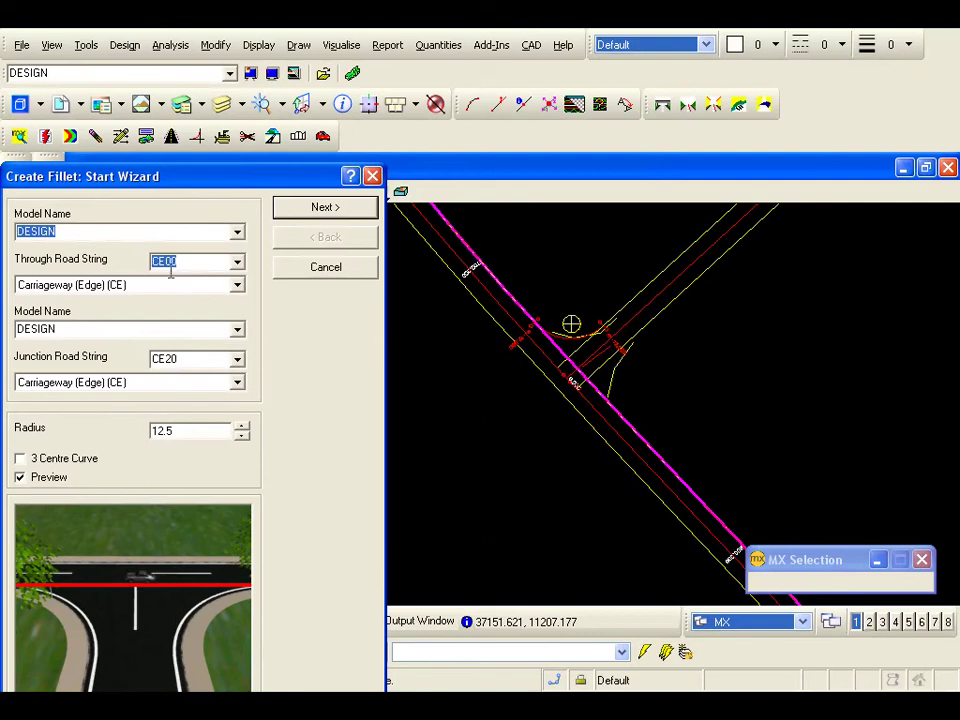
# - Create a second radius 12.5 fillet from through string CE00 to junction edge CE21 and finish
pyautogui.click(176, 359)
pyautogui.click(664, 310)
pyautogui.click(664, 307)
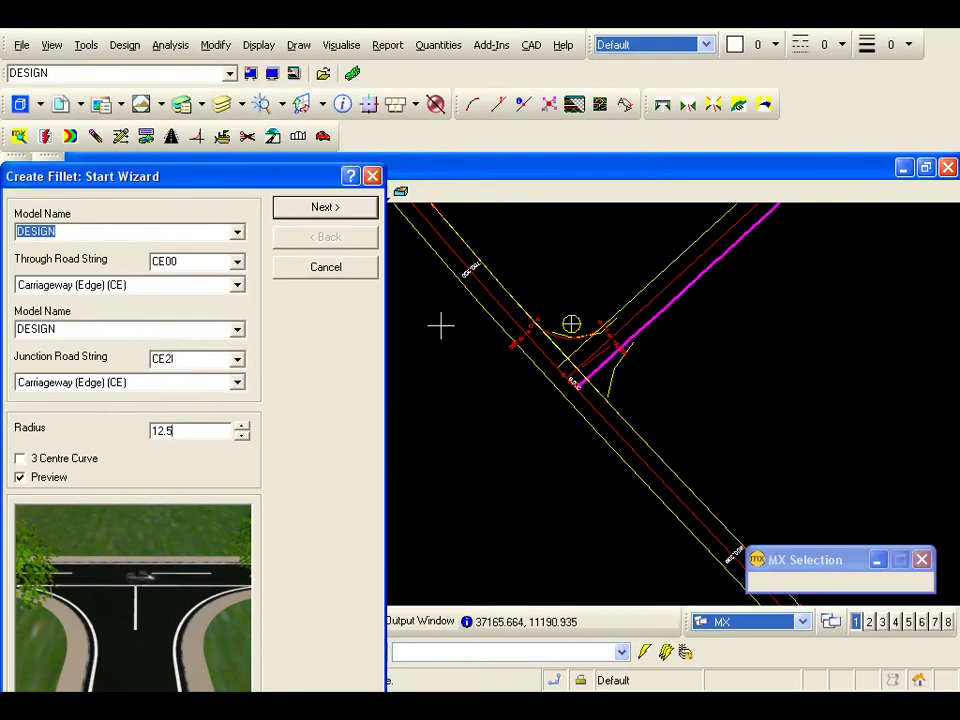
pyautogui.click(322, 208)
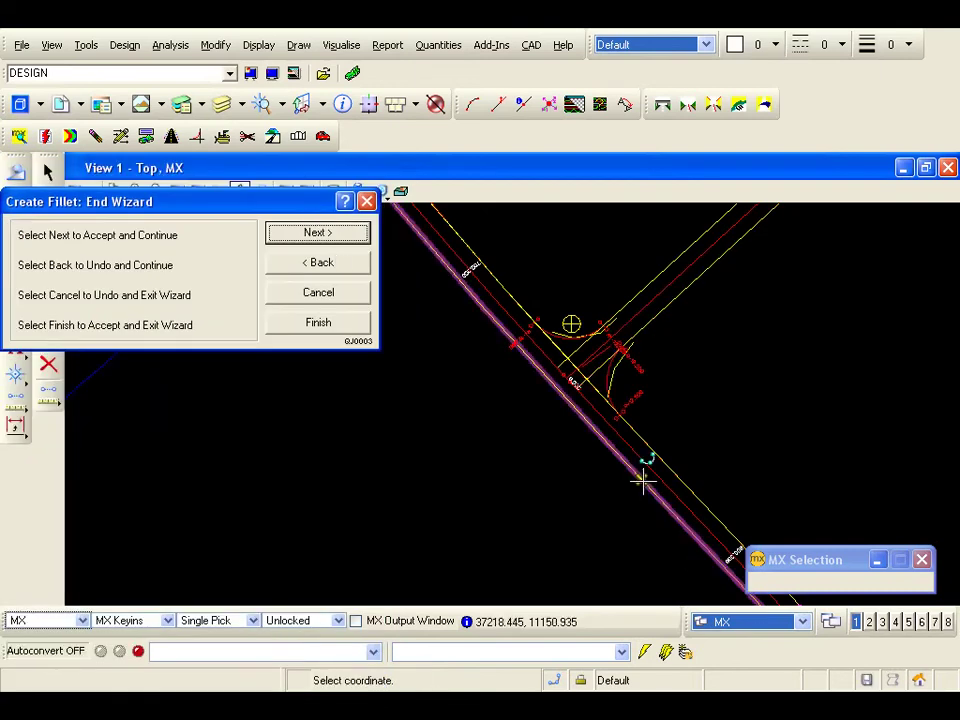
pyautogui.moveTo(634, 392); pyautogui.dragTo(665, 394, button='middle')
pyautogui.scroll(3, 665, 393)
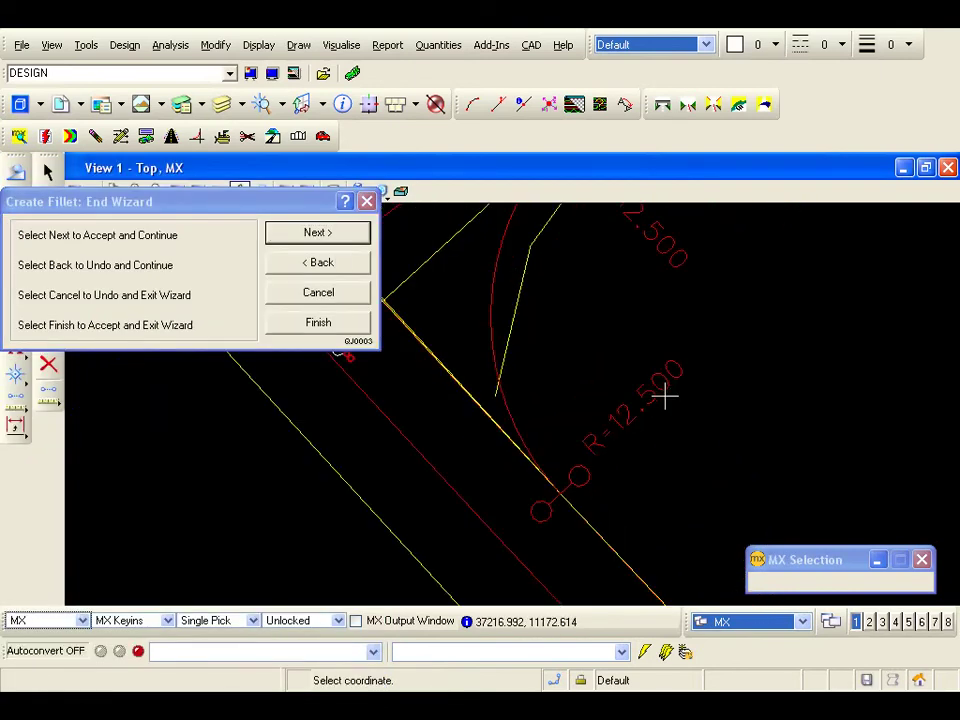
pyautogui.moveTo(621, 351); pyautogui.dragTo(640, 389, button='middle')
pyautogui.scroll(-2, 640, 389)
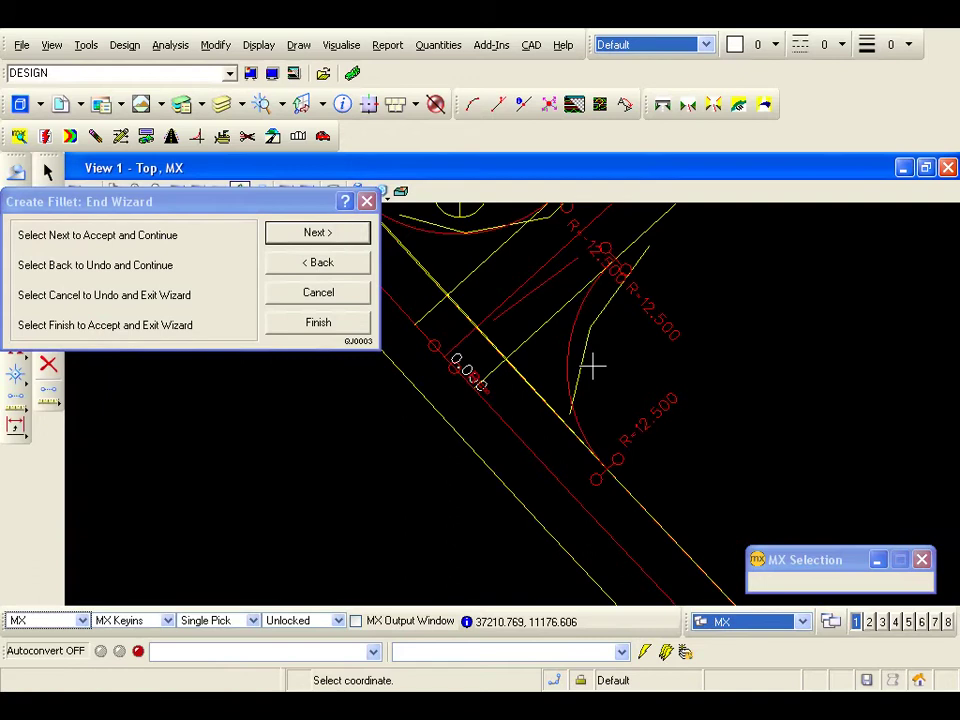
pyautogui.click(320, 325)
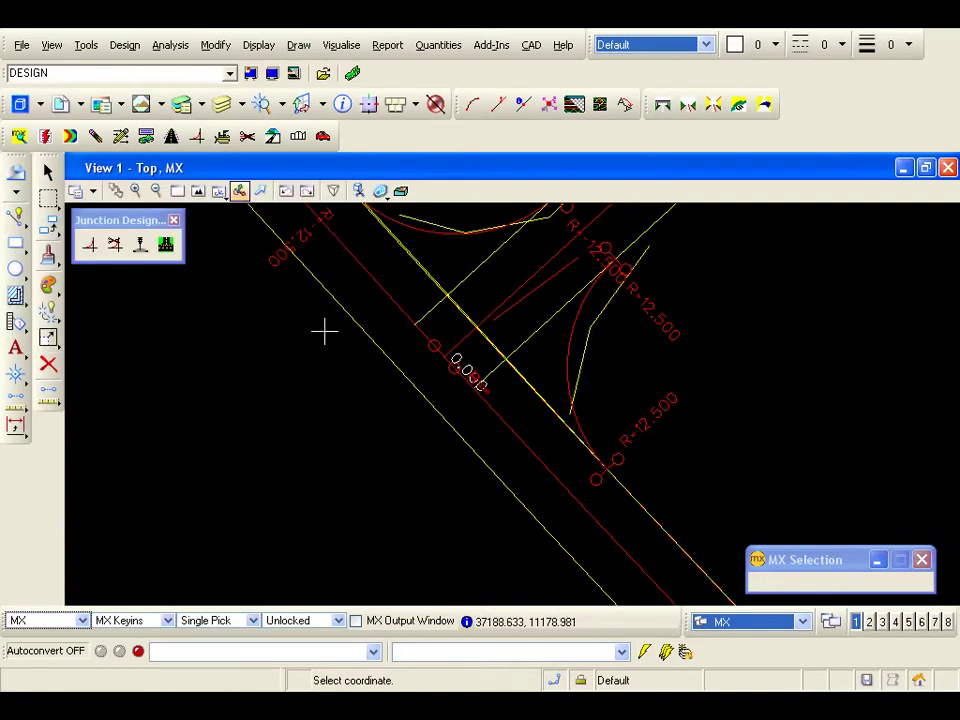
# - Tidy the lower fillet at the other junction with Tidy Junction and accept it
pyautogui.moveTo(444, 319)
pyautogui.mouseDown(button='middle')
pyautogui.moveTo(456, 401)
pyautogui.moveTo(468, 393)
pyautogui.mouseUp(button='middle')
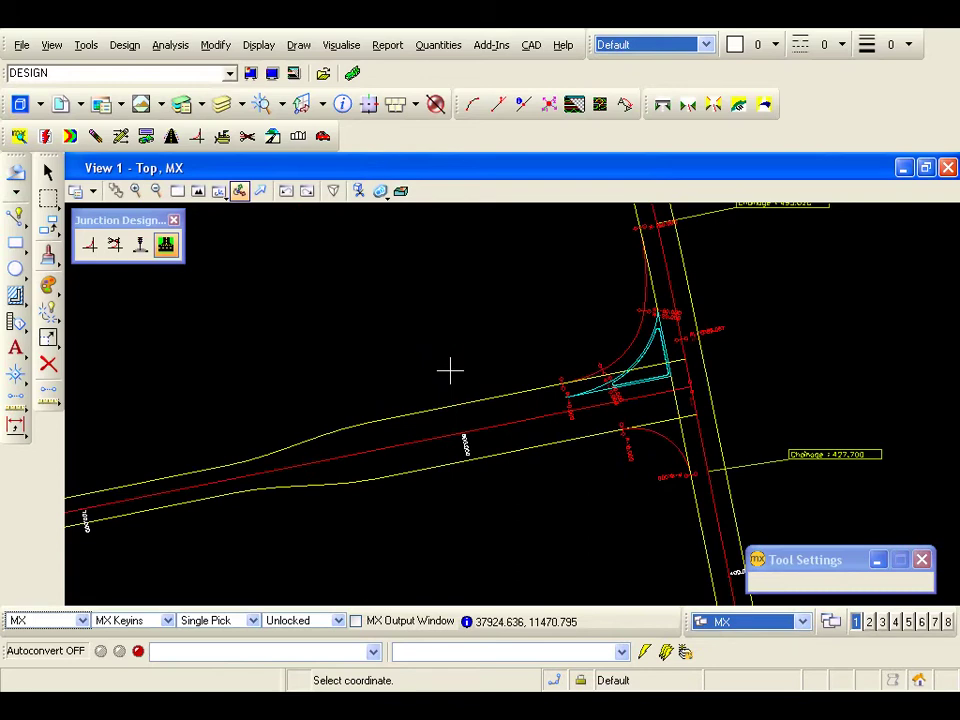
pyautogui.click(166, 246)
pyautogui.click(287, 545)
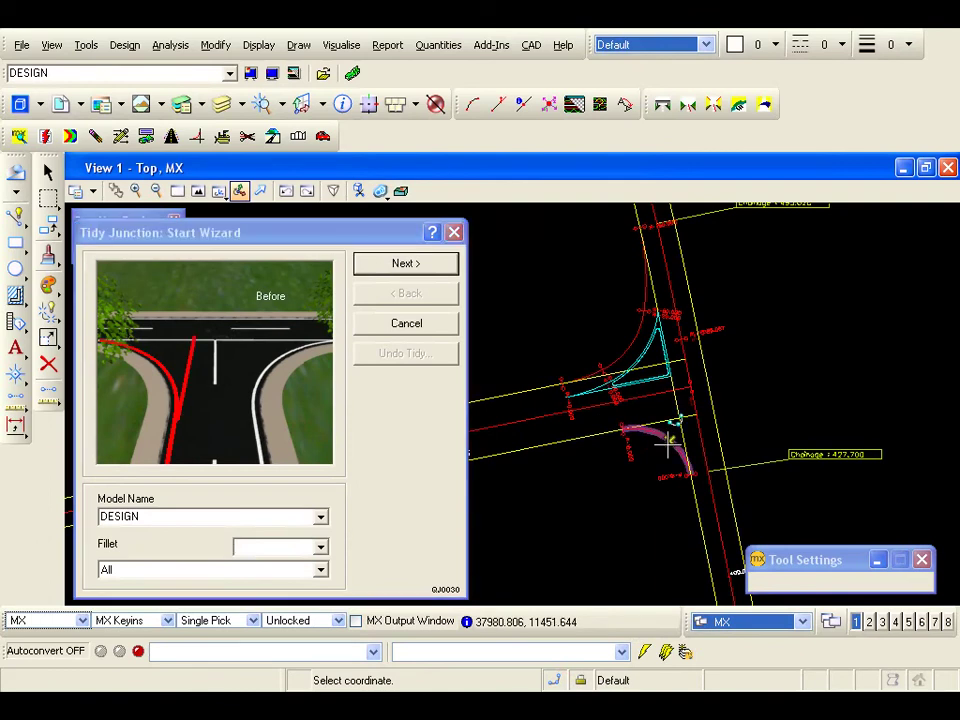
pyautogui.click(668, 445)
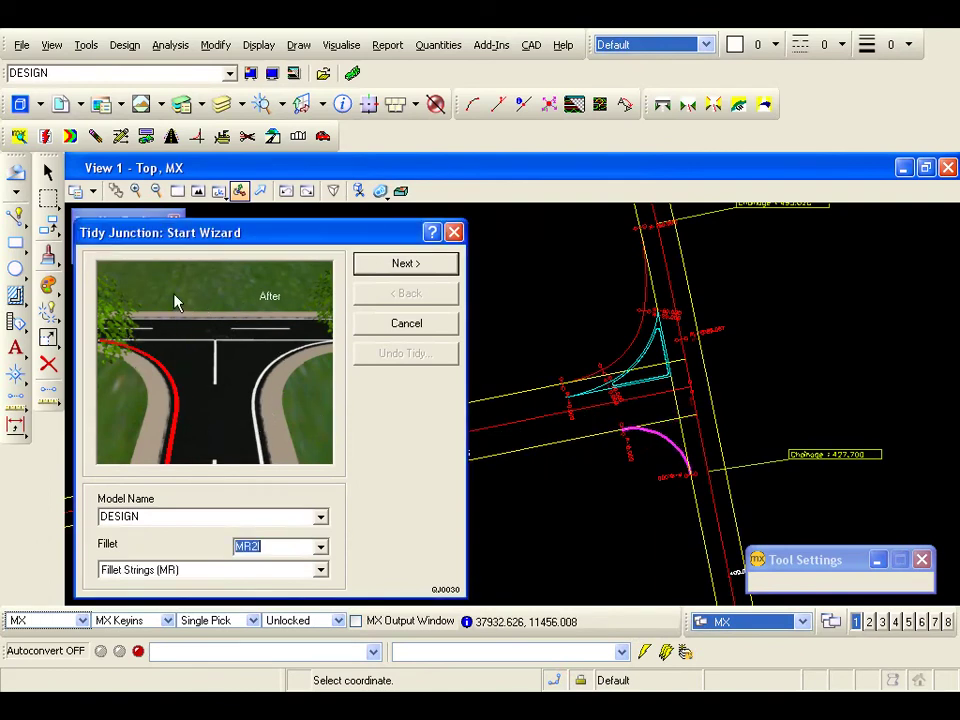
pyautogui.click(412, 266)
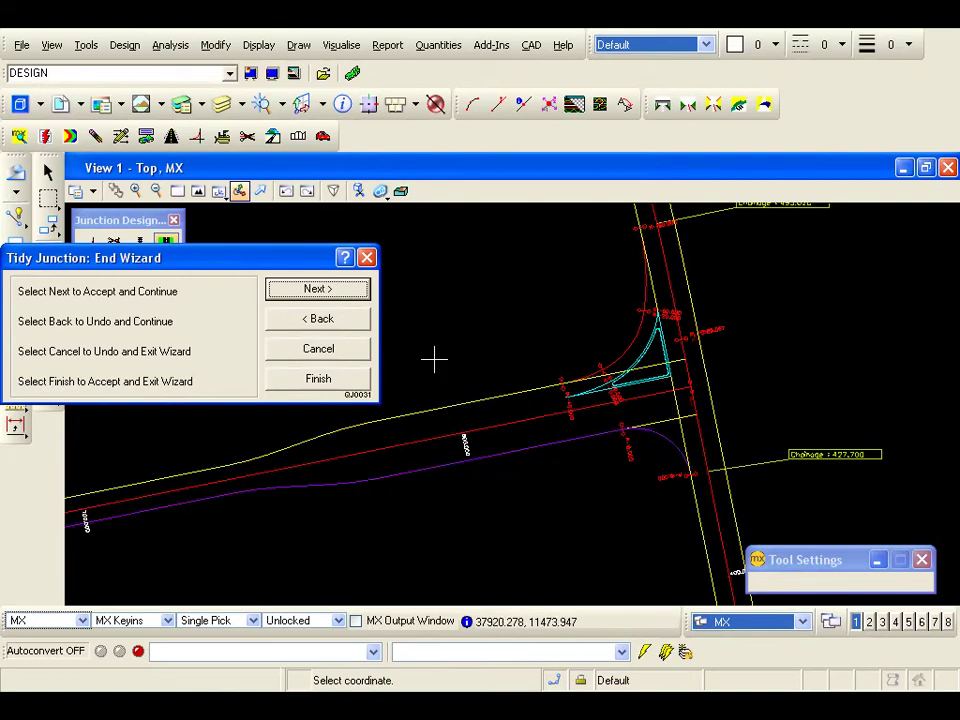
pyautogui.click(316, 289)
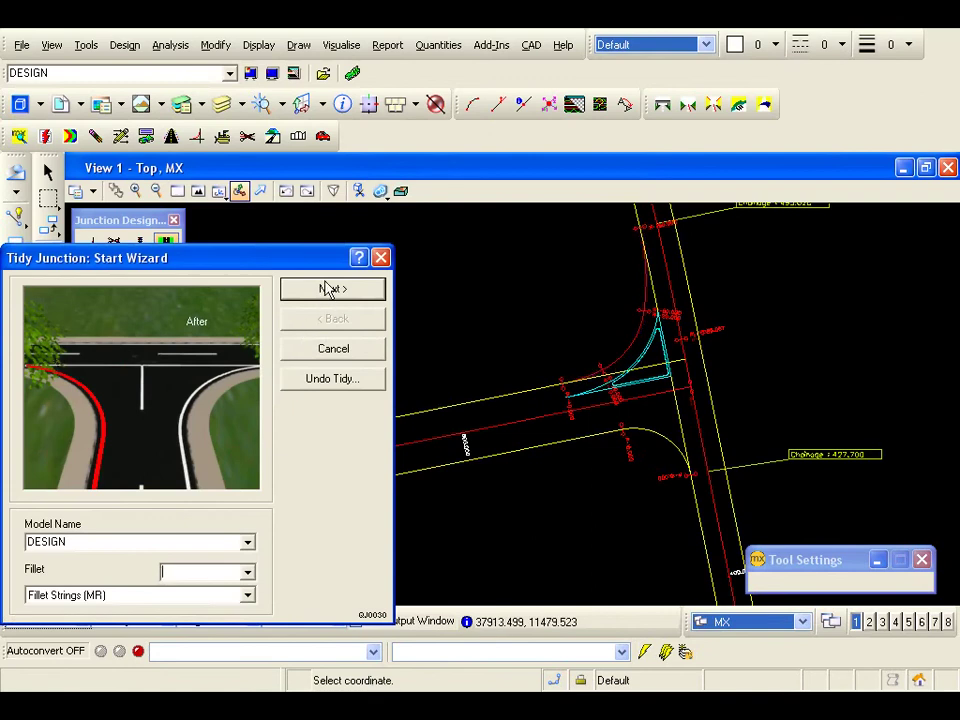
# - Tidy fillet MR20 and accept the result
pyautogui.click(628, 336)
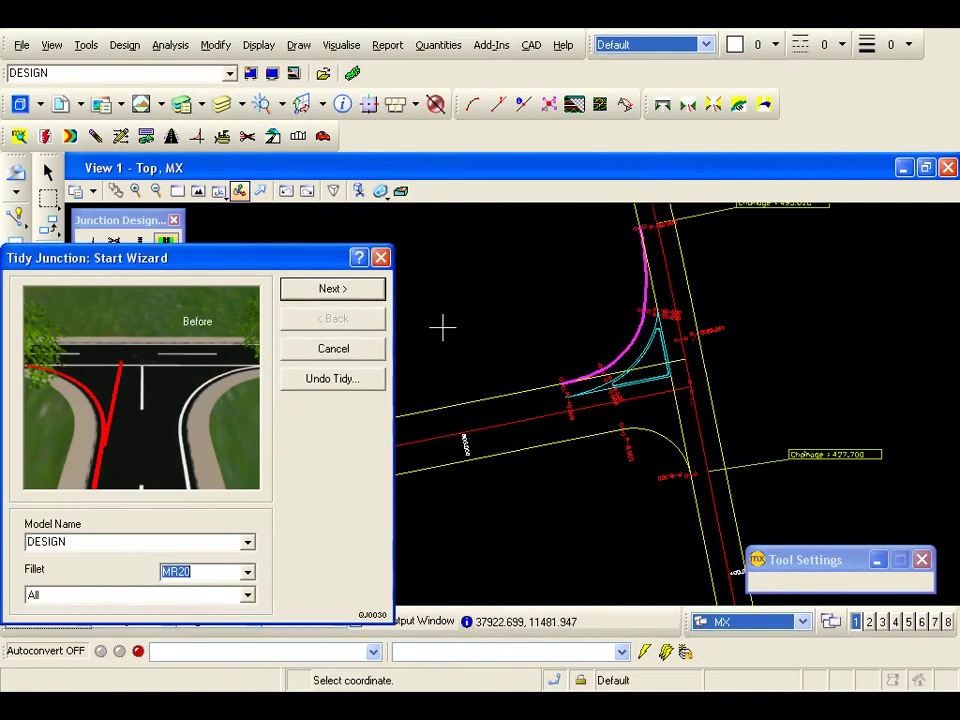
pyautogui.click(348, 294)
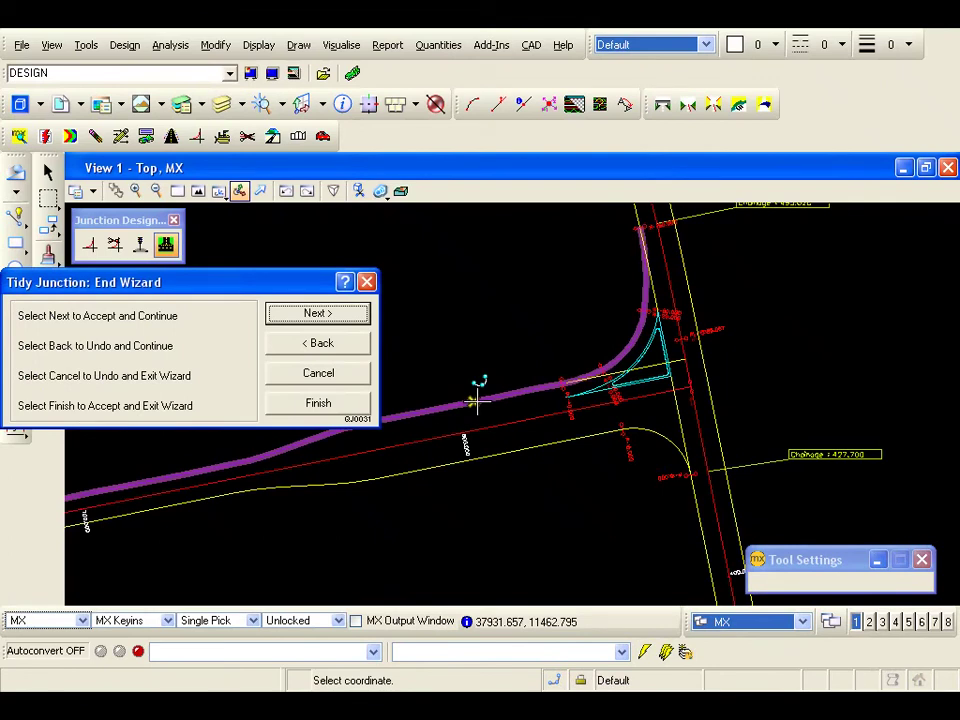
pyautogui.click(330, 316)
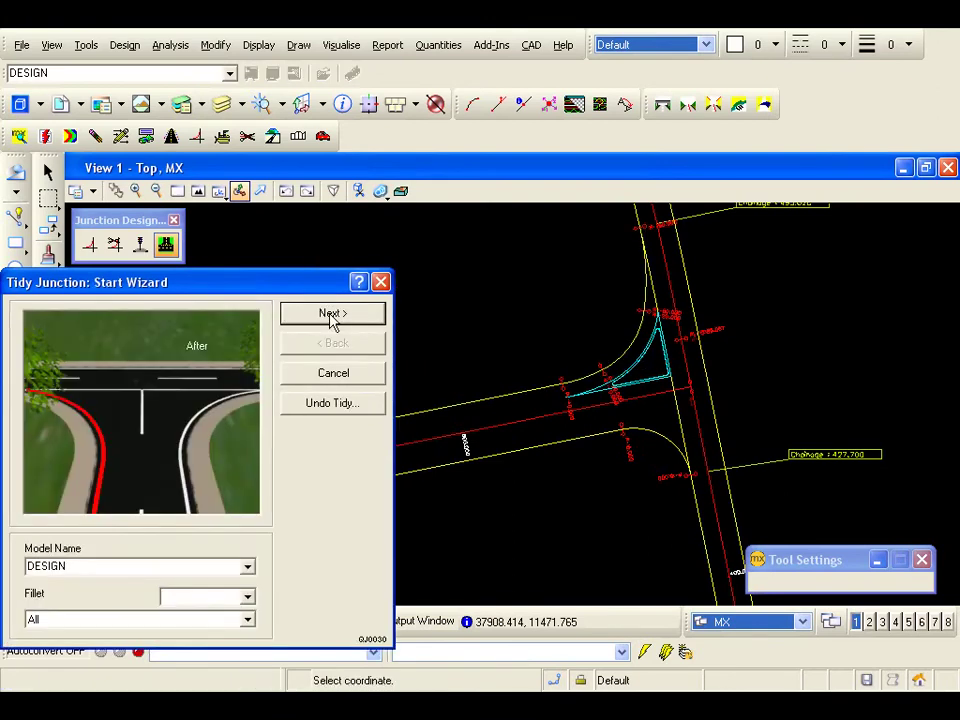
# - Bring the new junction into view, then tidy fillet MR22 and accept it
pyautogui.scroll(-6, 600, 470)
pyautogui.scroll(8, 621, 479)
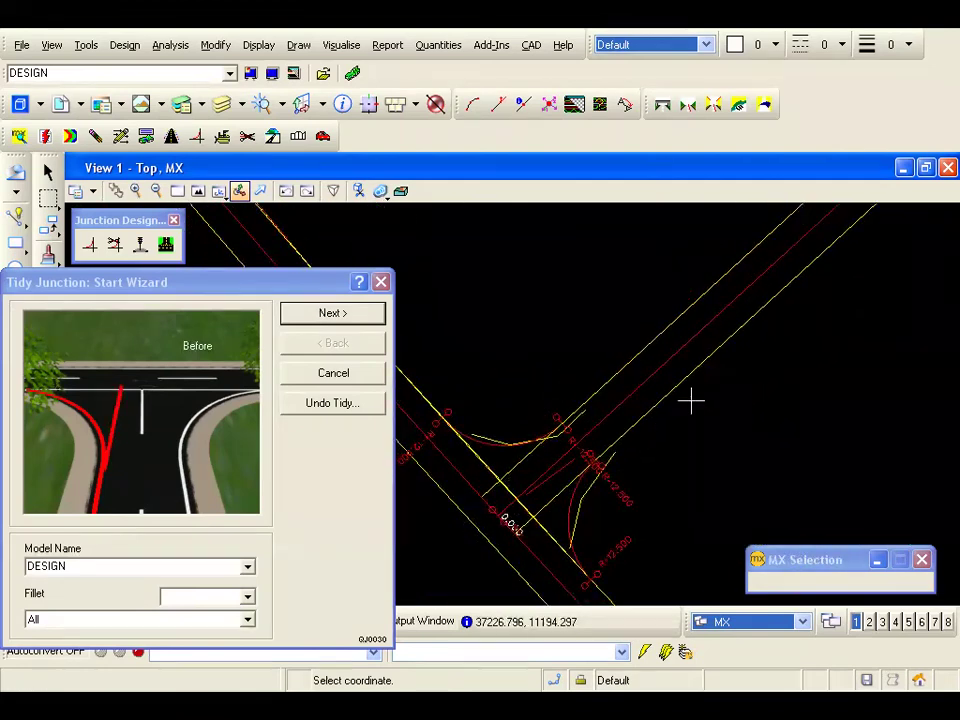
pyautogui.moveTo(611, 456); pyautogui.dragTo(692, 375, button='middle')
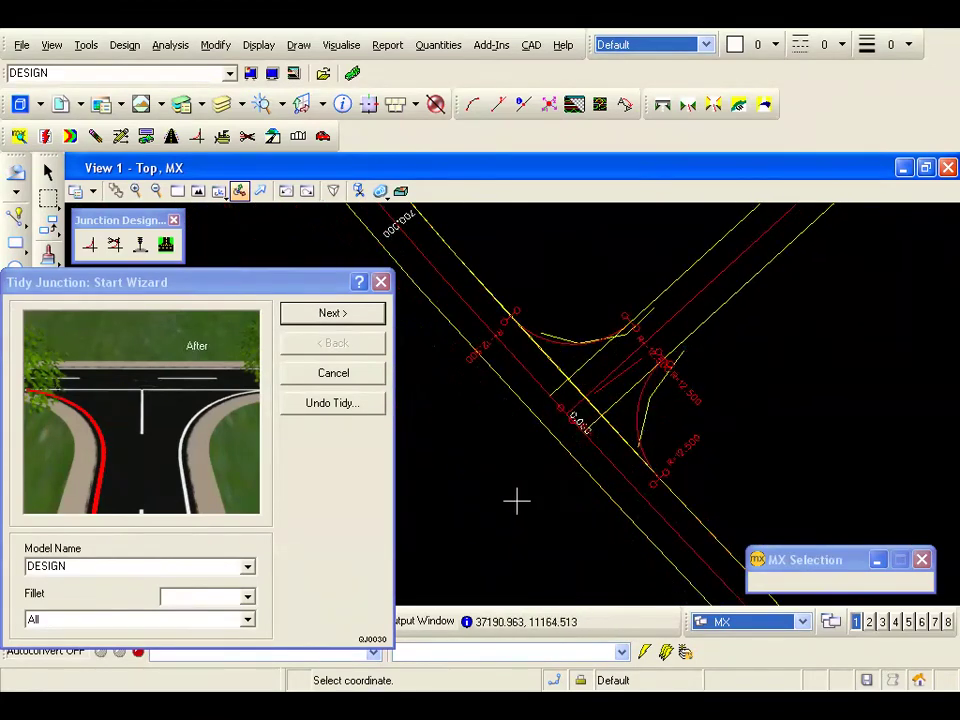
pyautogui.click(186, 596)
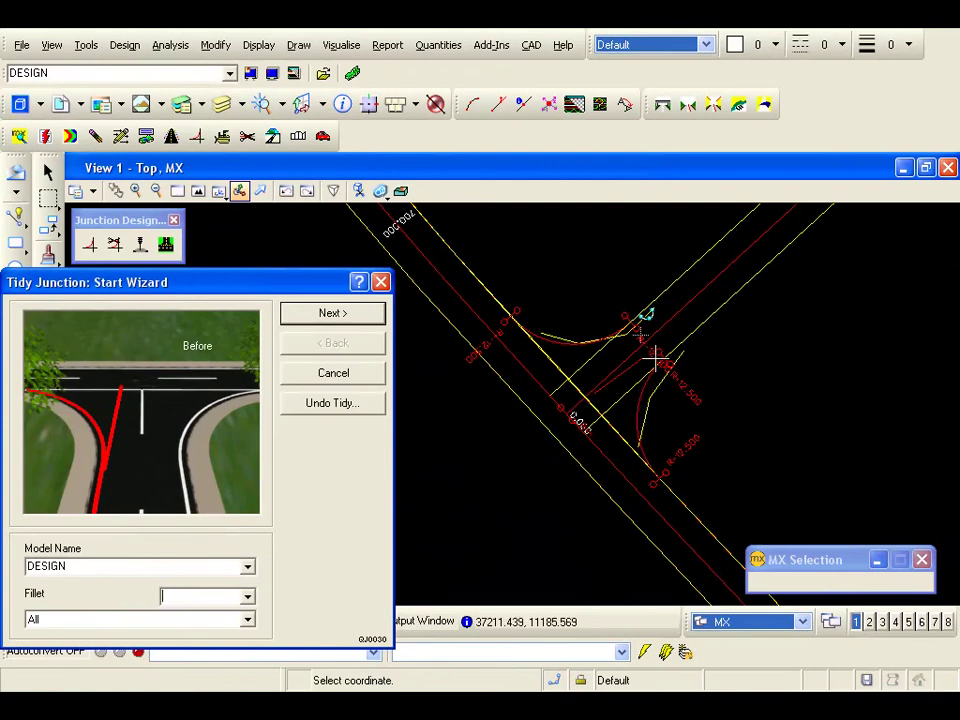
pyautogui.click(568, 336)
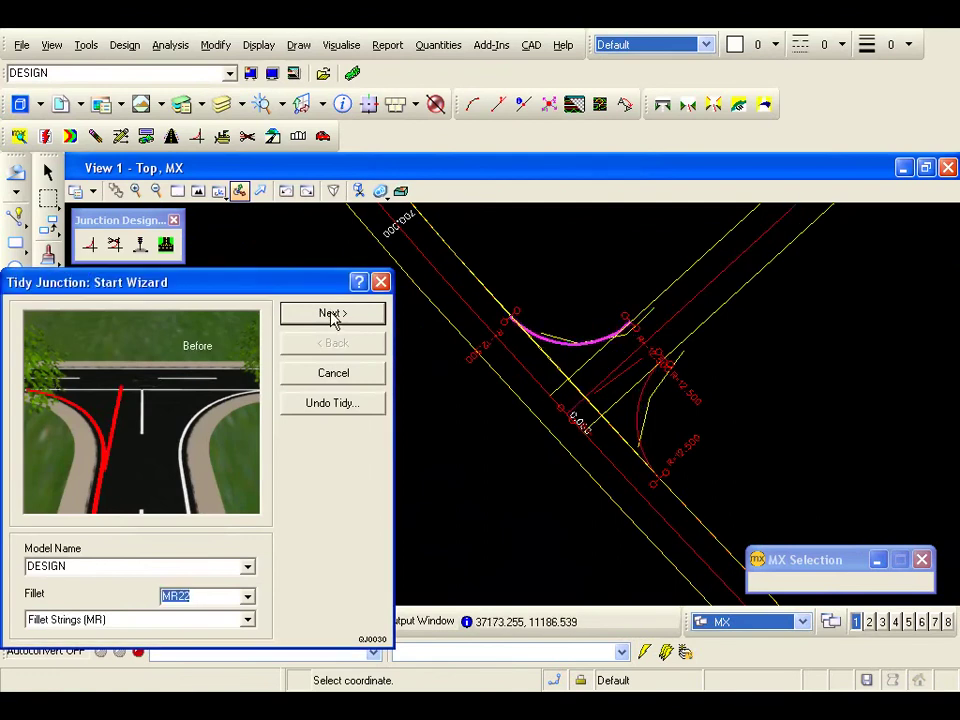
pyautogui.click(332, 315)
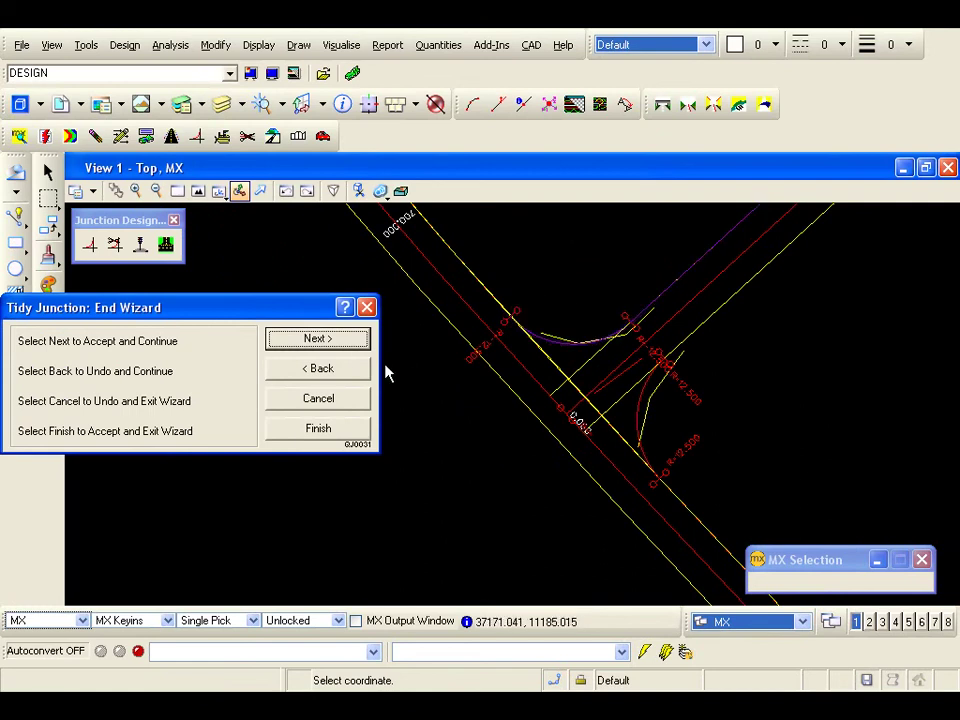
pyautogui.click(350, 340)
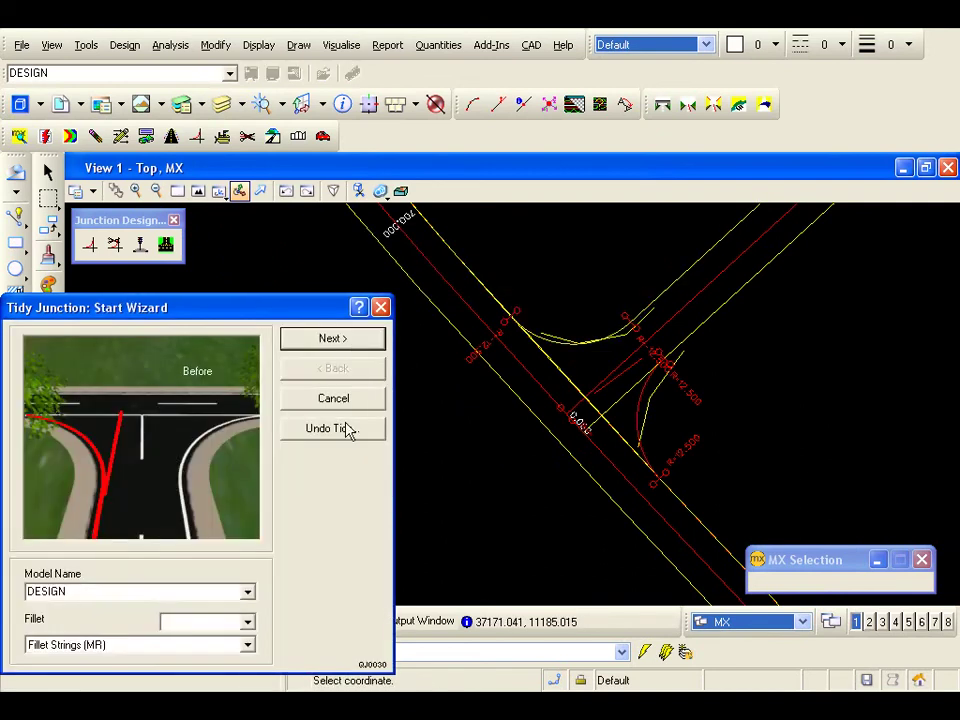
# - Abandon Undo Tidy Junction without choosing a road
pyautogui.click(338, 436)
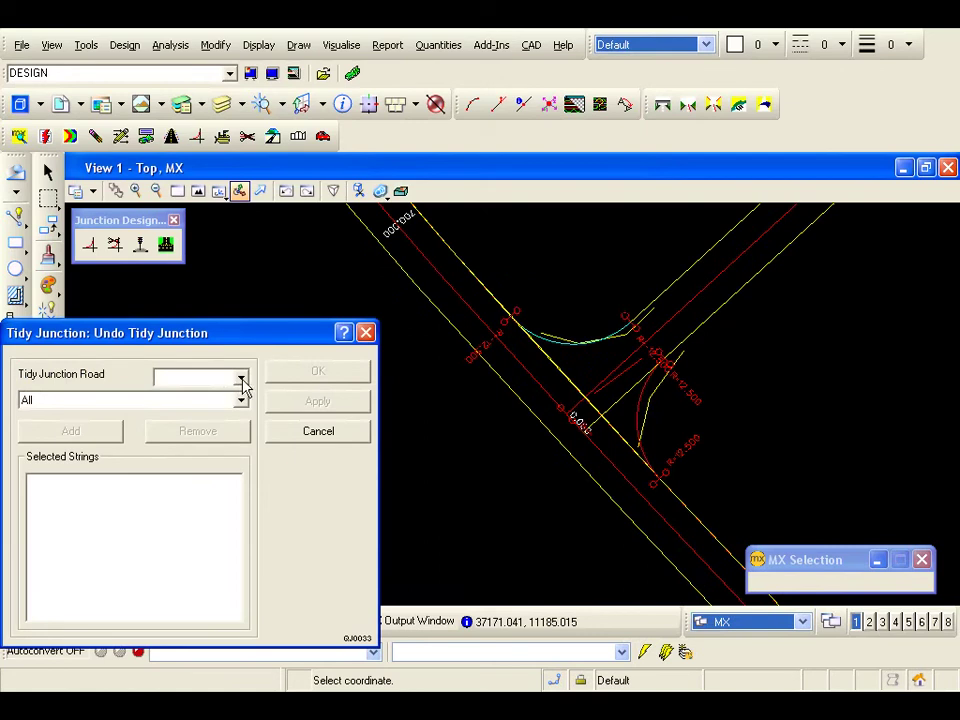
pyautogui.click(241, 381)
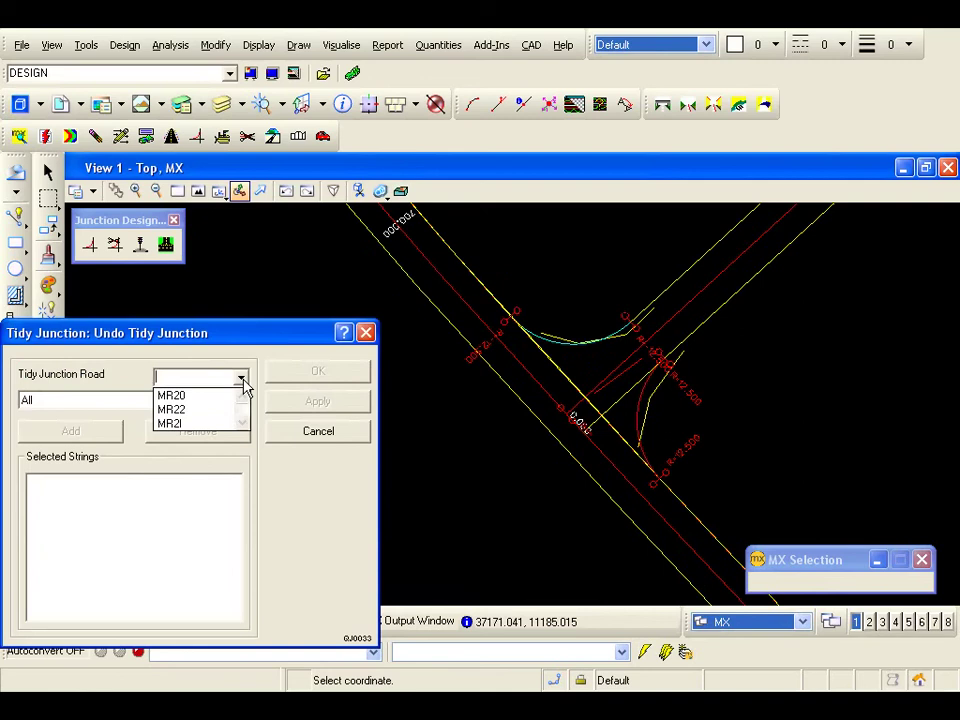
pyautogui.click(330, 433)
pyautogui.click(330, 433)
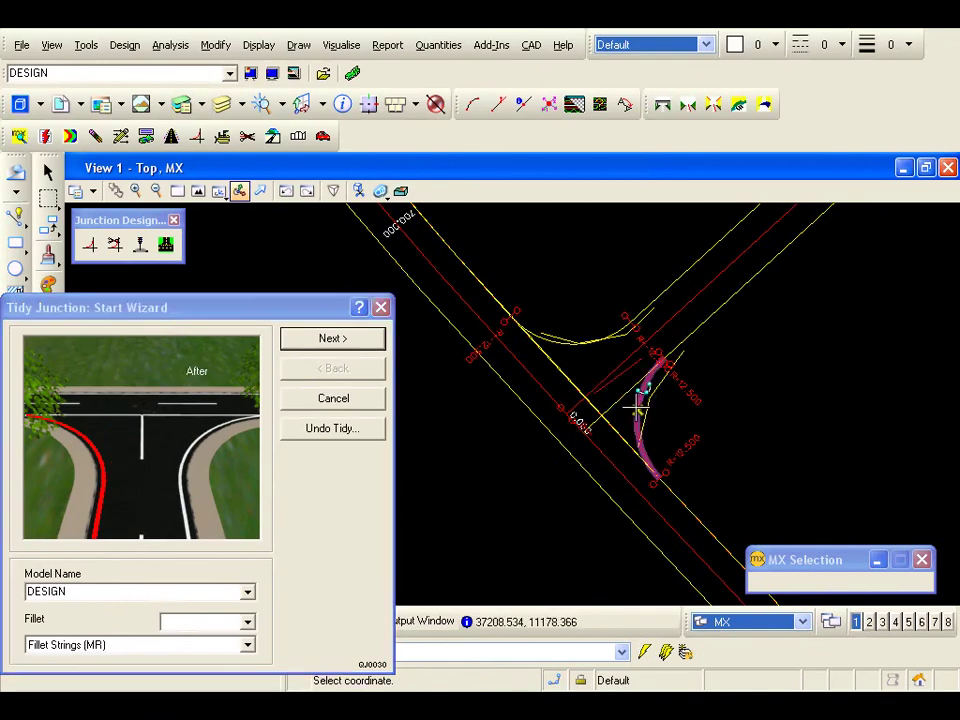
# - Tidy the remaining fillet string at the new junction and finish the wizard
pyautogui.click(646, 388)
pyautogui.click(336, 338)
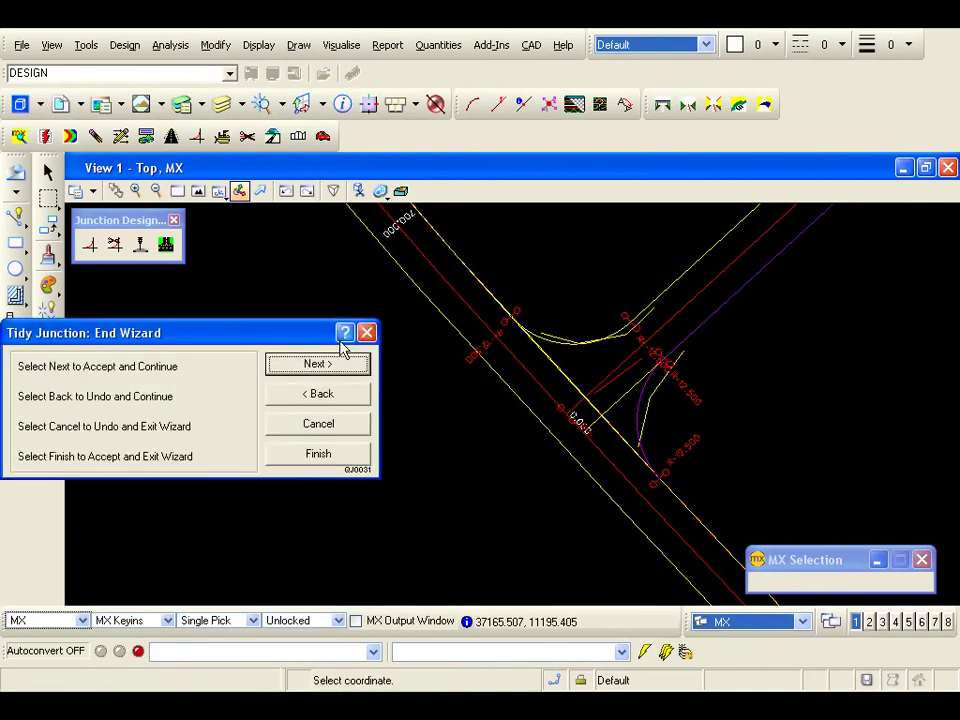
pyautogui.moveTo(340, 336); pyautogui.dragTo(390, 314)
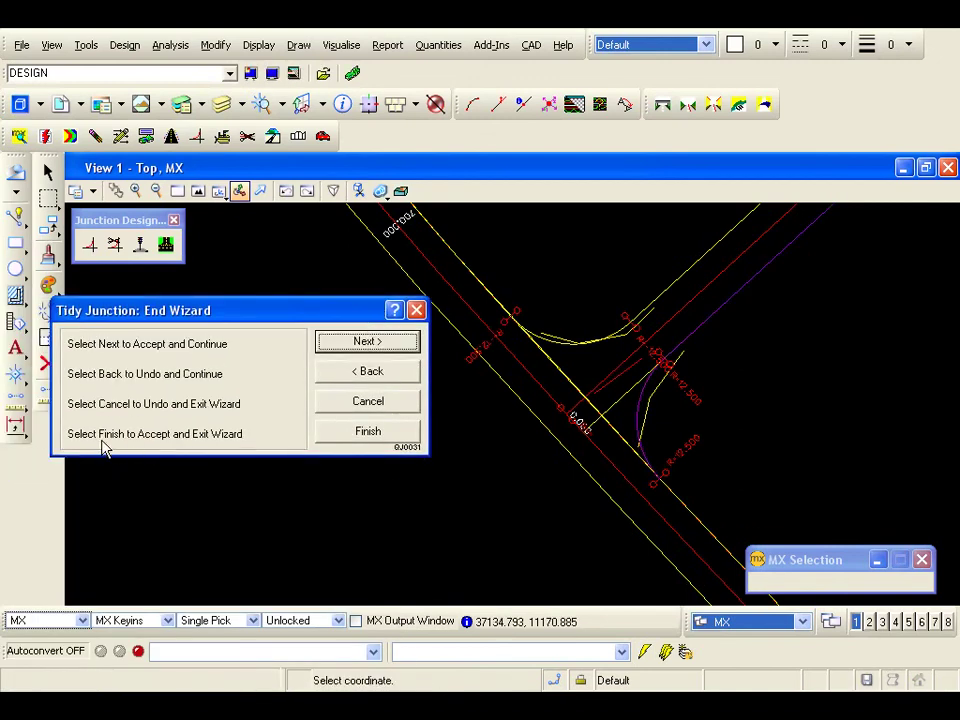
pyautogui.click(367, 437)
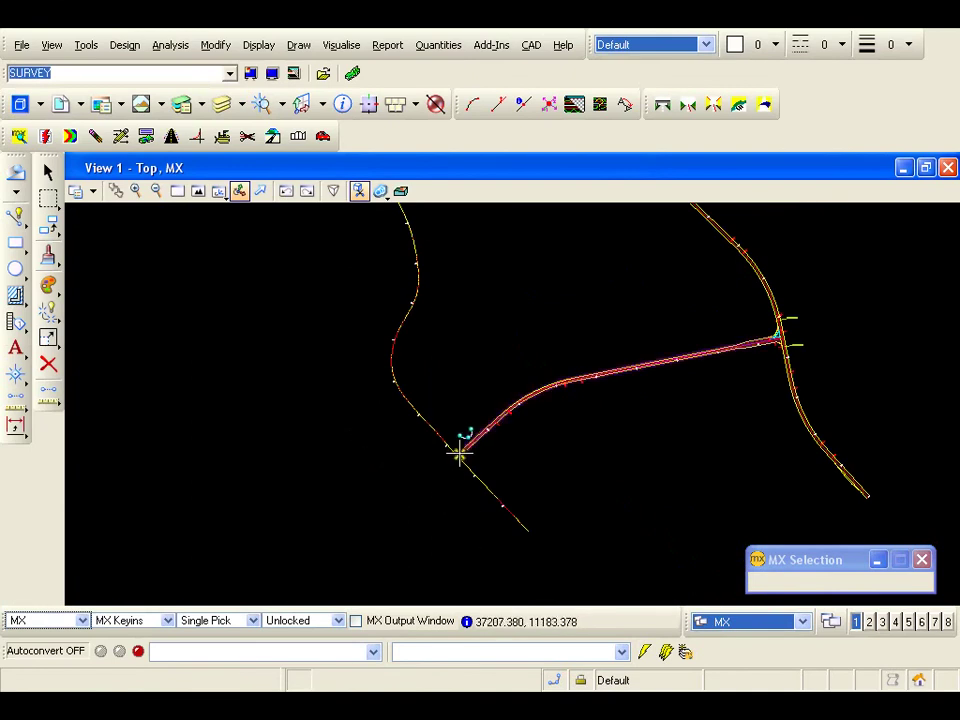
# - Delete centreline MC00 from DESIGN, choosing it among the overlapping strings at the junction
pyautogui.scroll(3, 460, 478)
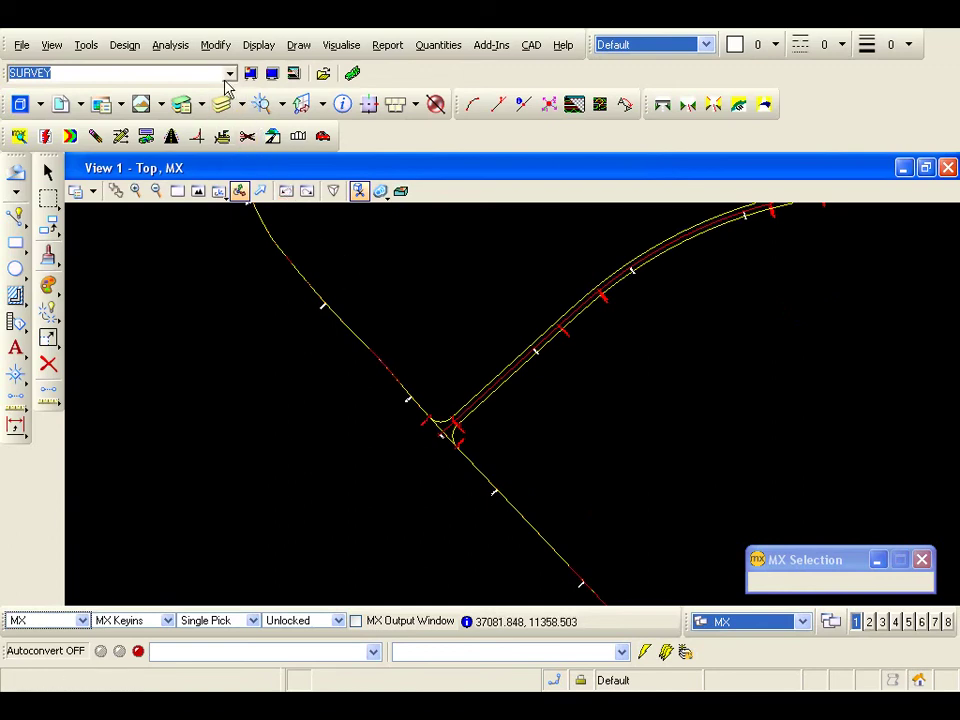
pyautogui.click(227, 46)
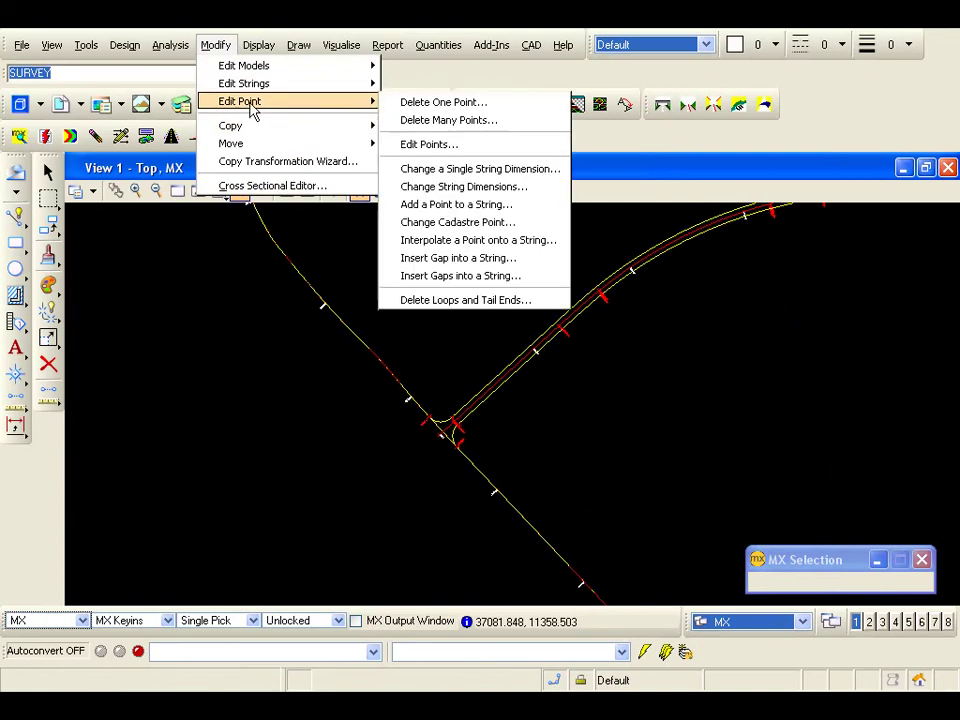
pyautogui.moveTo(255, 88)
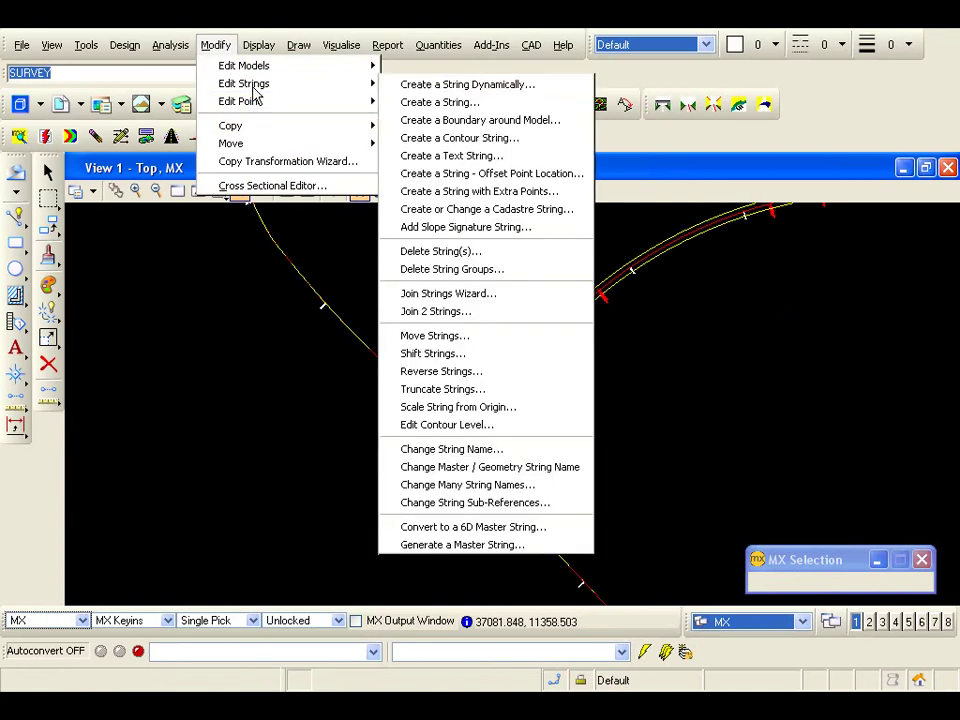
pyautogui.press('Right')
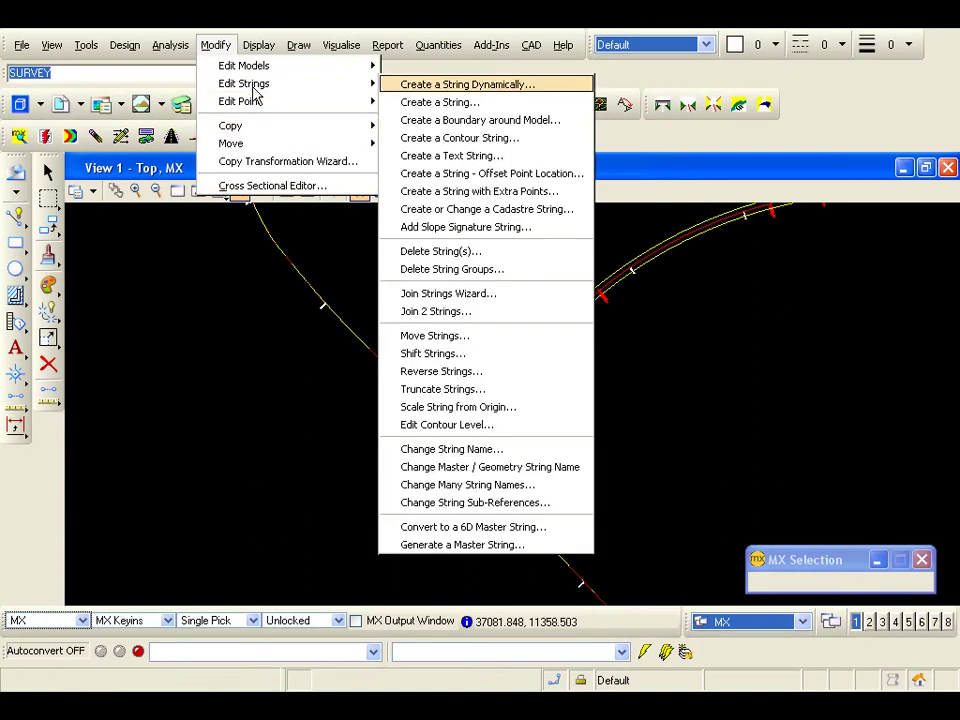
pyautogui.click(435, 257)
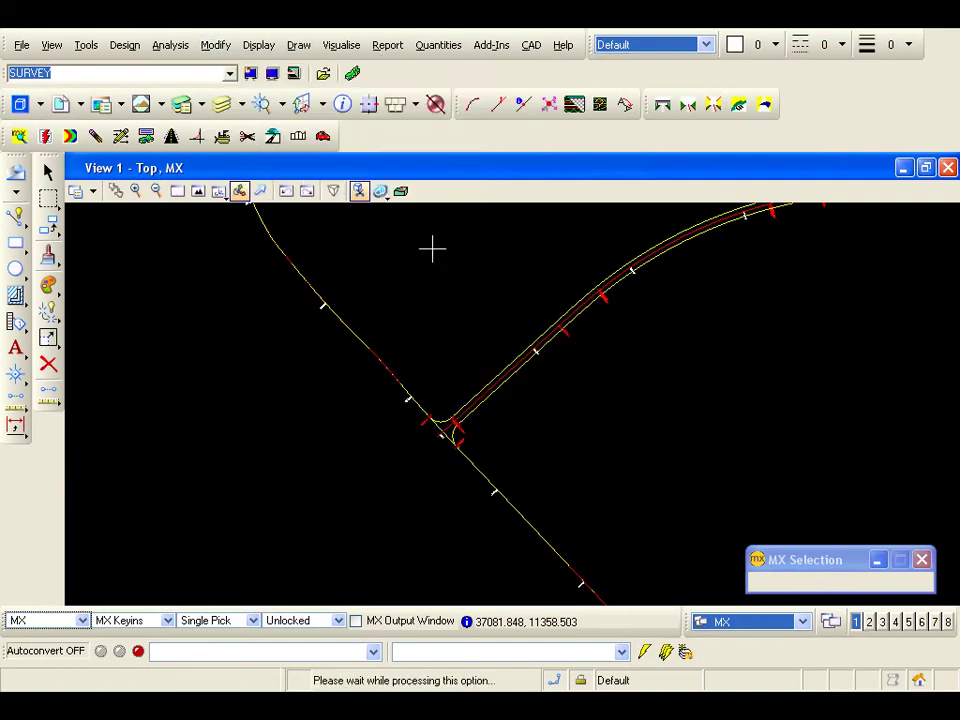
pyautogui.click(389, 370)
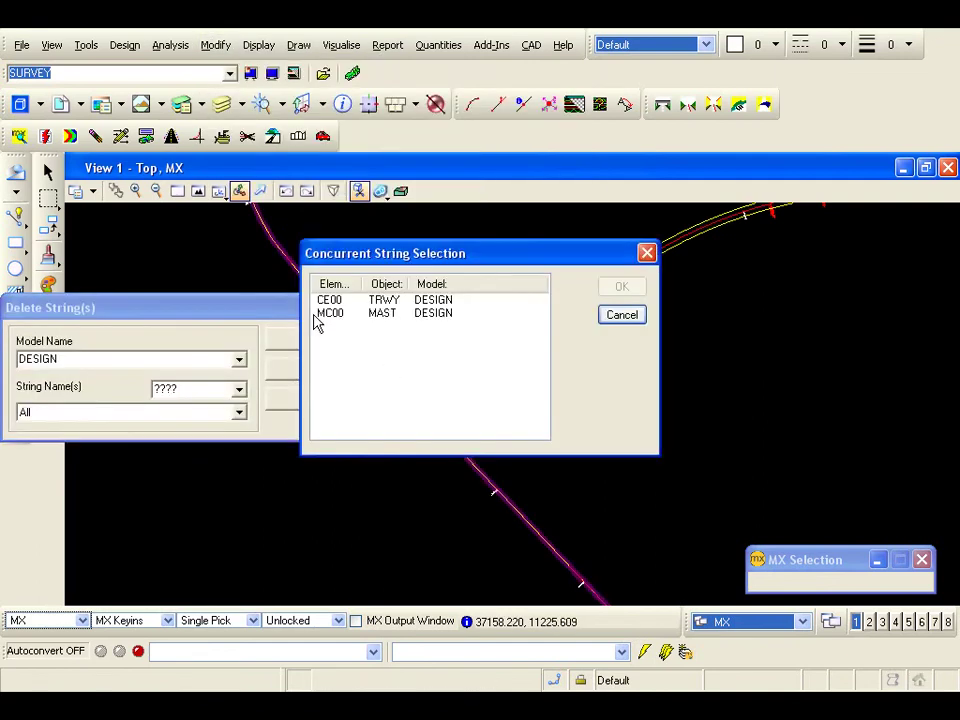
pyautogui.doubleClick(330, 314)
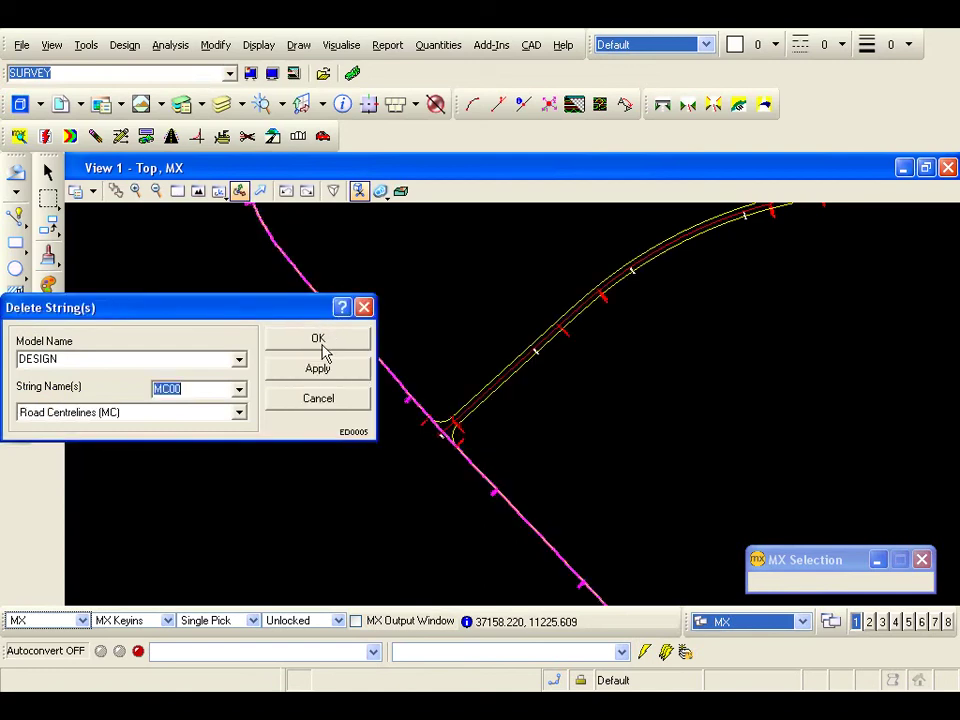
pyautogui.click(320, 341)
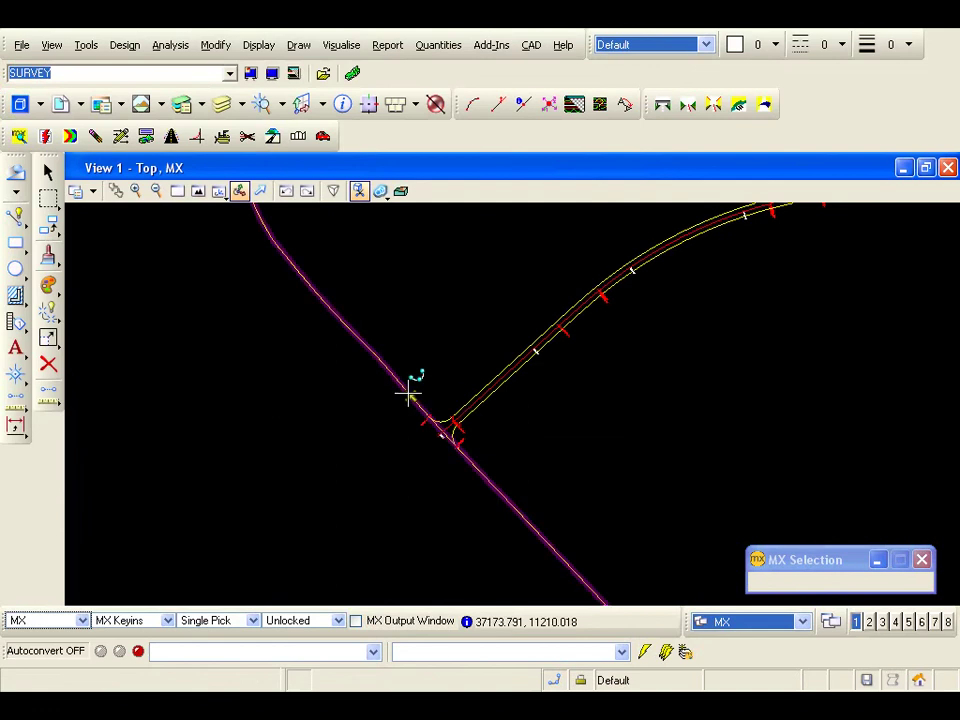
pyautogui.moveTo(443, 462); pyautogui.dragTo(379, 403, button='middle')
pyautogui.scroll(5, 371, 435)
pyautogui.scroll(3, 388, 399)
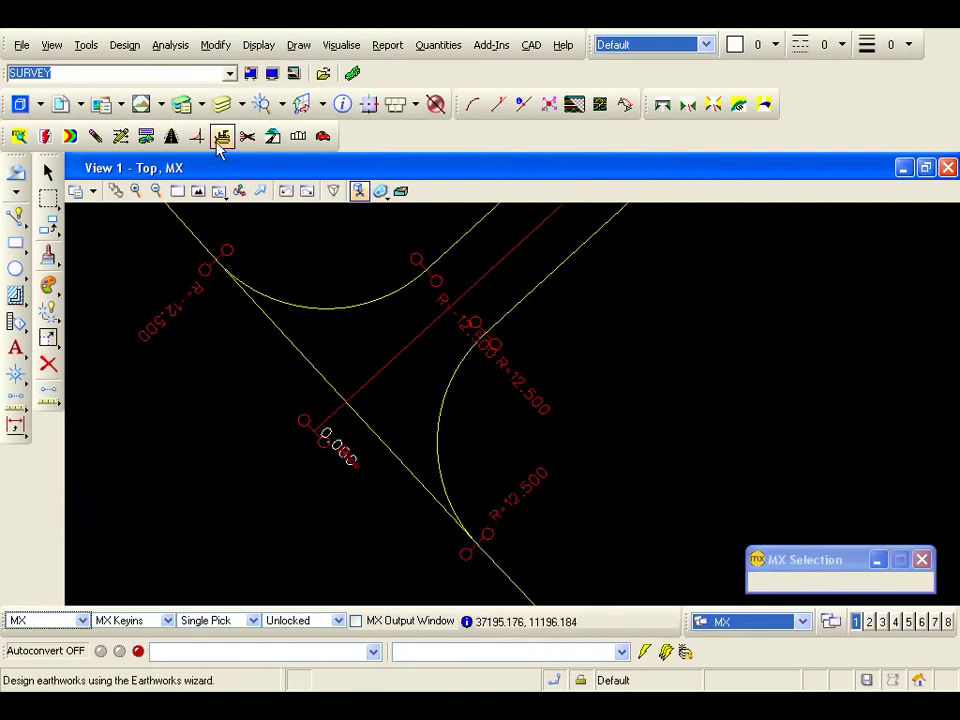
# - Truncate the start of edge CE00 at its intersection with the first fillet
pyautogui.click(215, 46)
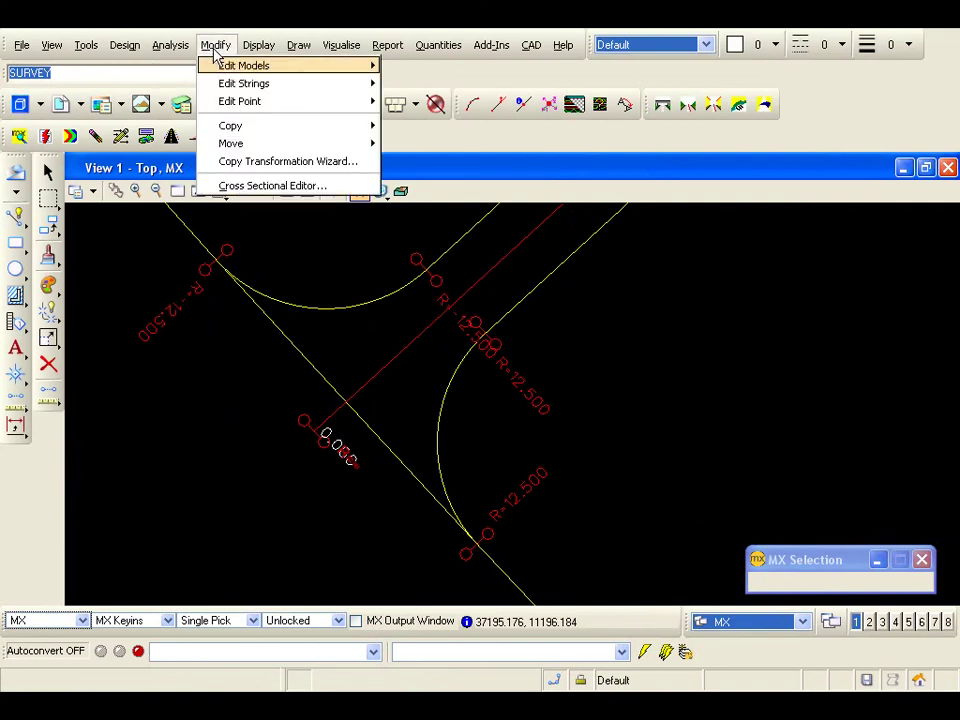
pyautogui.click(215, 45)
pyautogui.click(215, 45)
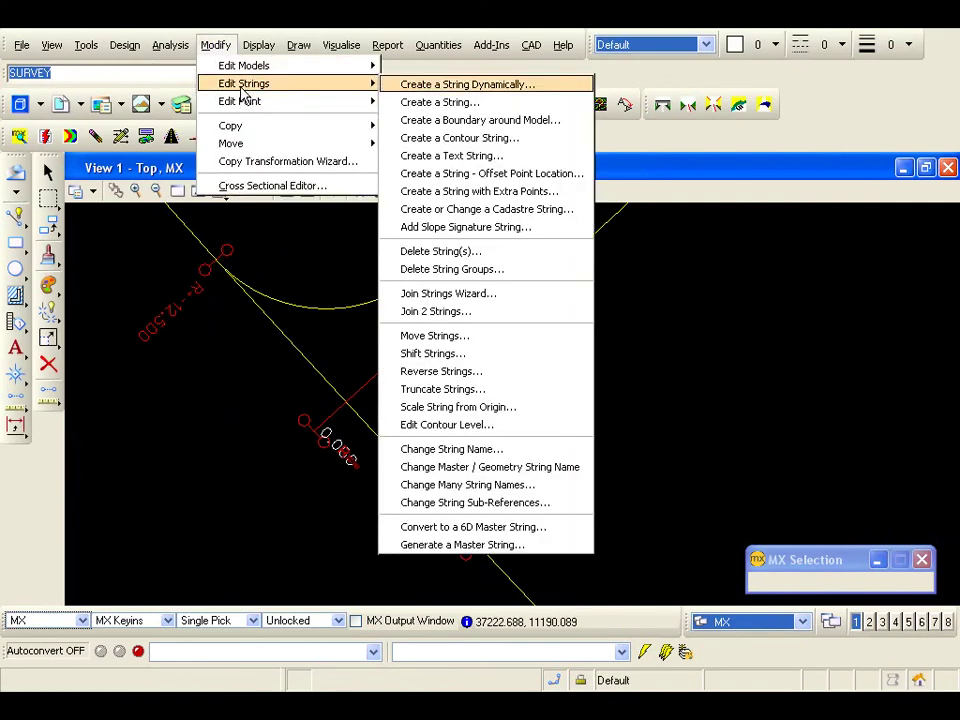
pyautogui.moveTo(372, 85)
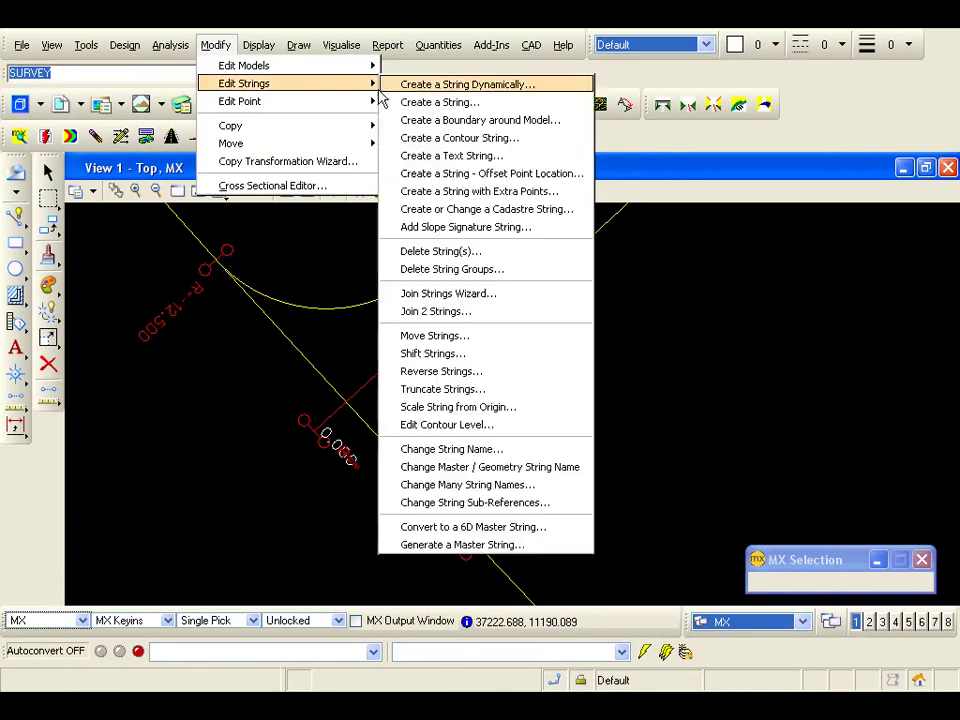
pyautogui.click(432, 397)
pyautogui.moveTo(282, 316)
pyautogui.mouseDown()
pyautogui.moveTo(737, 330)
pyautogui.moveTo(752, 229)
pyautogui.mouseUp()
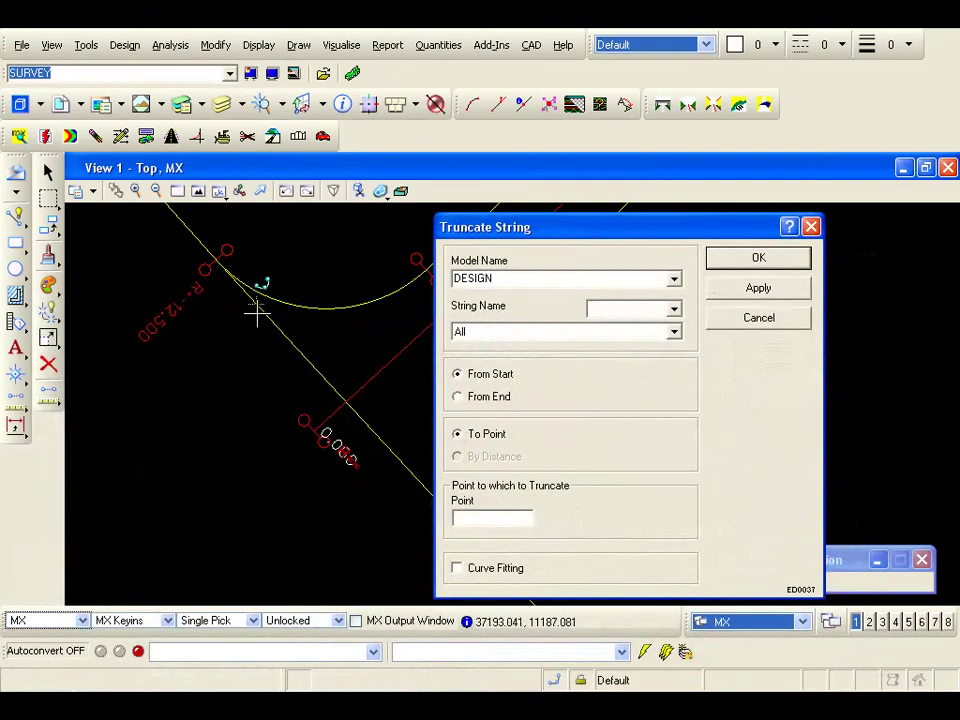
pyautogui.click(298, 347)
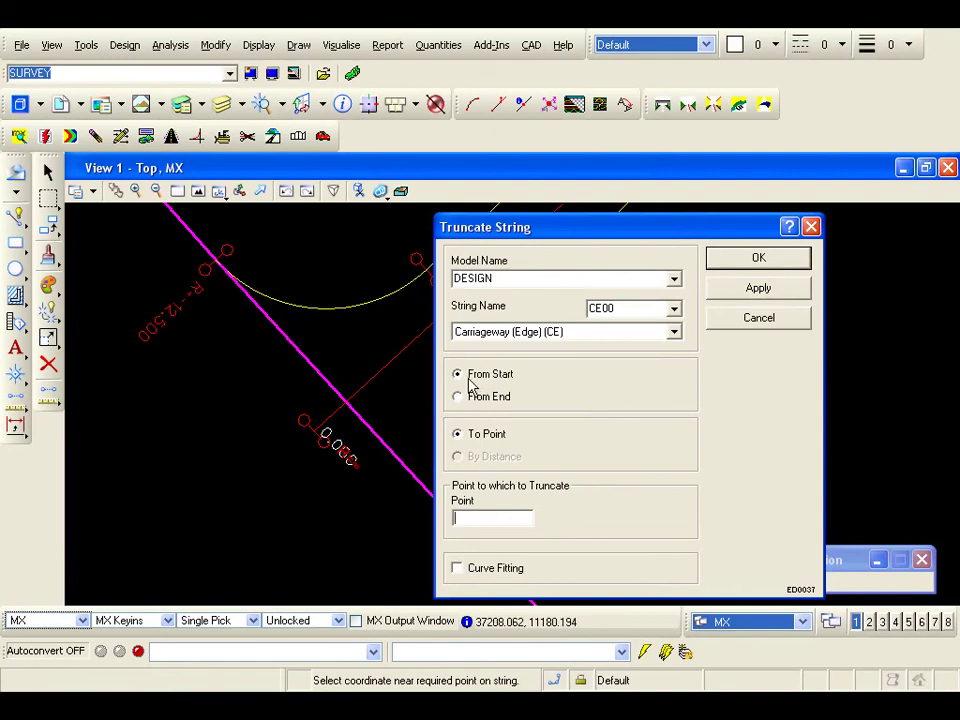
pyautogui.rightClick(478, 521)
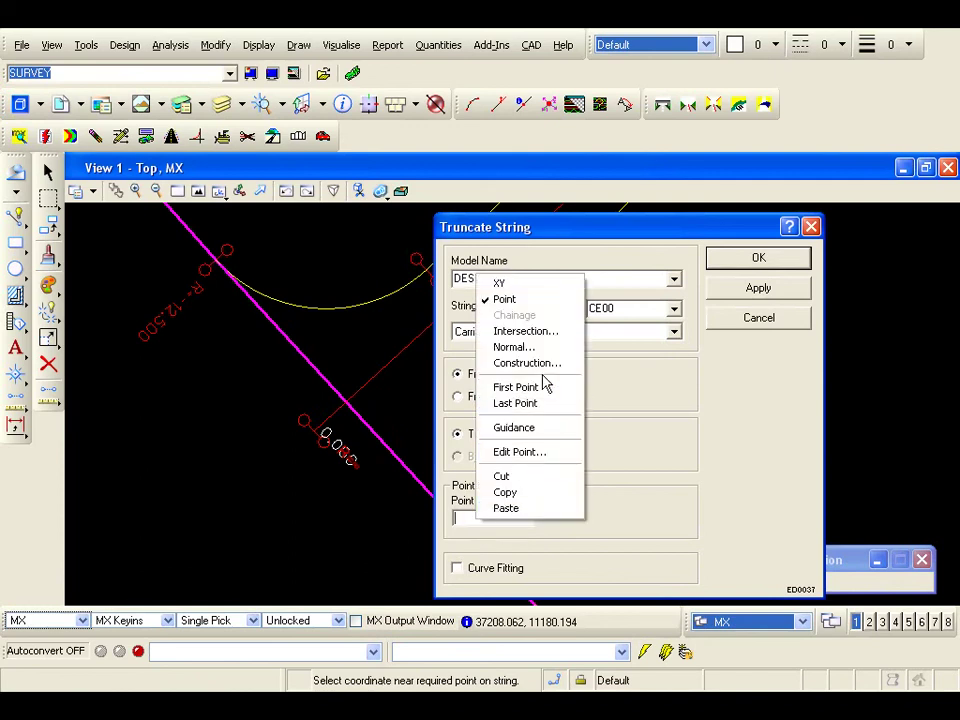
pyautogui.click(526, 334)
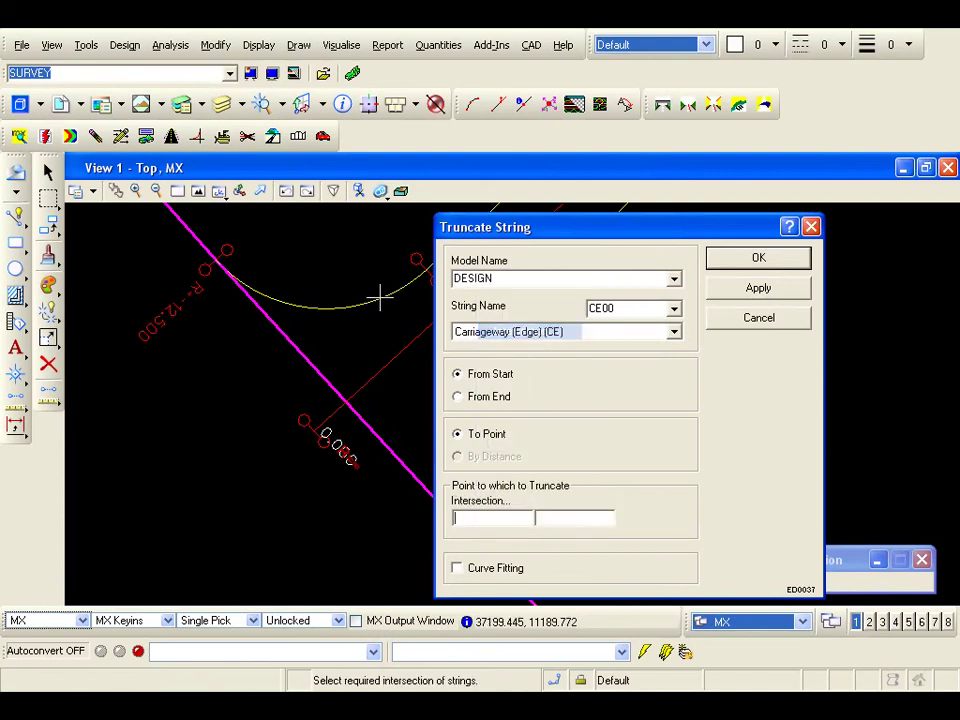
pyautogui.click(216, 258)
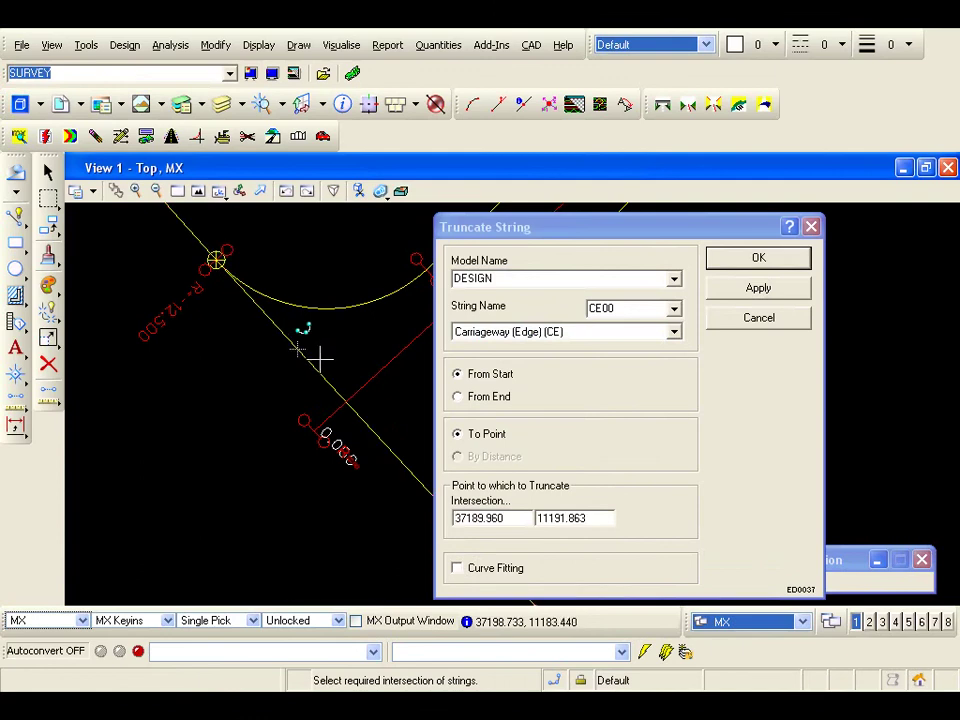
pyautogui.click(759, 290)
# - Truncate CE00 from its end at the second fillet intersection and close the dialog
pyautogui.moveTo(318, 440); pyautogui.dragTo(154, 351, button='middle')
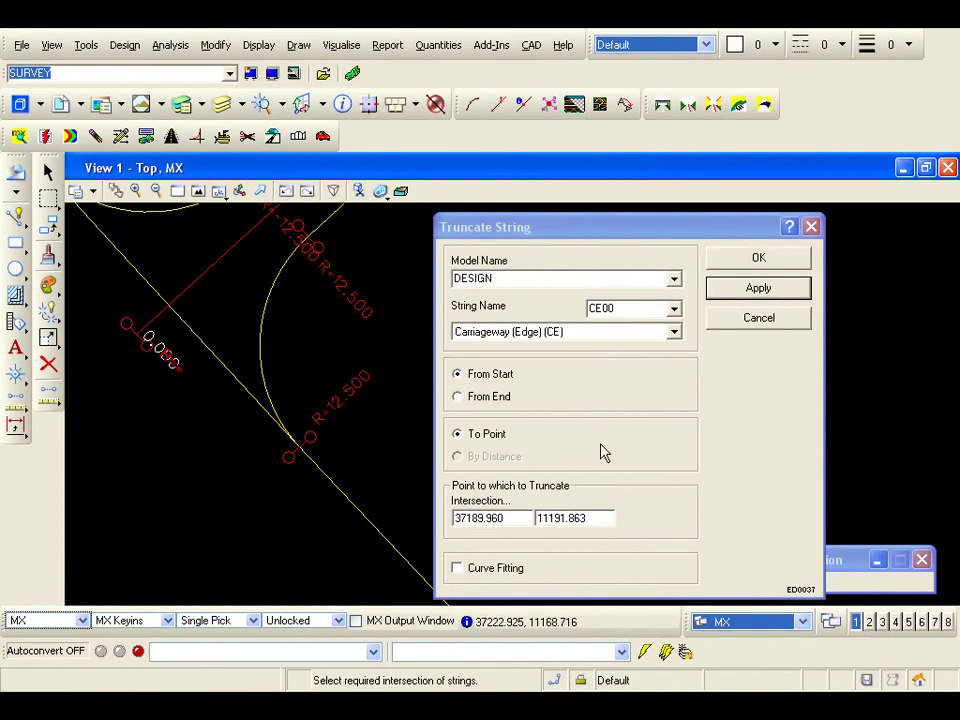
pyautogui.click(461, 400)
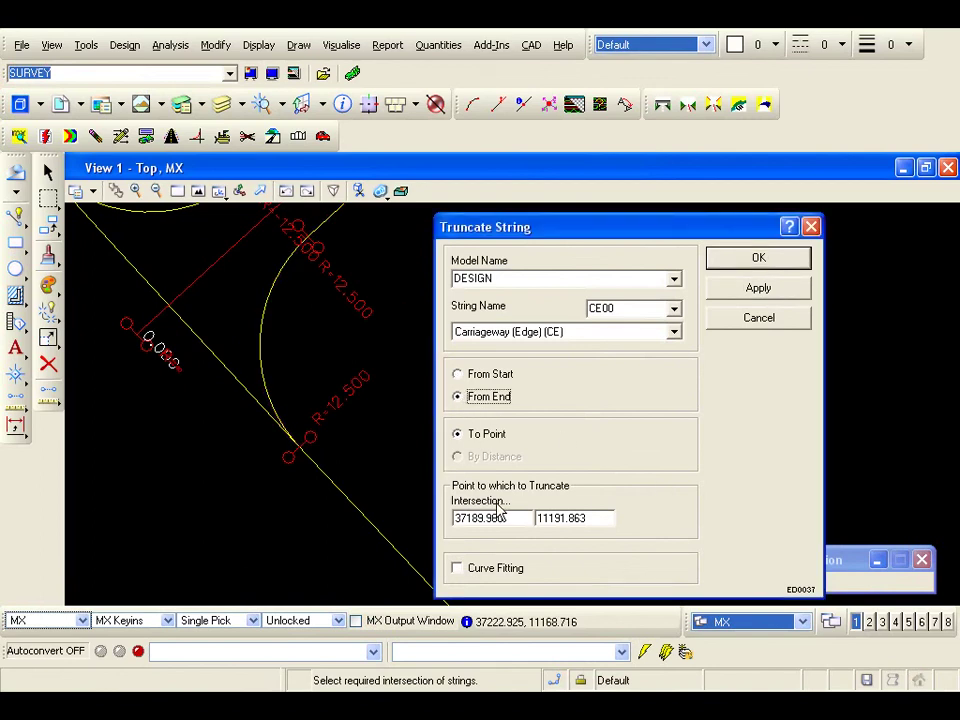
pyautogui.click(300, 442)
pyautogui.click(300, 444)
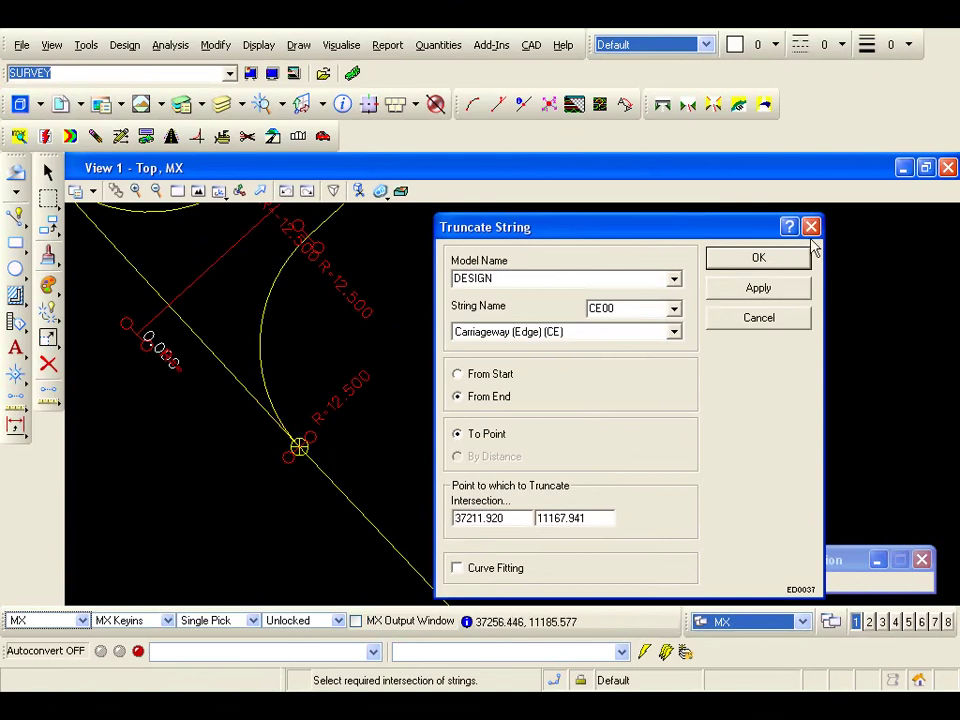
pyautogui.click(760, 260)
pyautogui.moveTo(407, 336)
pyautogui.mouseDown(button='middle')
pyautogui.moveTo(437, 411)
pyautogui.moveTo(477, 456)
pyautogui.mouseUp(button='middle')
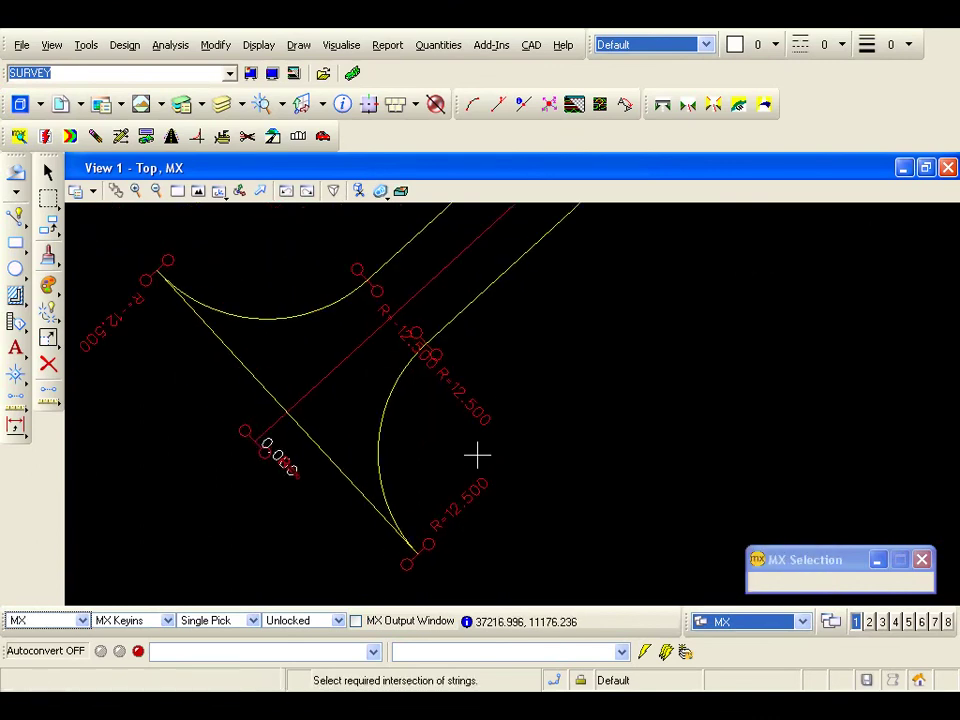
pyautogui.scroll(-5, 473, 450)
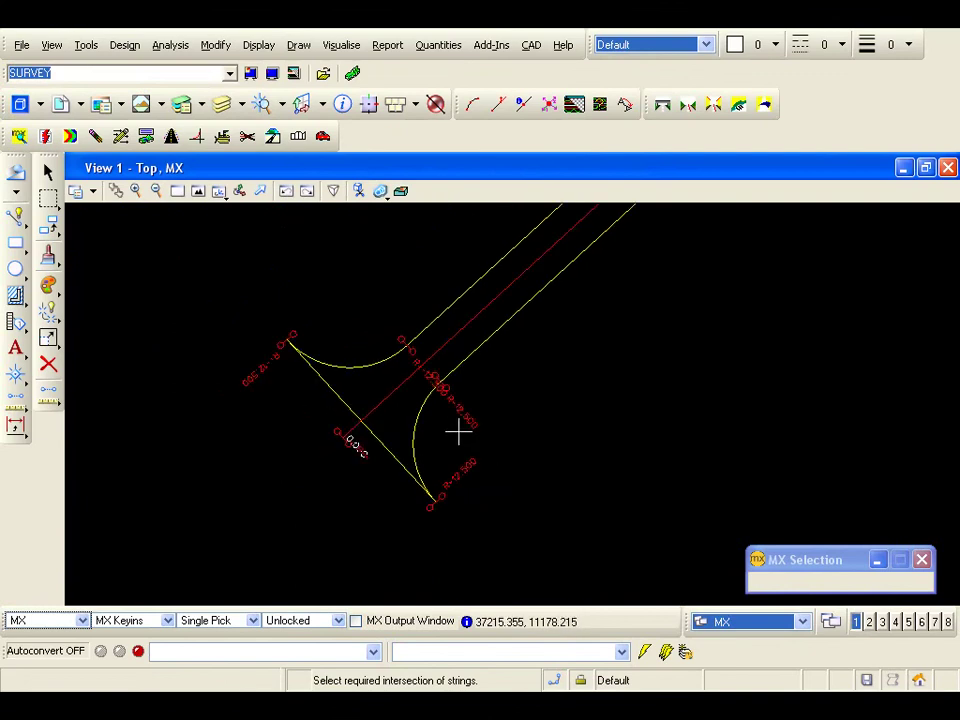